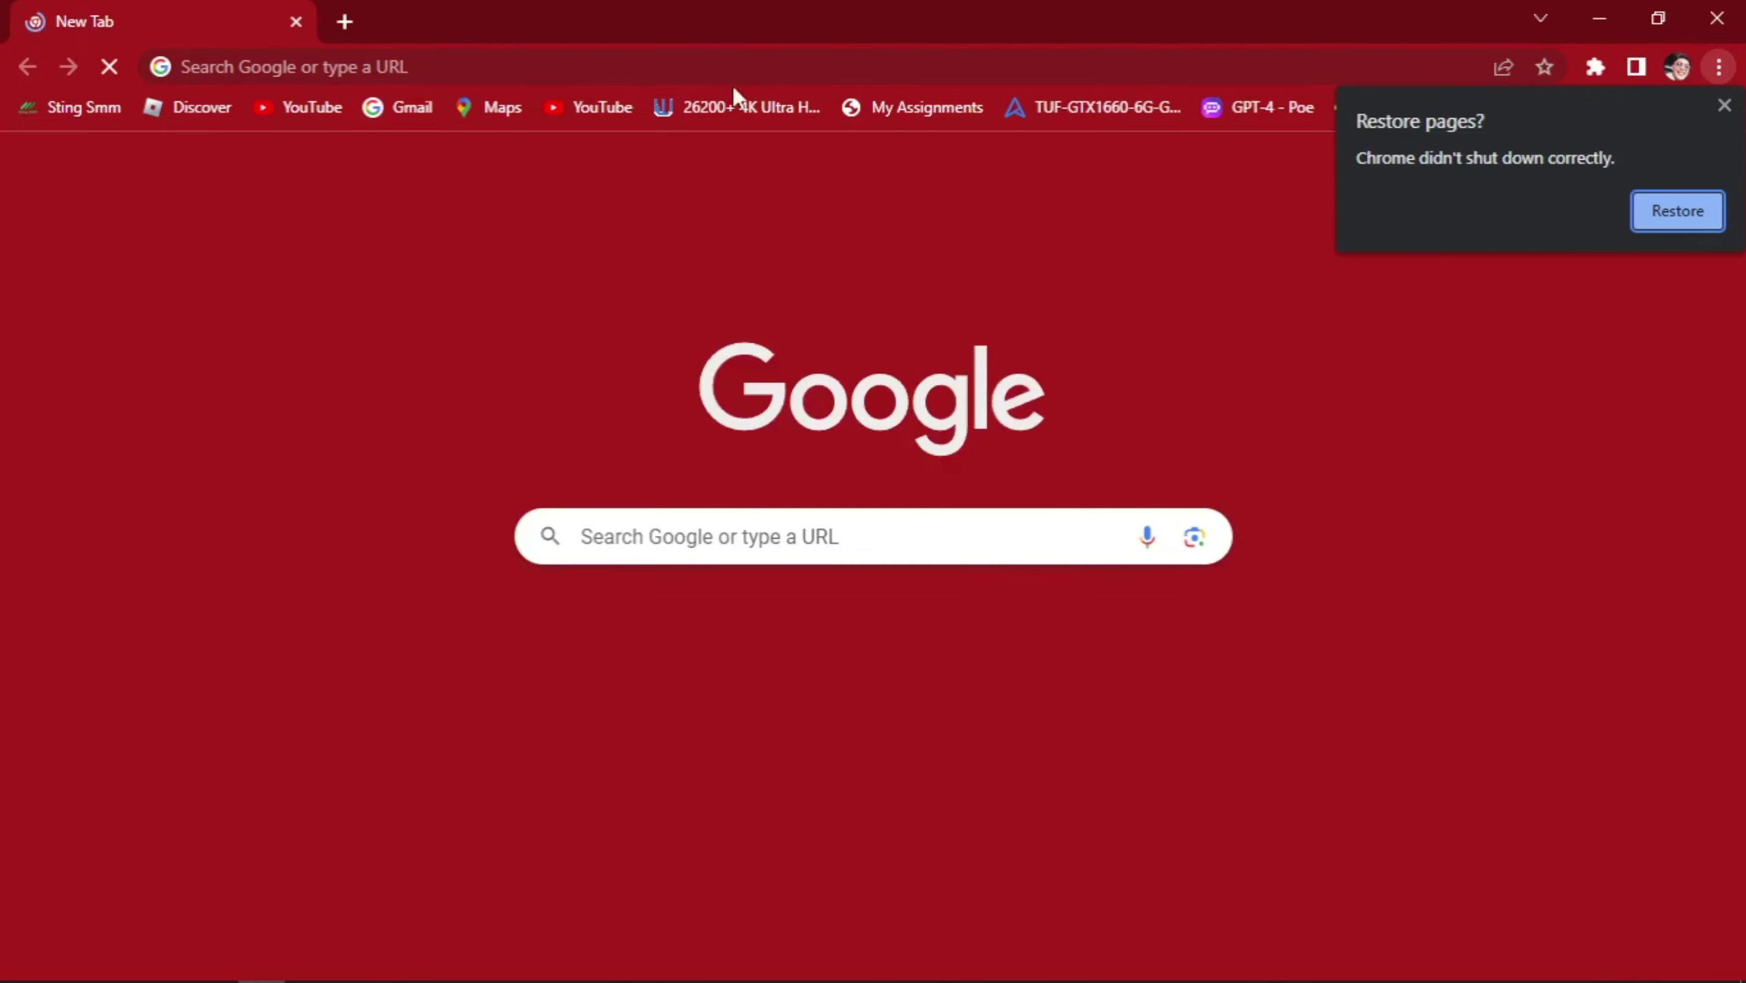
# - Load the Notion homepage by entering notion.com in the address bar
pyautogui.click(692, 76)
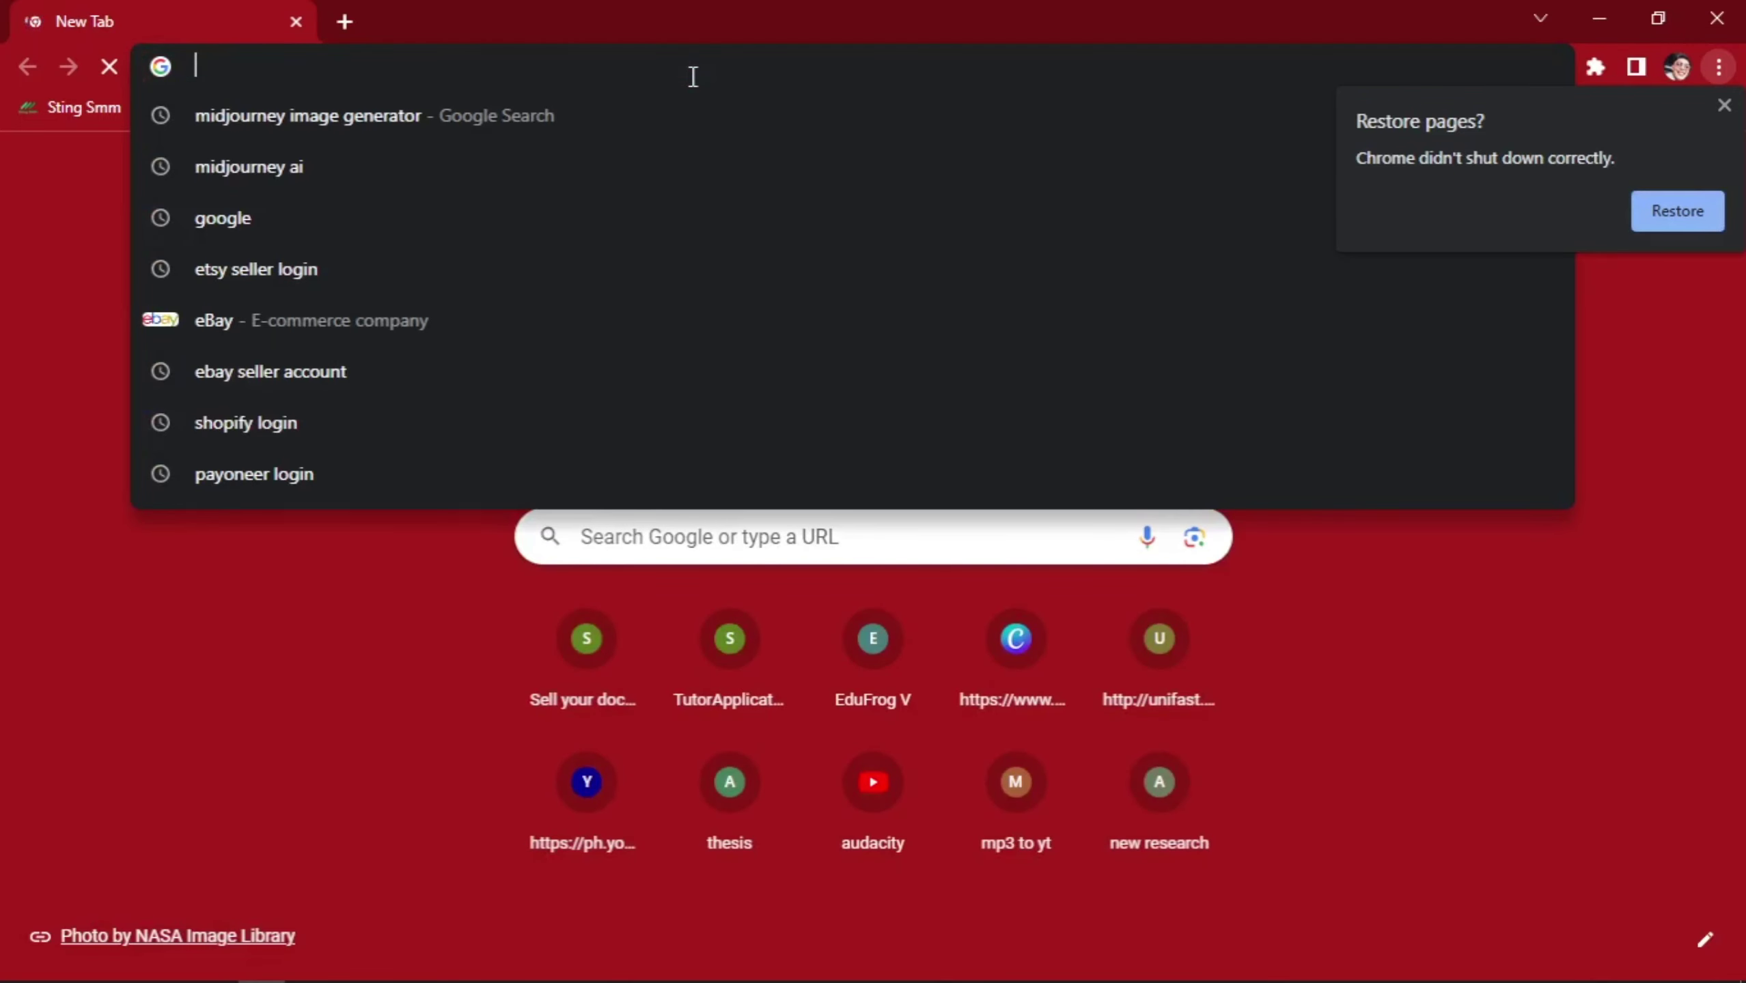
pyautogui.write('notion')
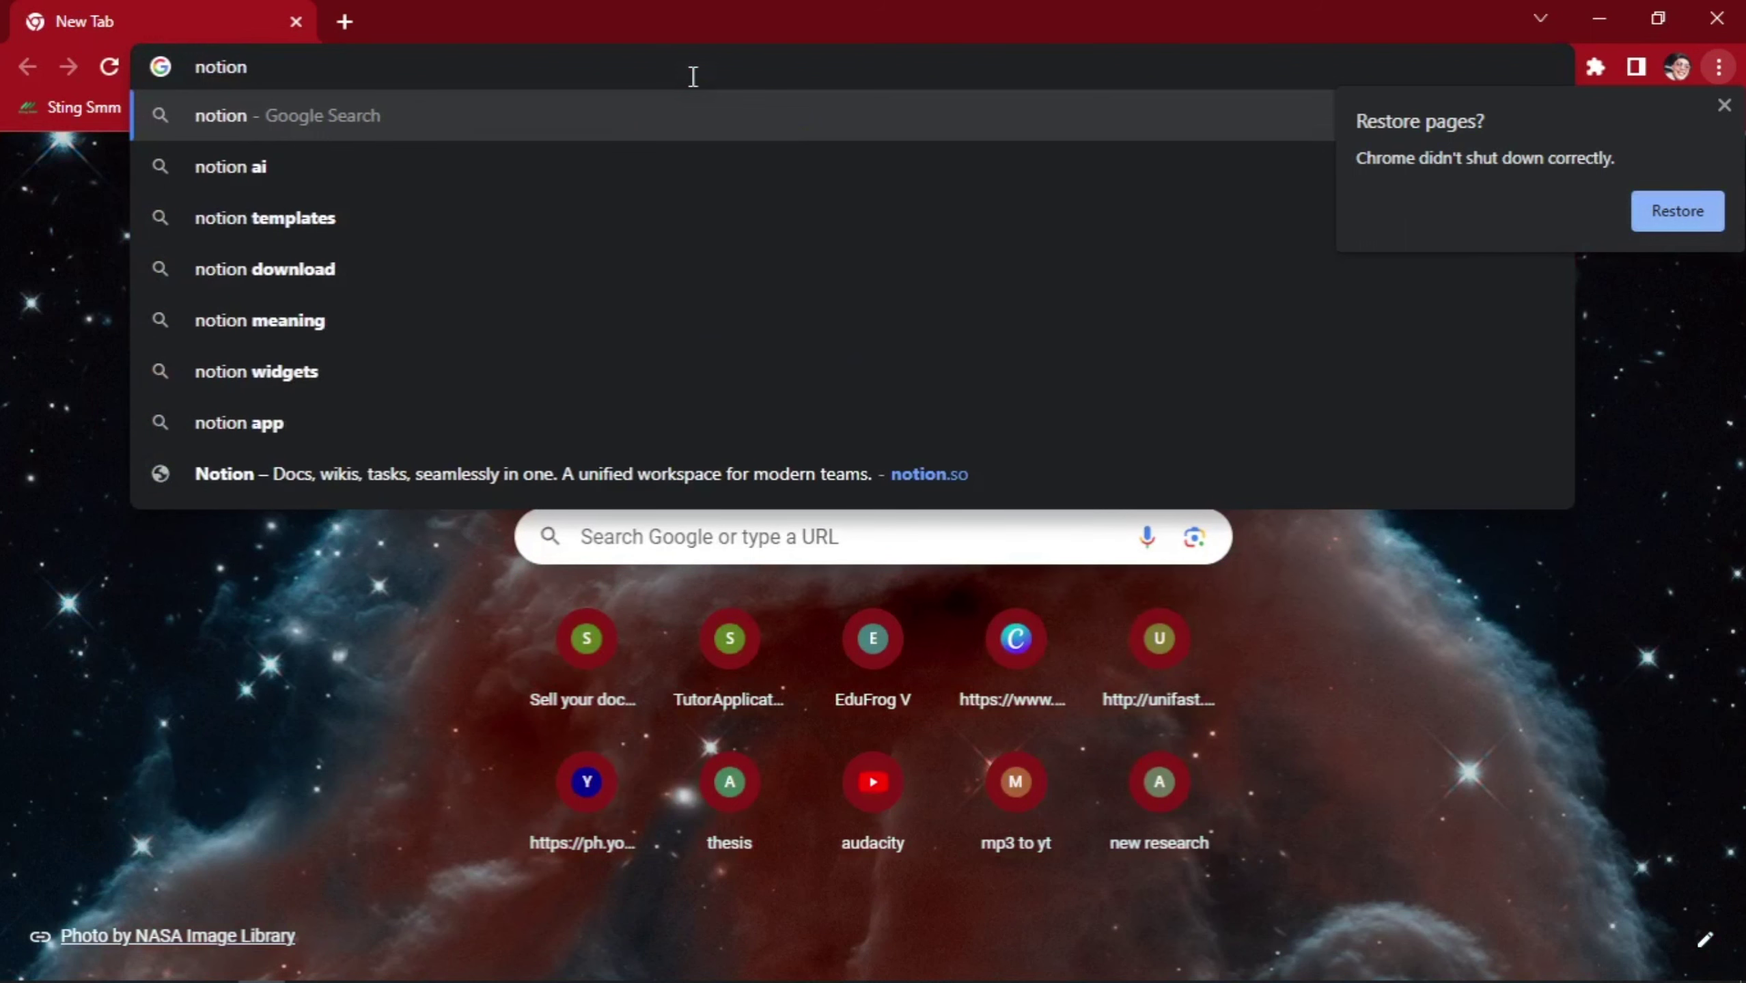
pyautogui.write('.com')
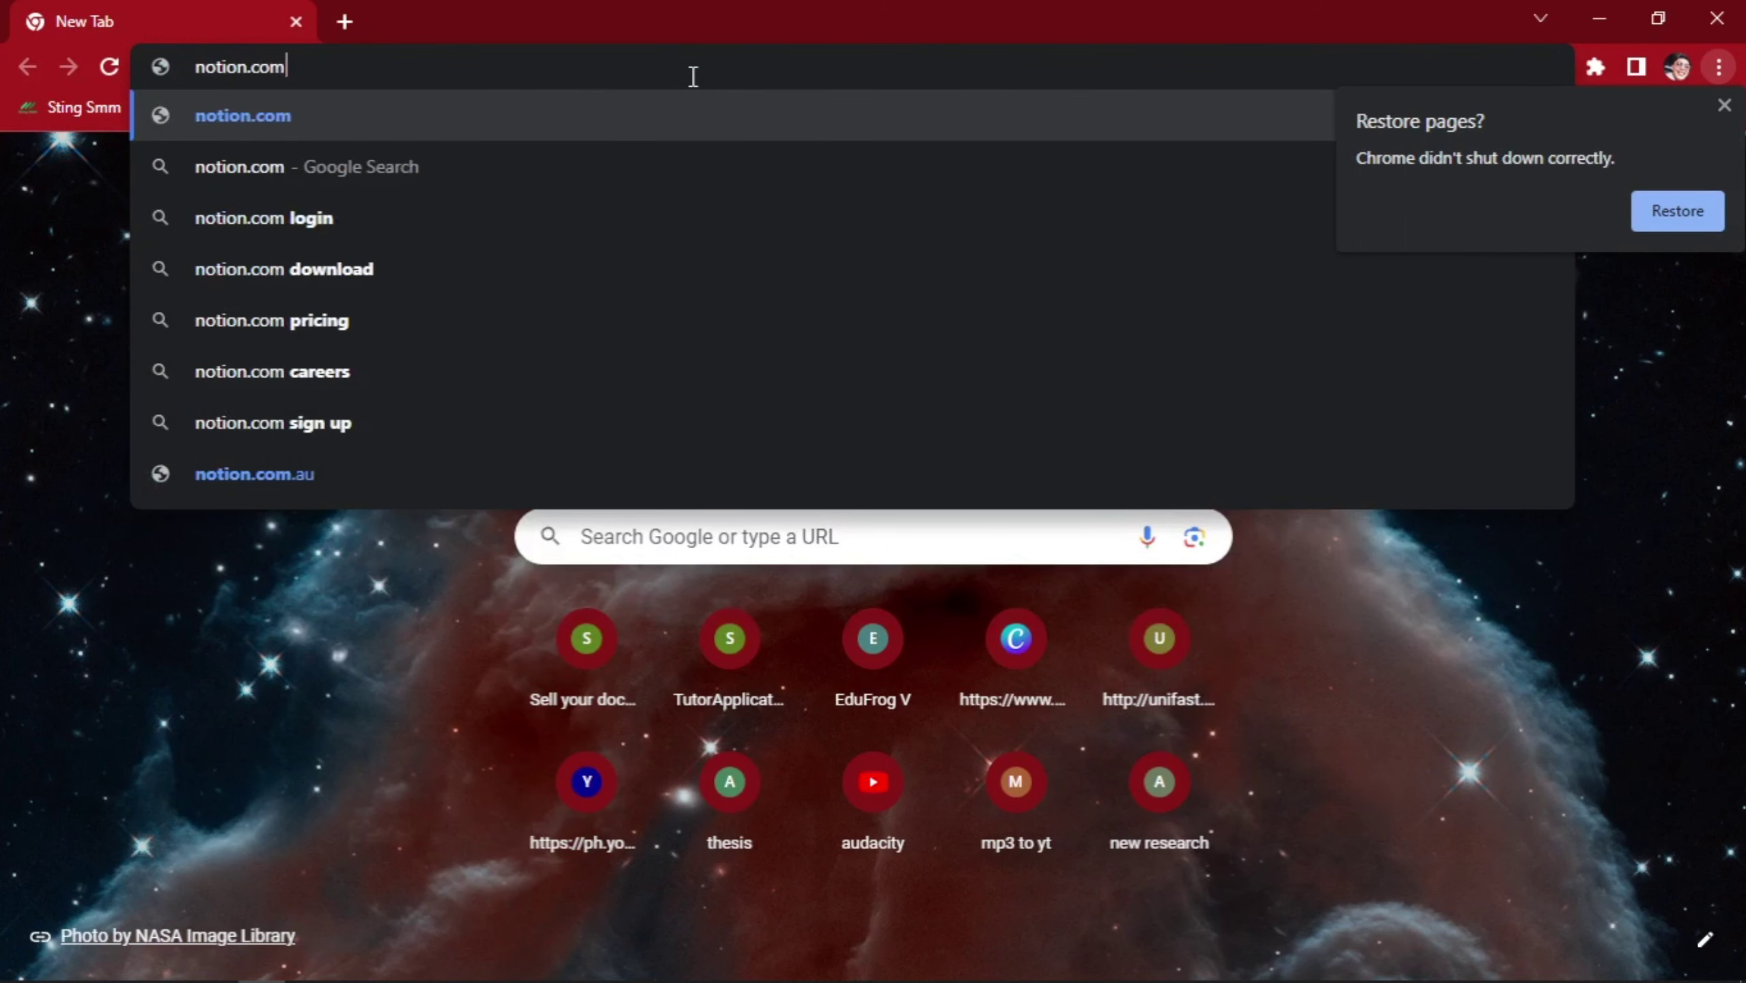
pyautogui.press('Return')
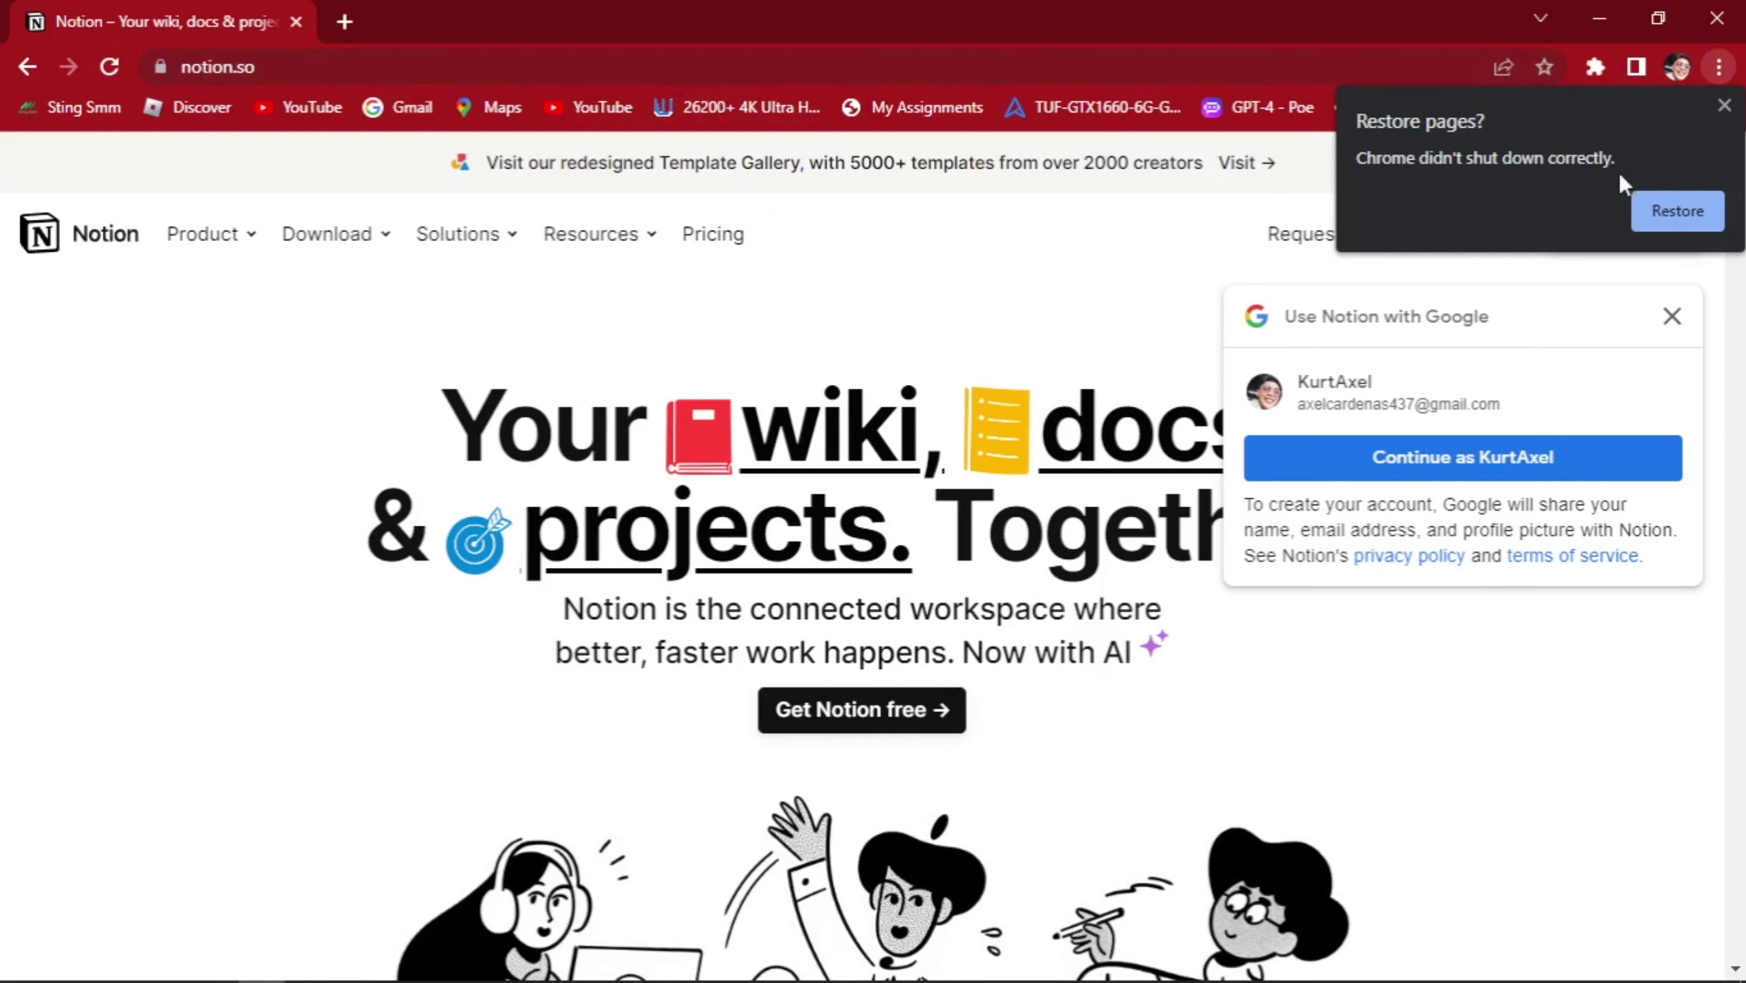
# - Dismiss the restore prompt, continue with the suggested Google account, and choose 'For personal use'
pyautogui.click(1724, 106)
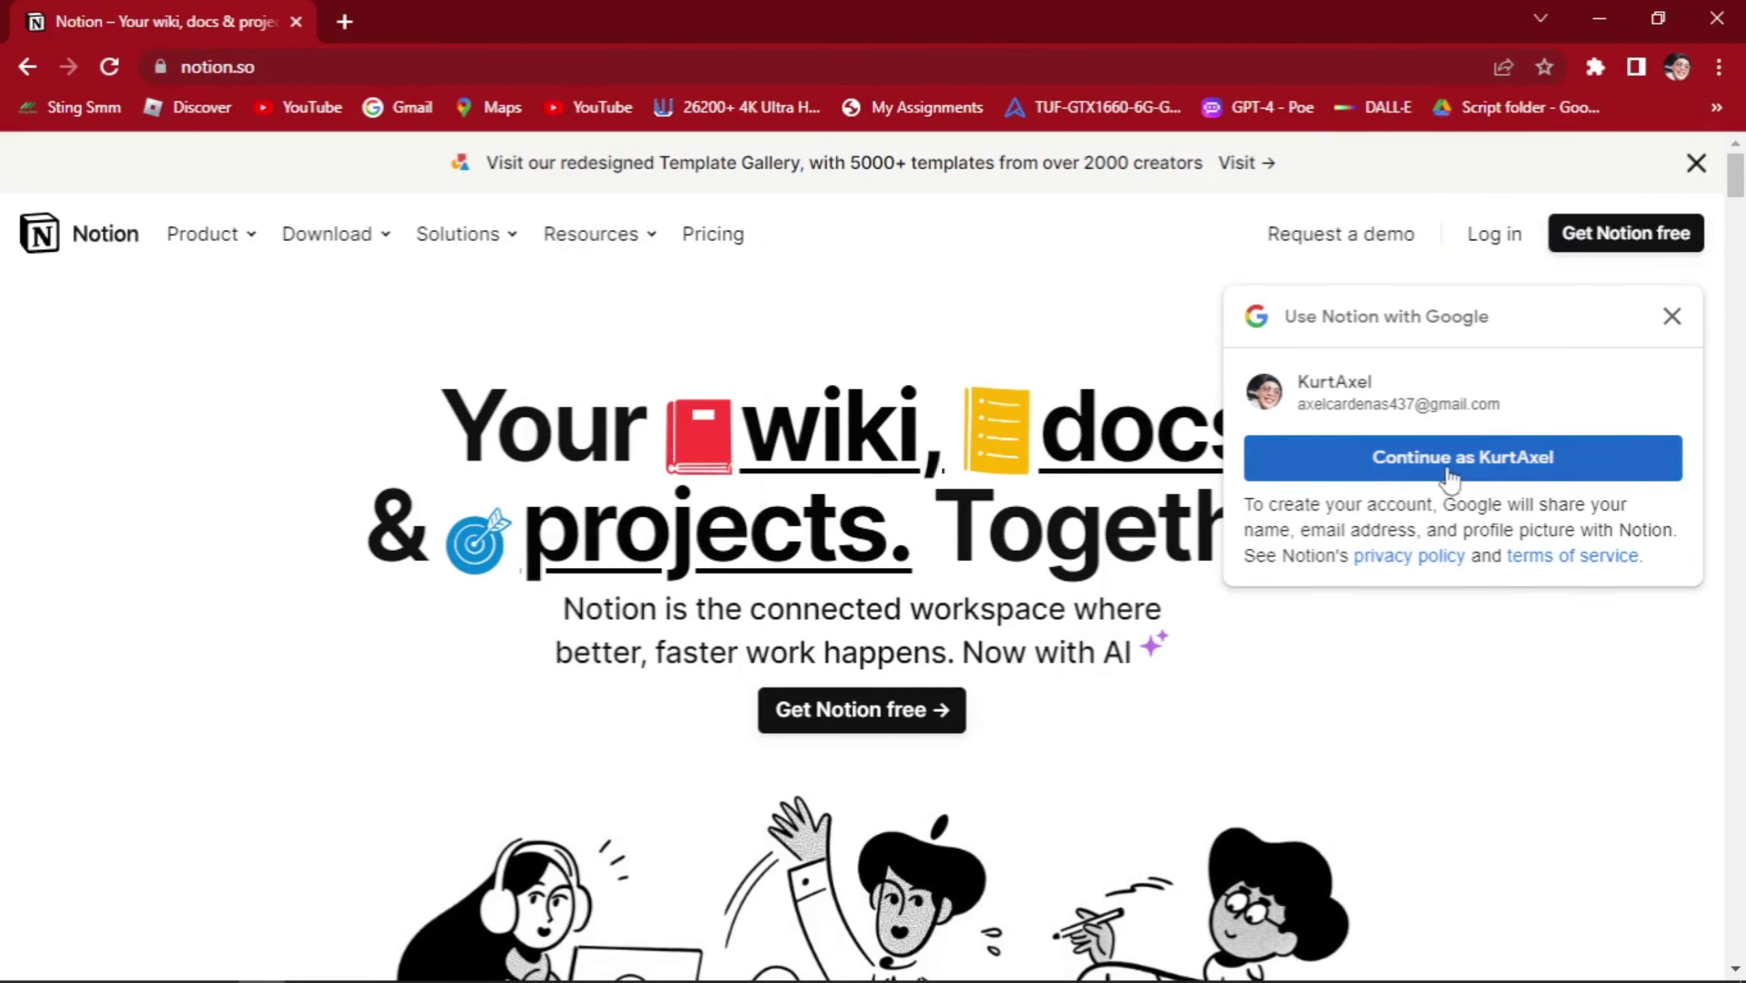
pyautogui.click(1449, 463)
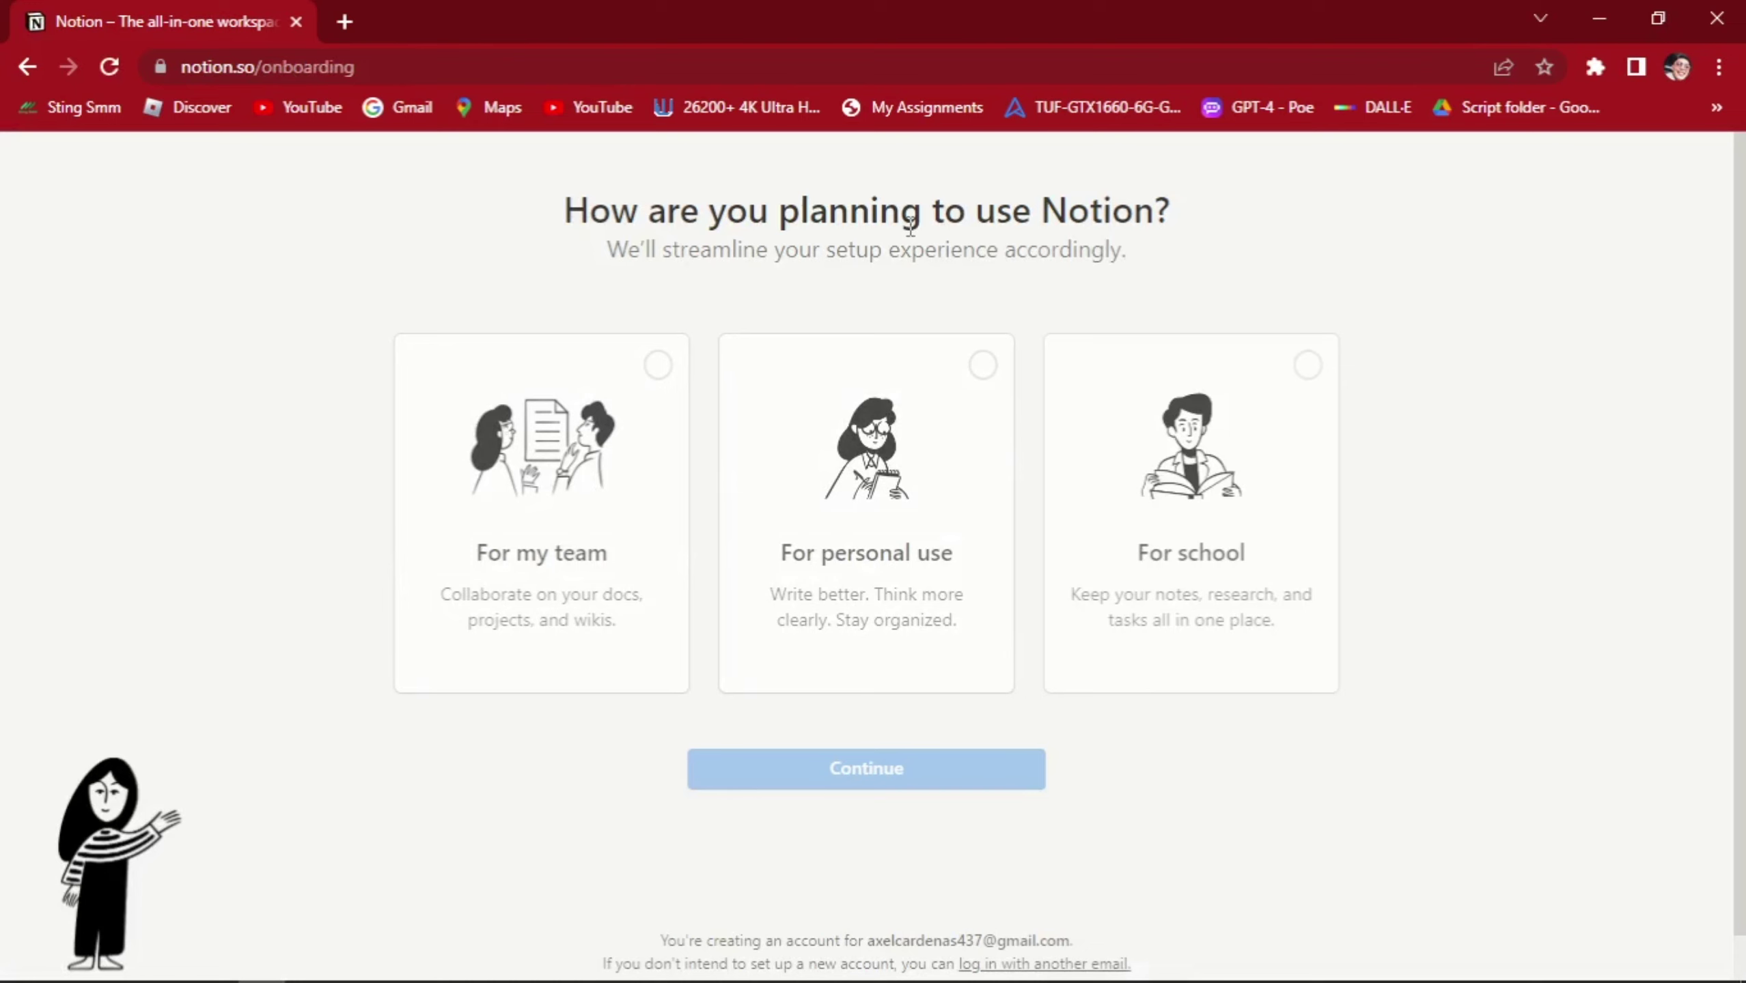
pyautogui.click(906, 524)
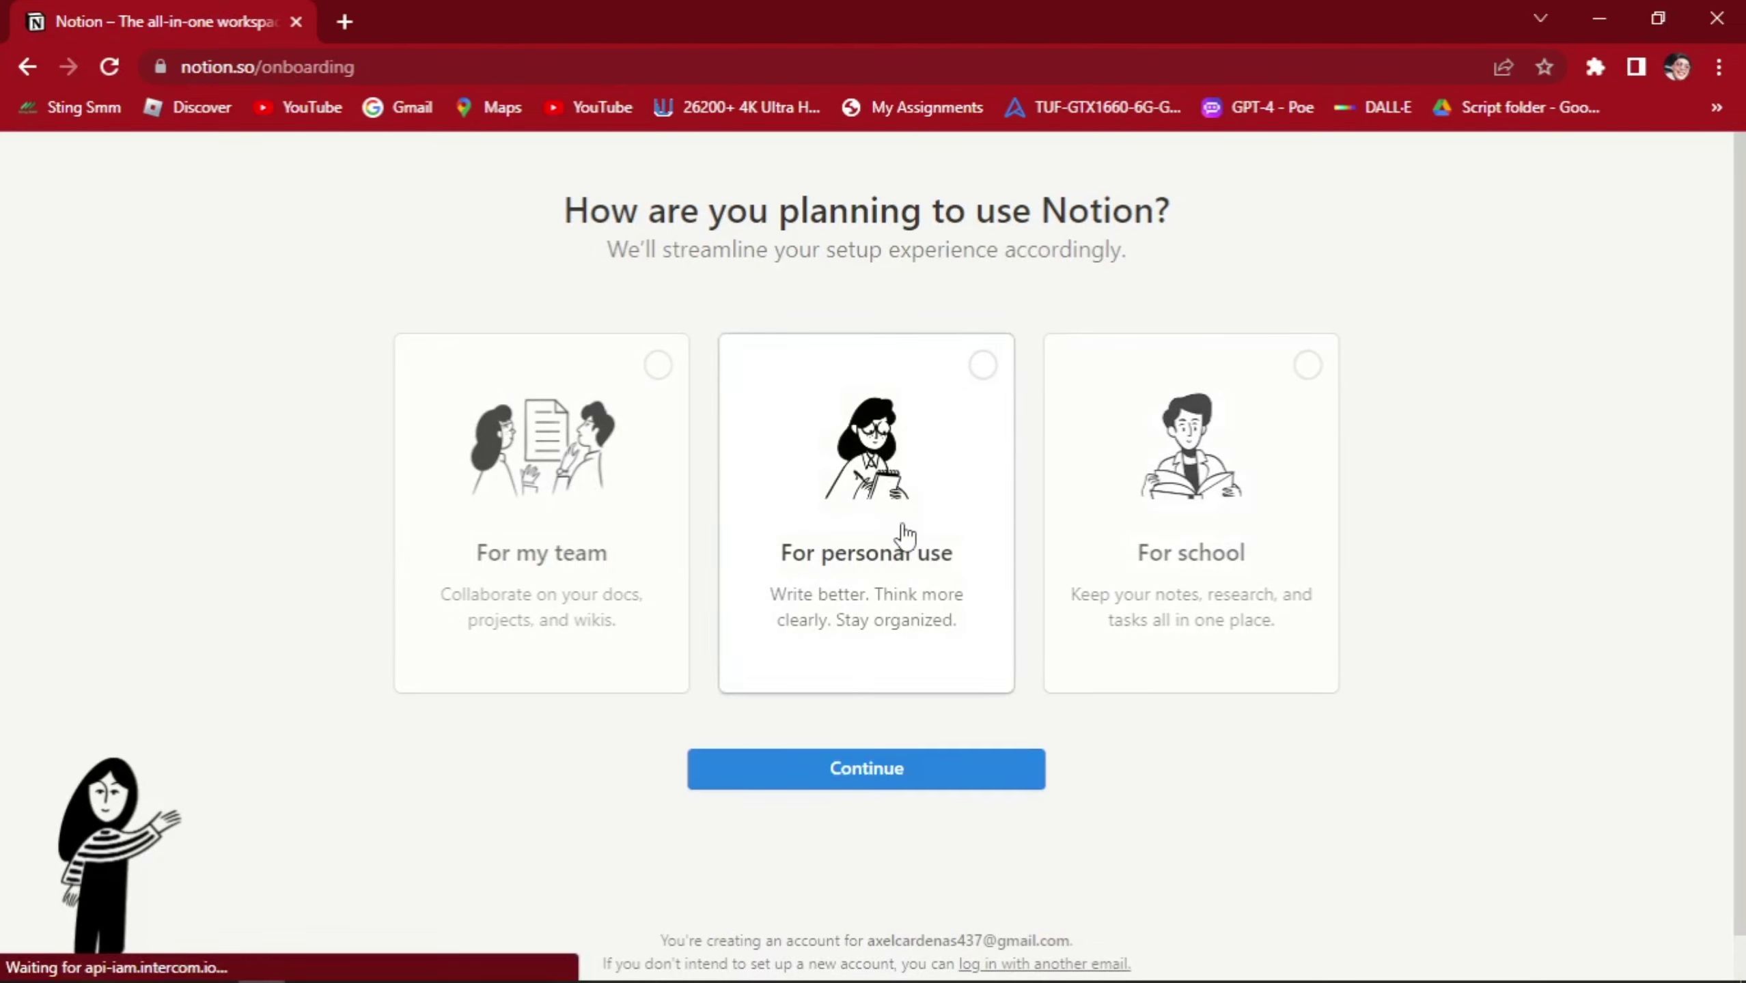
pyautogui.click(893, 771)
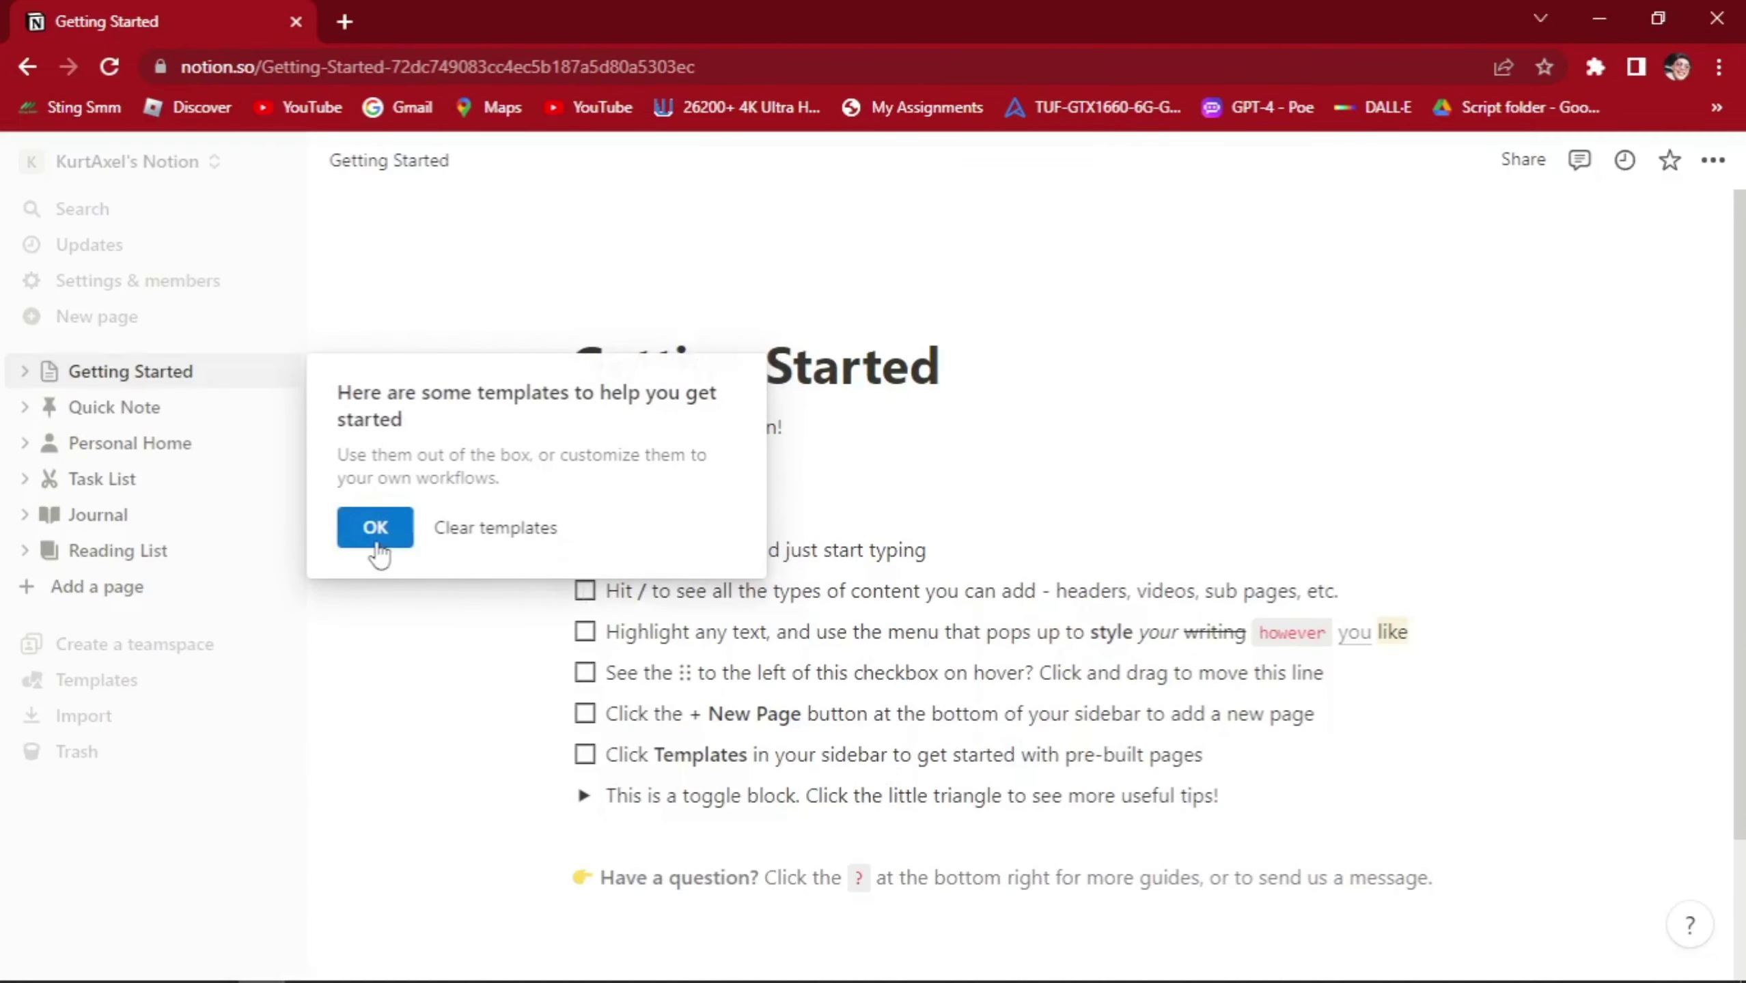
# - Close the templates tip with OK
pyautogui.click(378, 530)
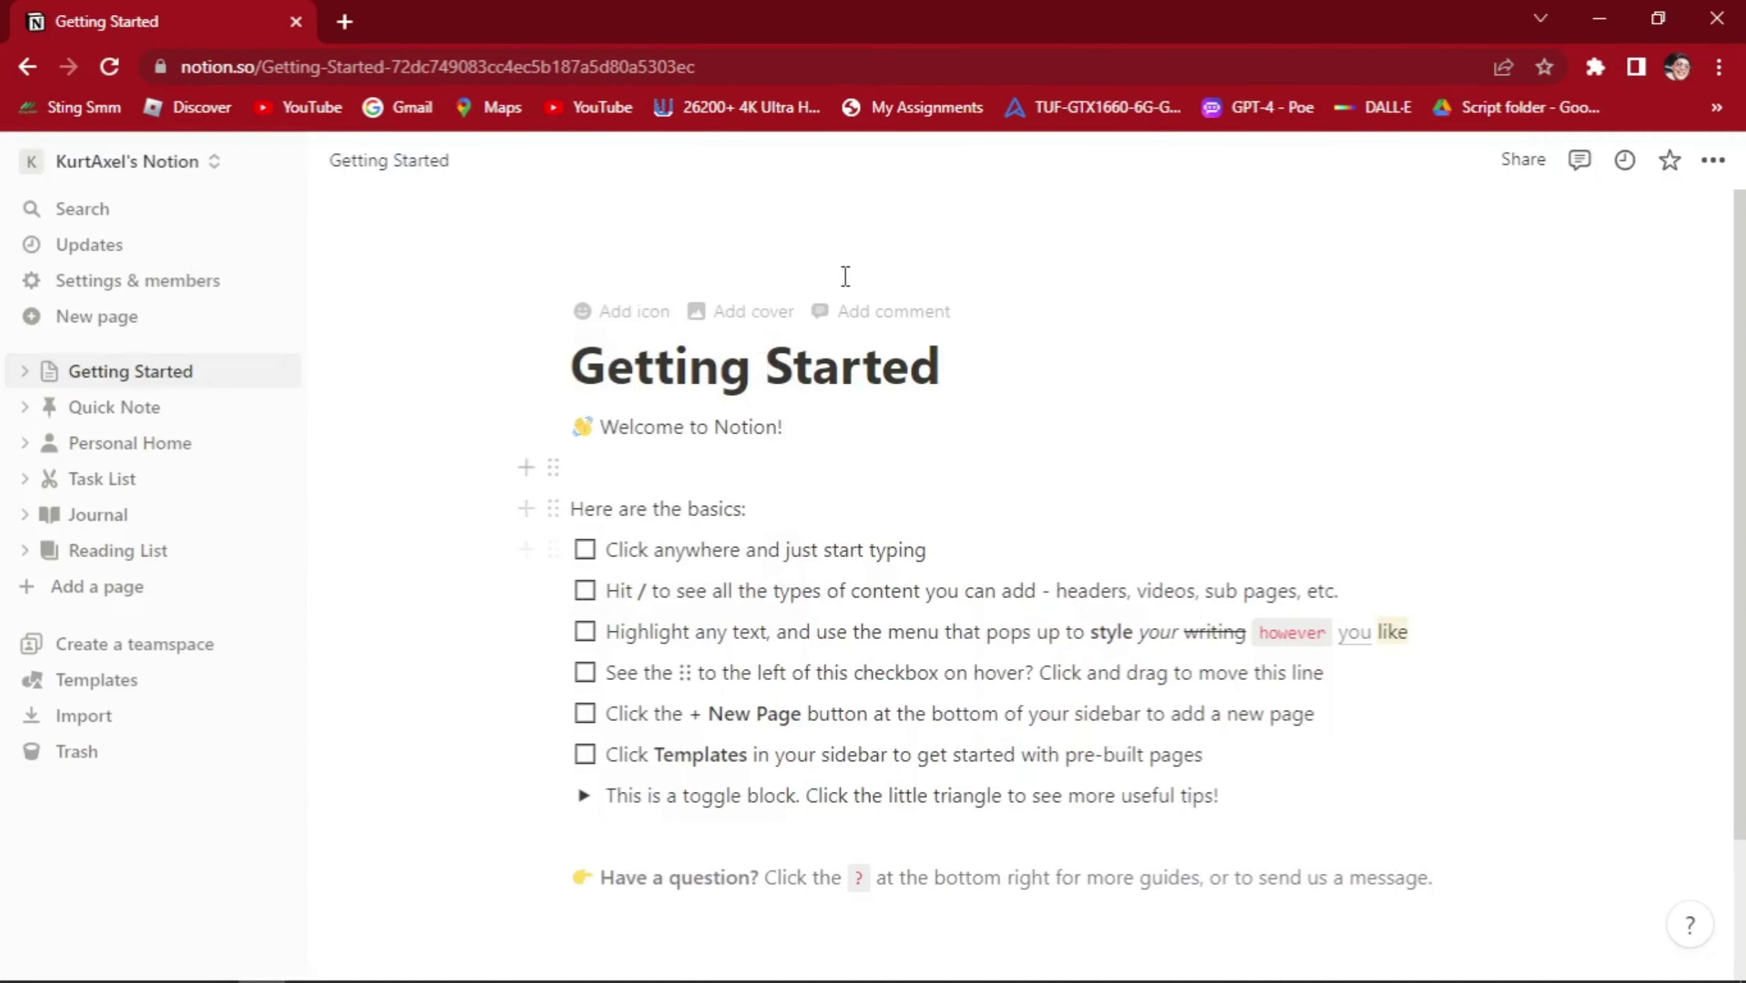
pyautogui.scroll(-1, 816, 416)
pyautogui.scroll(1, 970, 405)
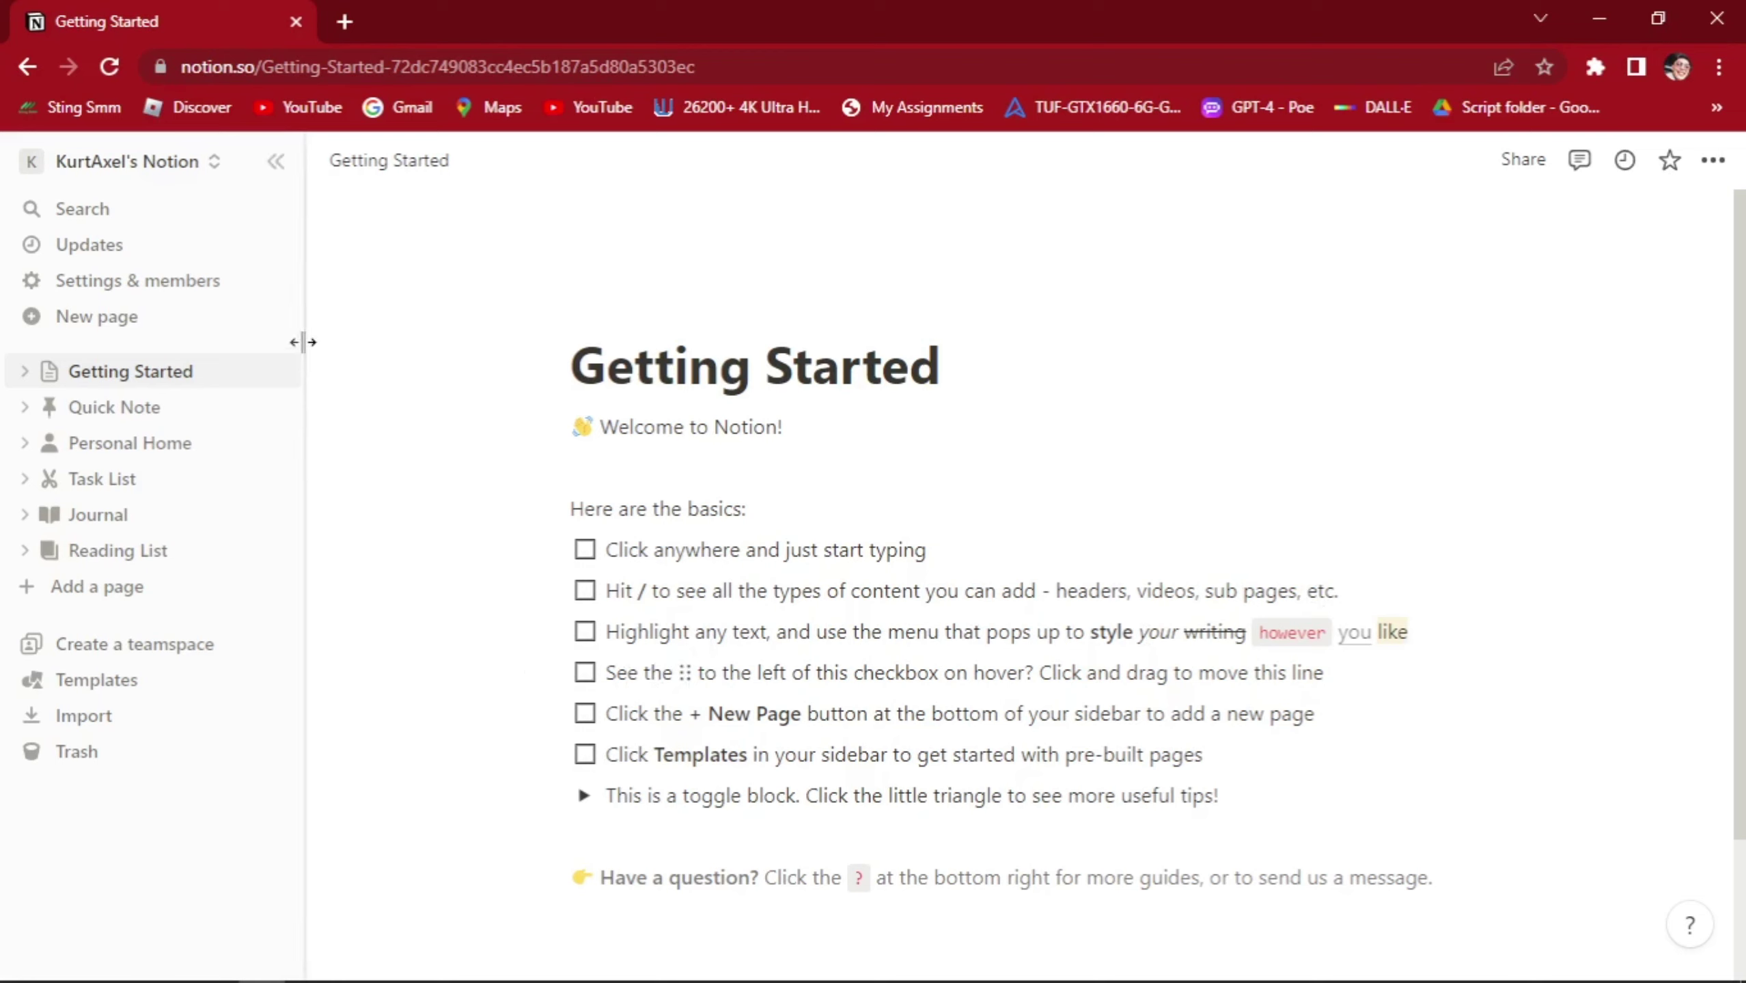
pyautogui.doubleClick(508, 21)
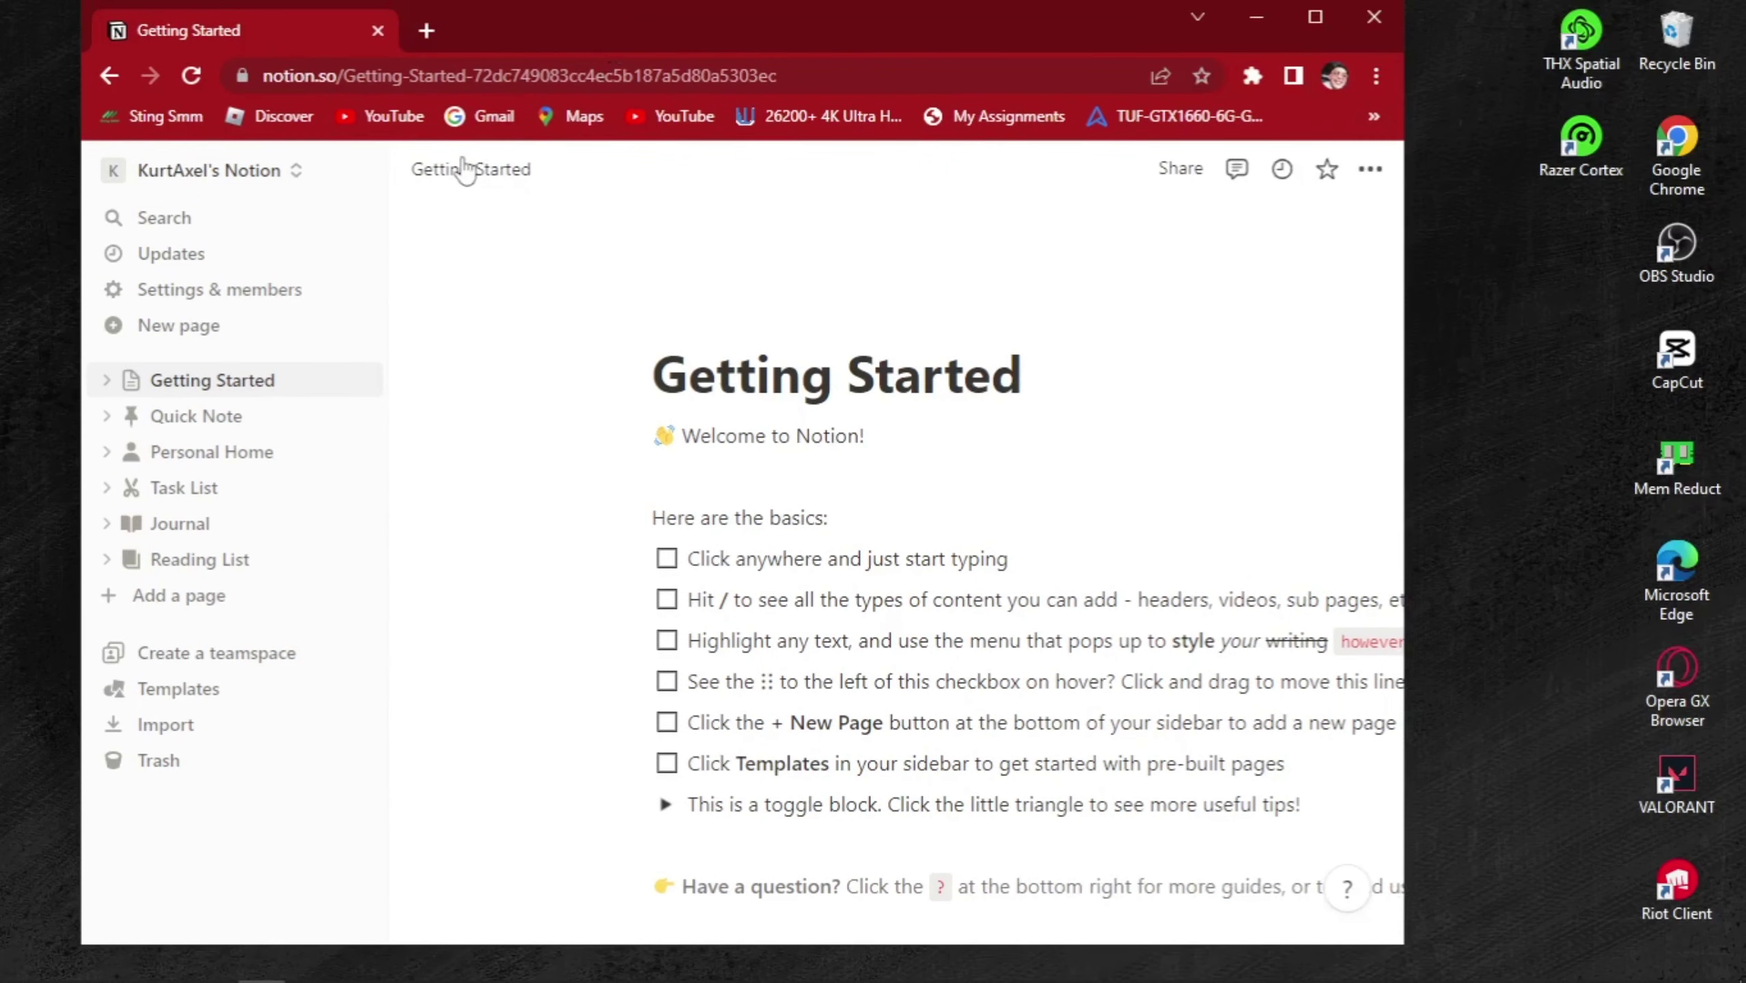
pyautogui.click(227, 255)
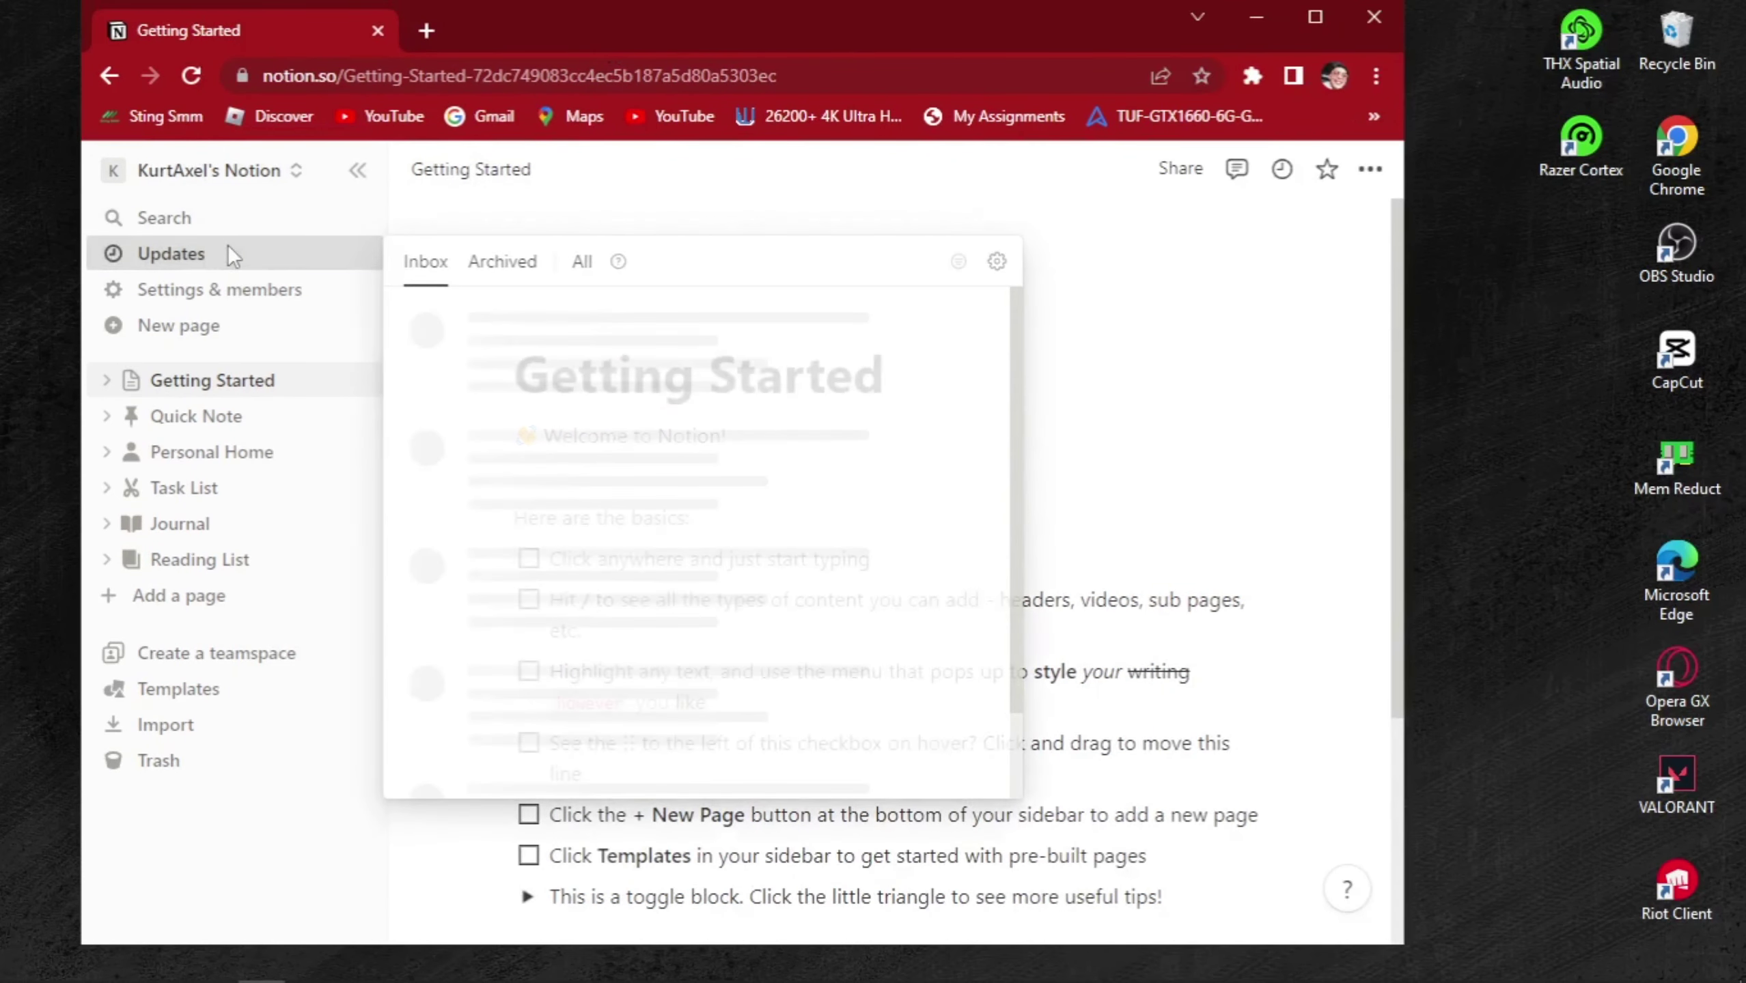
pyautogui.click(992, 207)
pyautogui.click(238, 327)
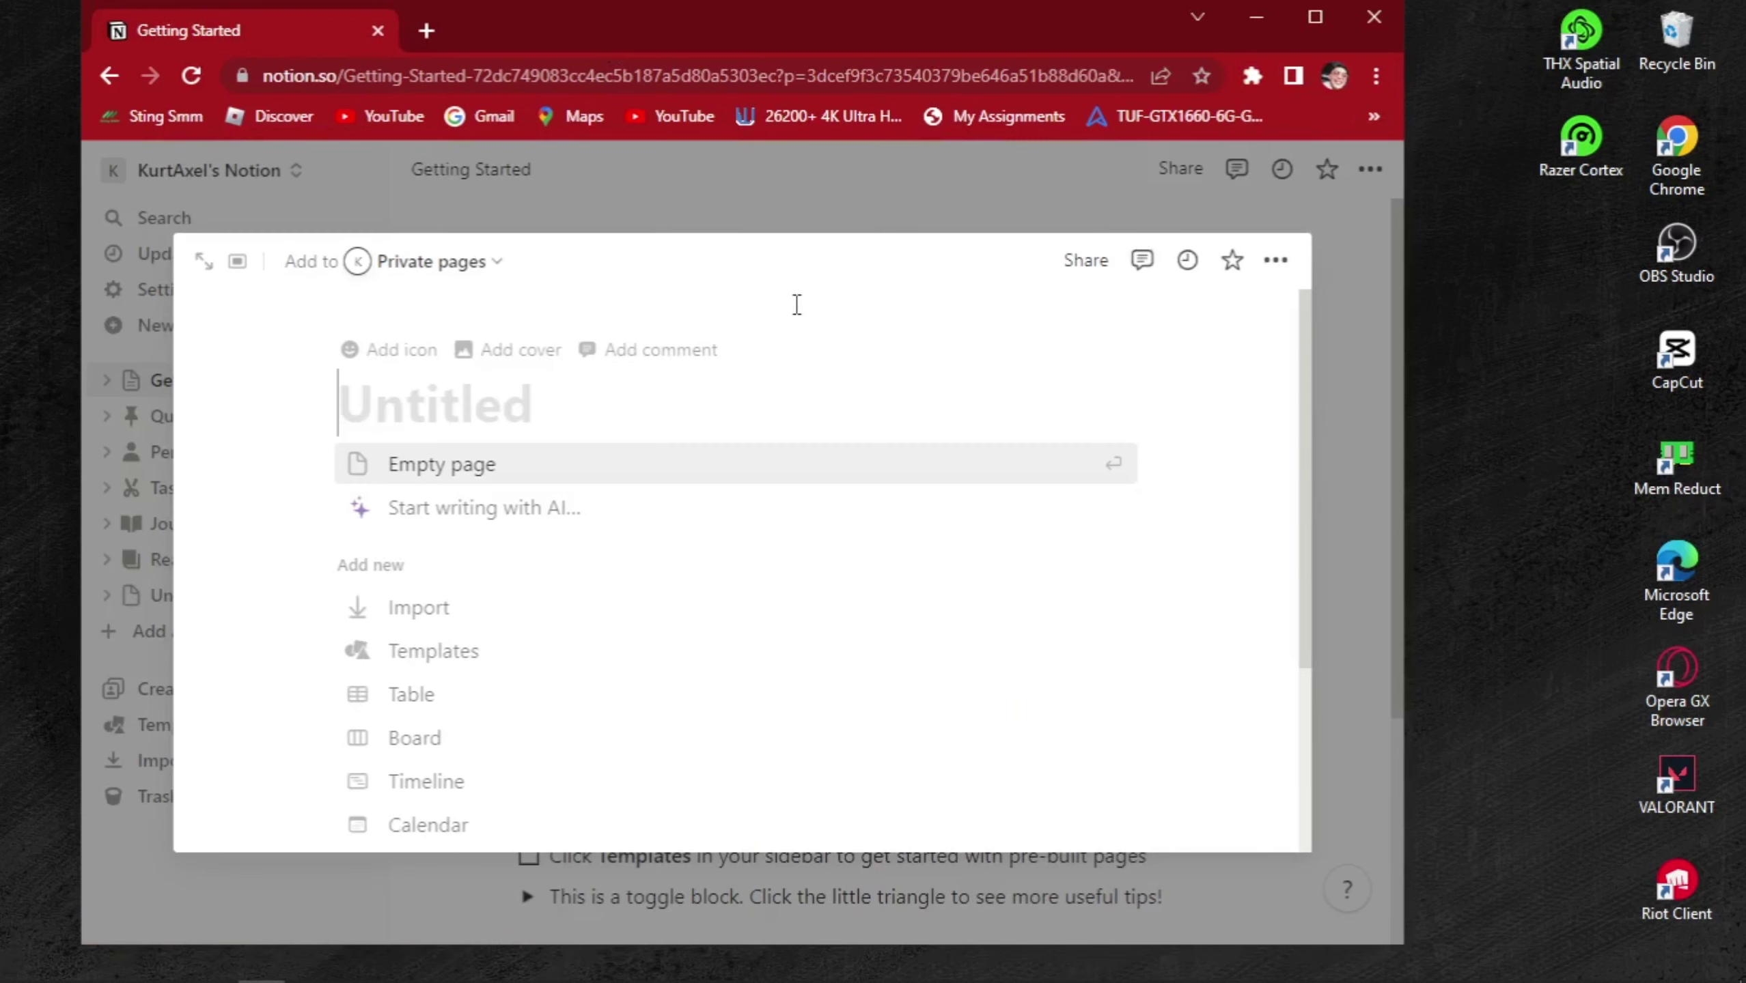
pyautogui.scroll(-1, 632, 592)
pyautogui.scroll(1, 550, 545)
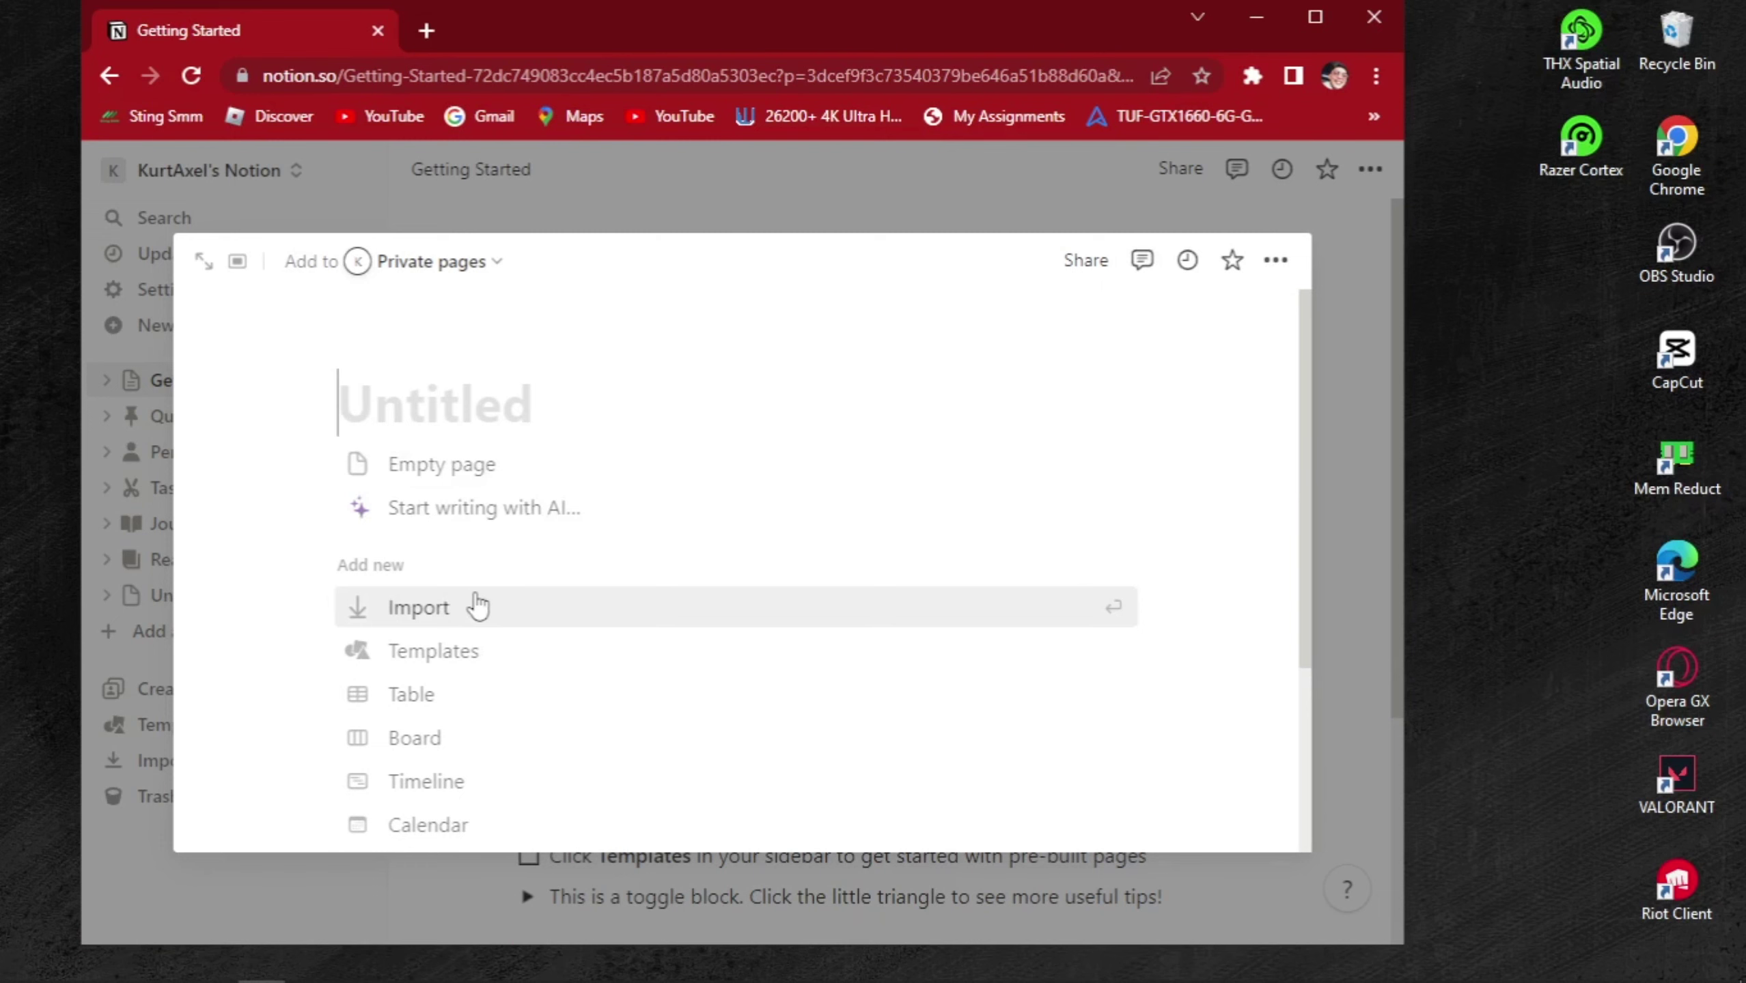
pyautogui.scroll(-1, 477, 599)
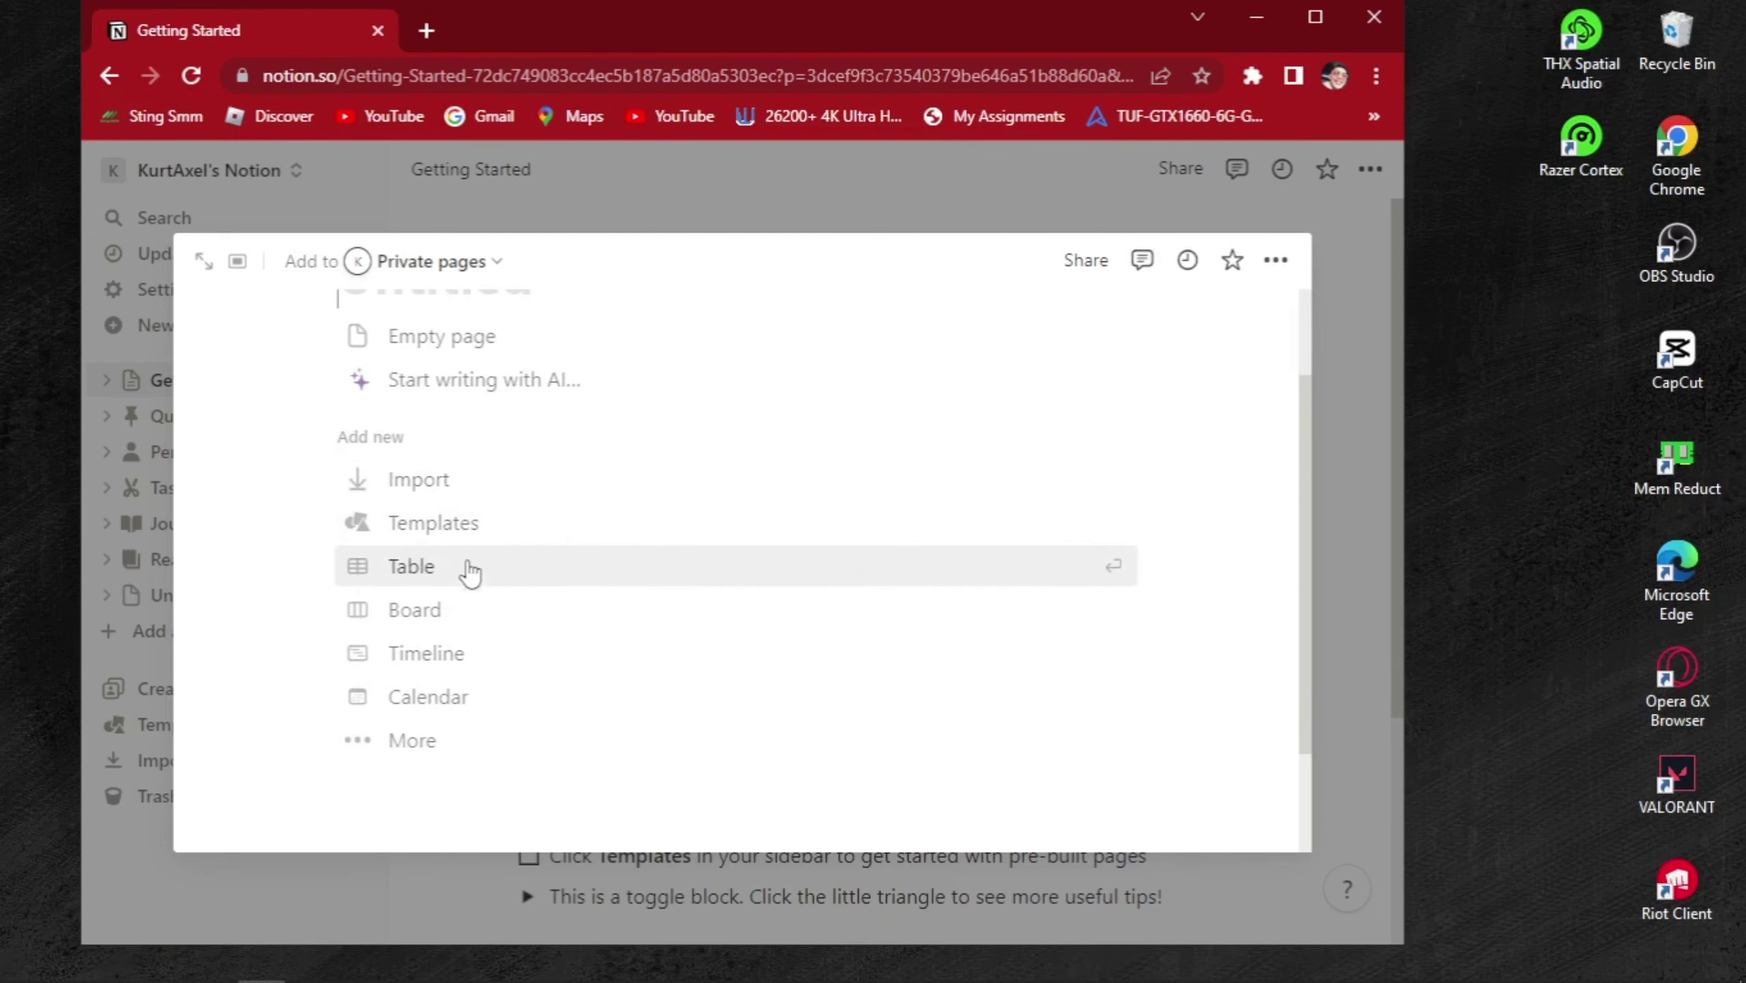
pyautogui.click(1332, 422)
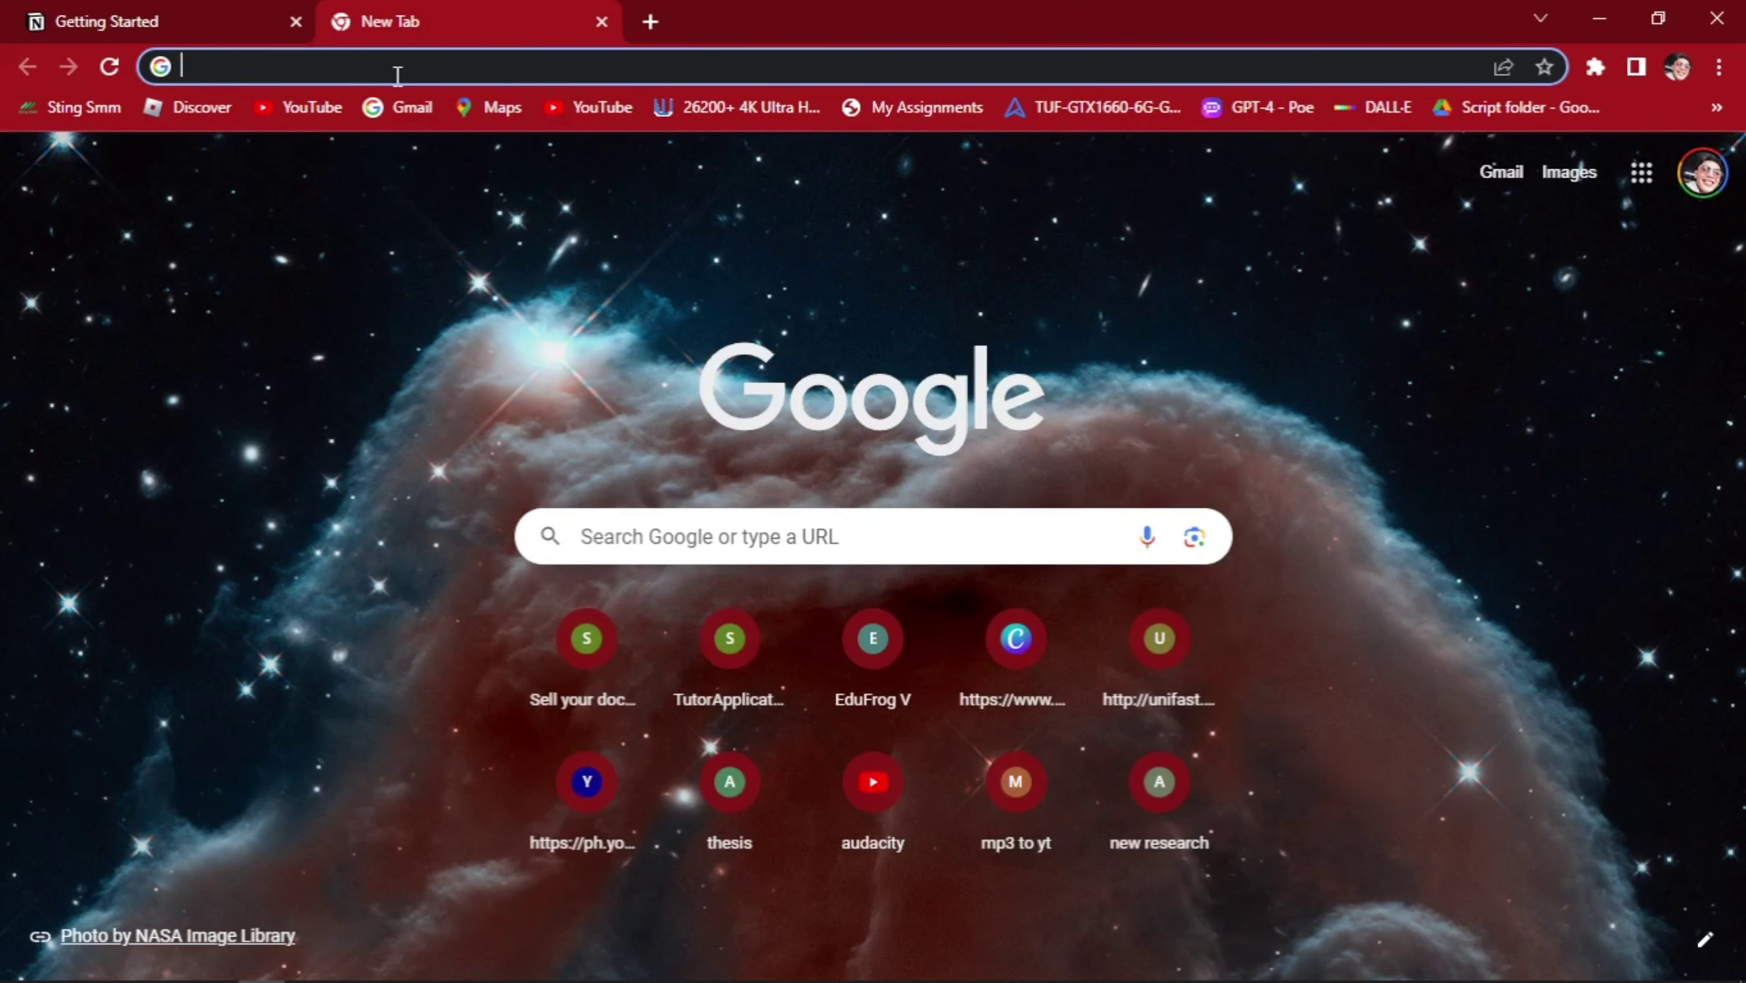
# - In the new tab, pick the 'outlook login' address-bar suggestion and search for it
pyautogui.click(397, 76)
pyautogui.write('o')
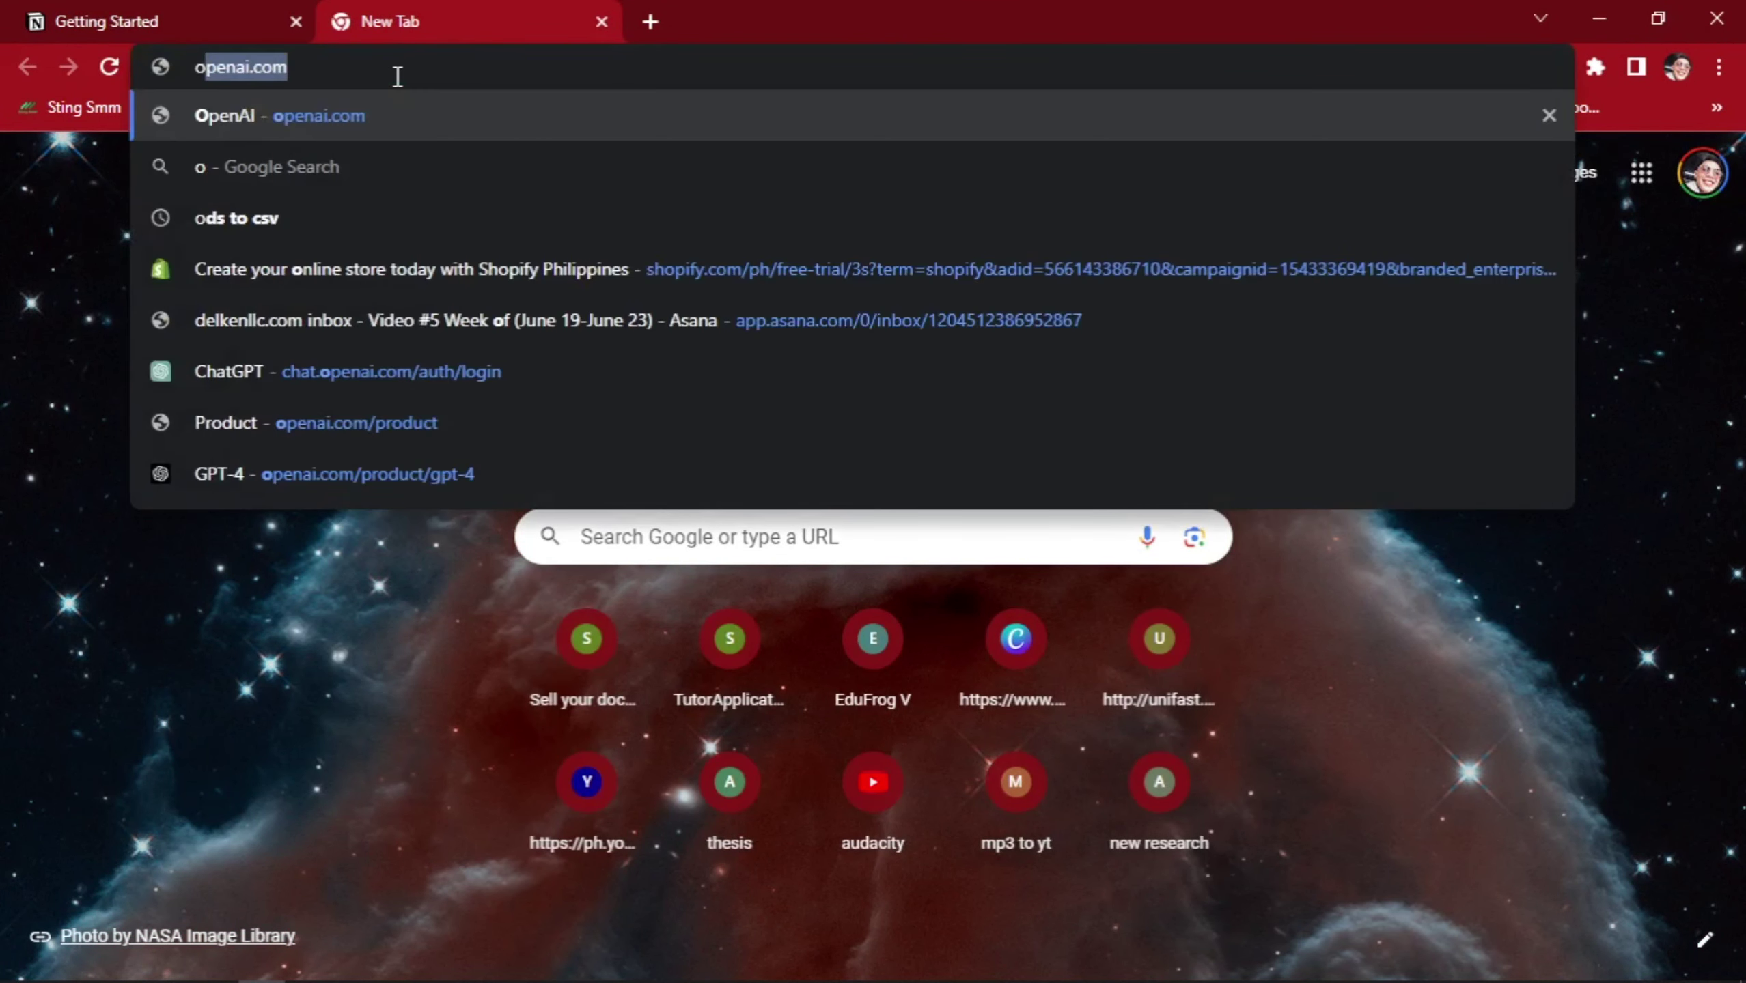
pyautogui.write('utlook')
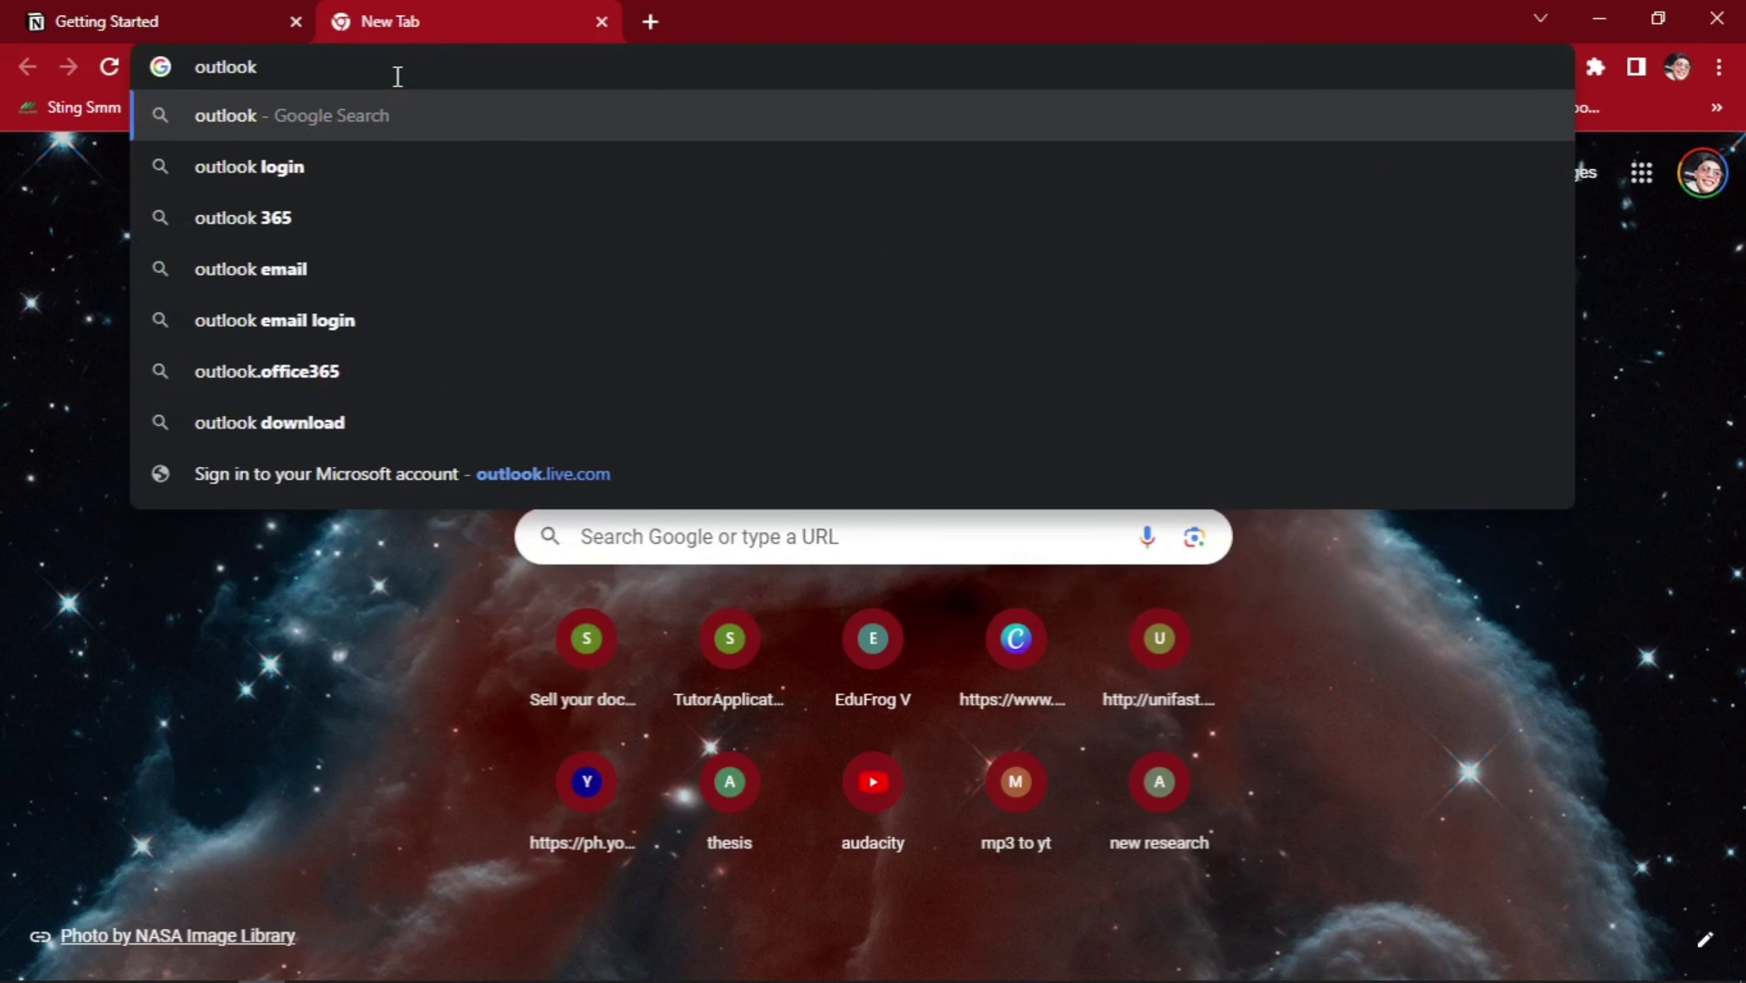
pyautogui.press('Down')
pyautogui.press('Return')
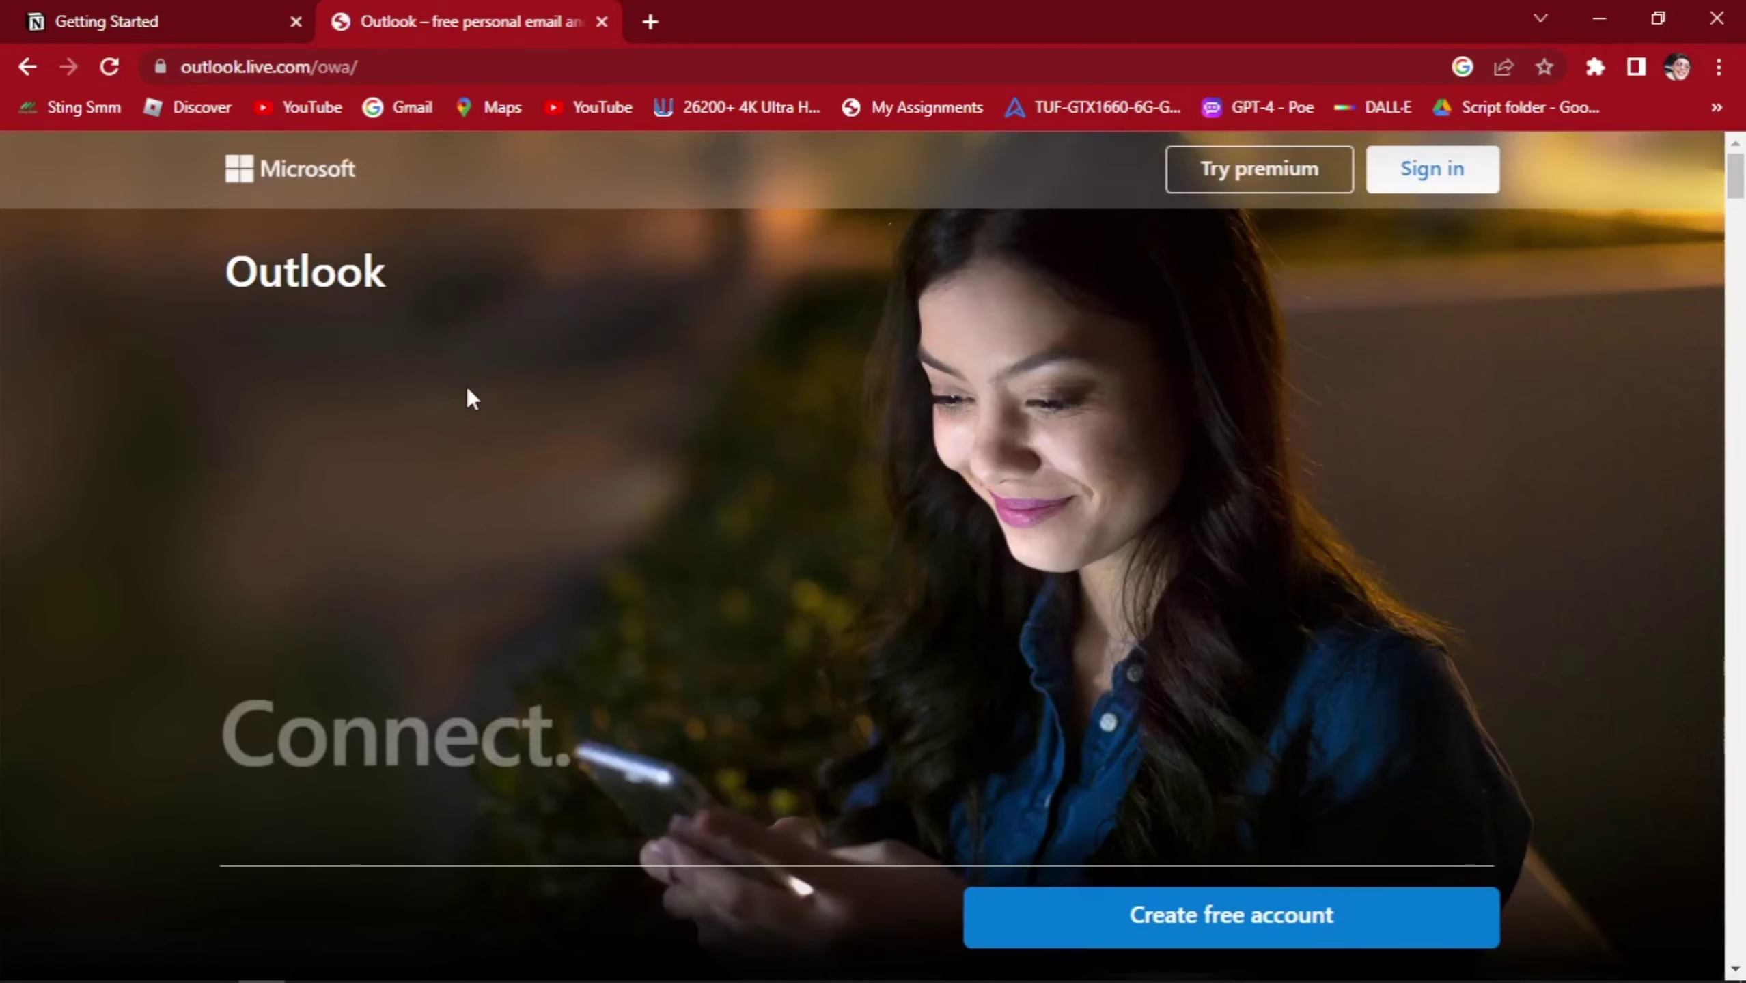
pyautogui.scroll(-1, 1083, 436)
pyautogui.scroll(1, 1090, 404)
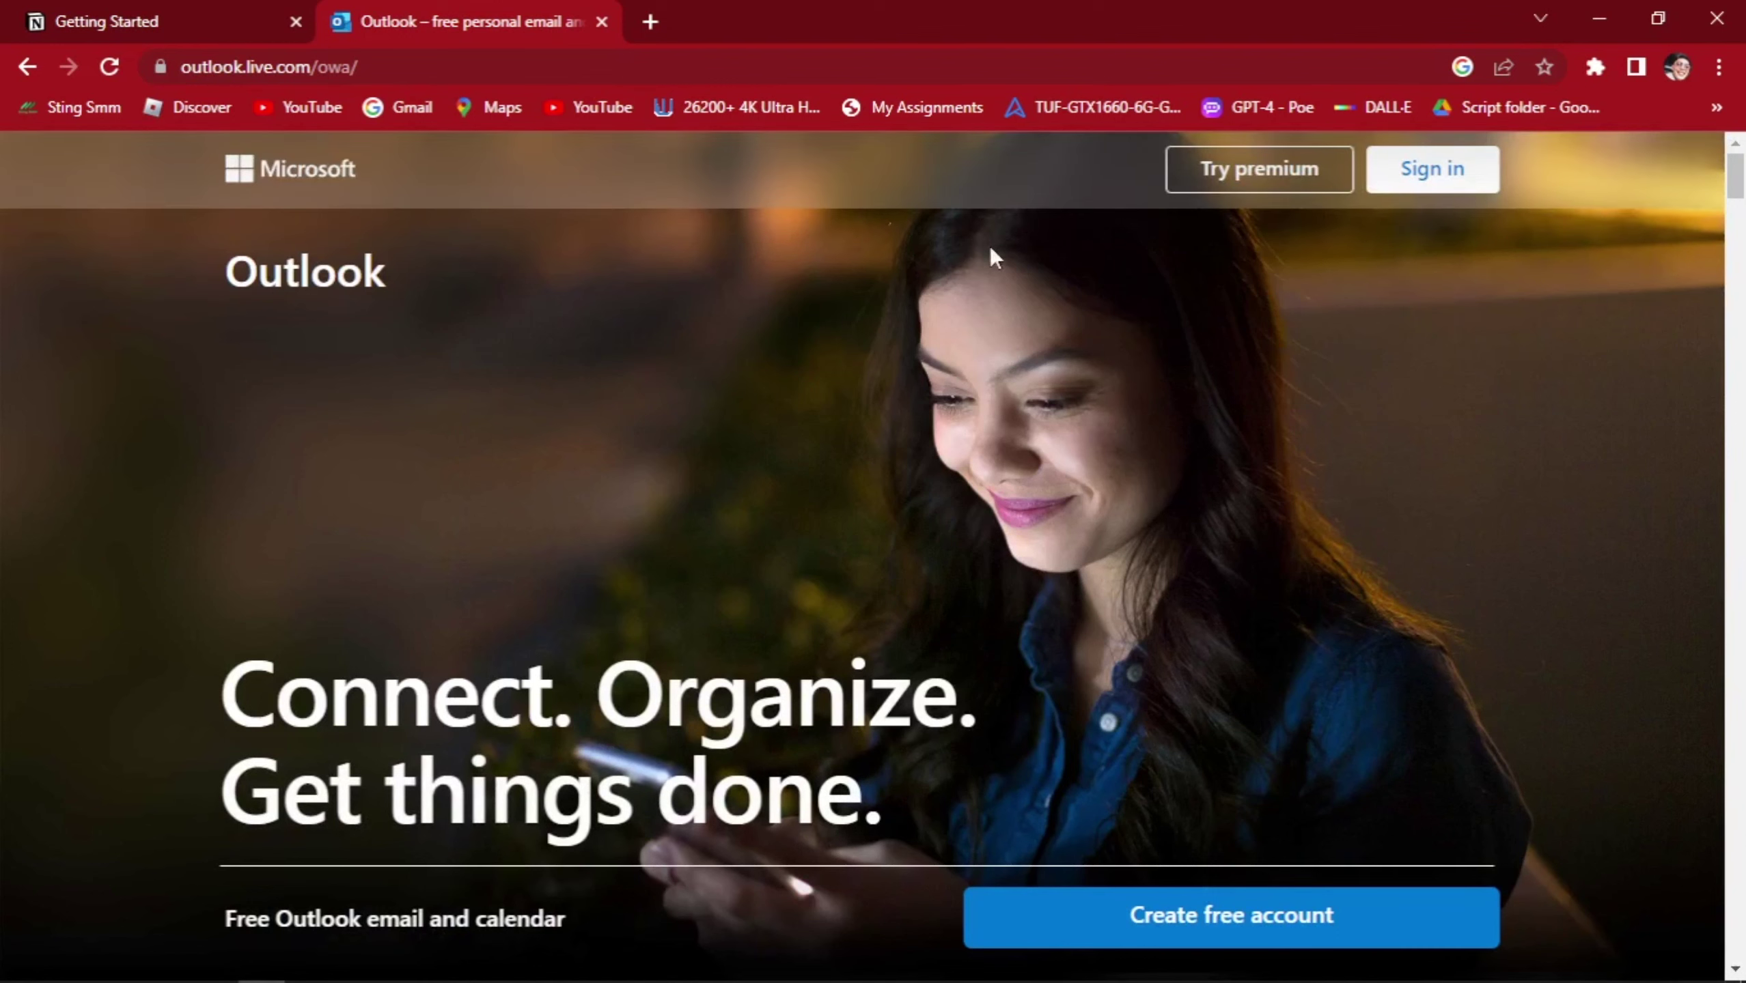
# - Sign in to Outlook using the corrected account email and the emailed verification code
pyautogui.click(1412, 173)
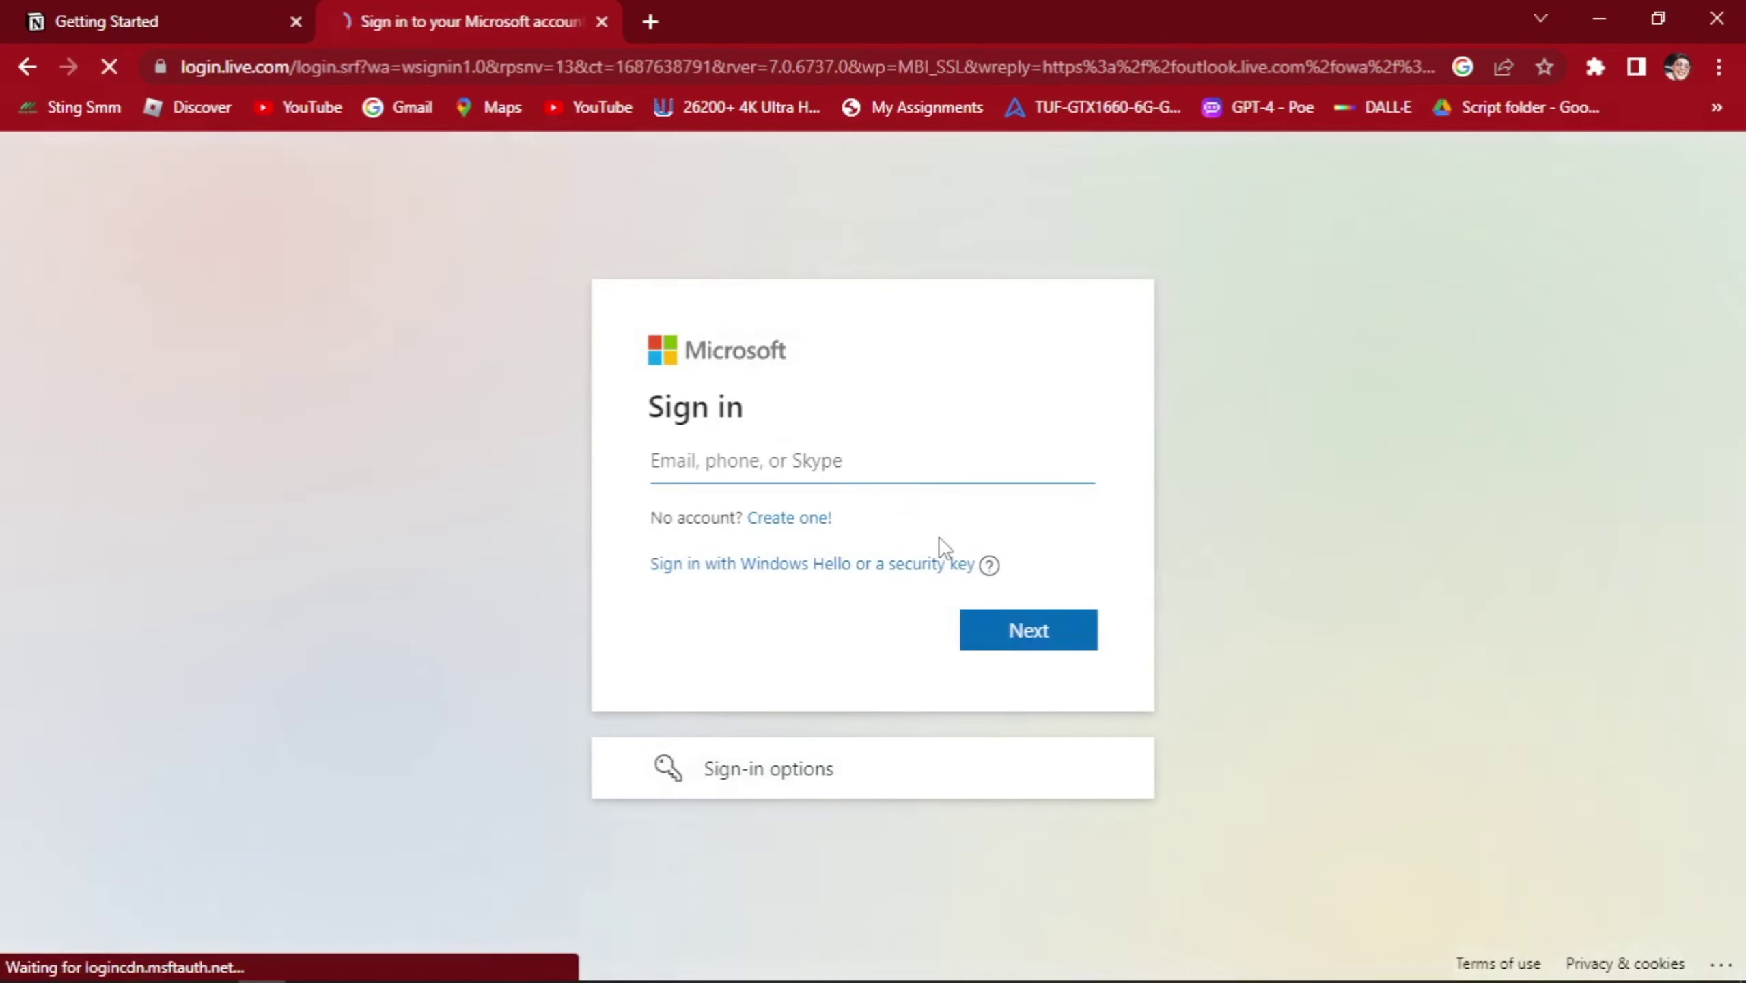
pyautogui.click(897, 459)
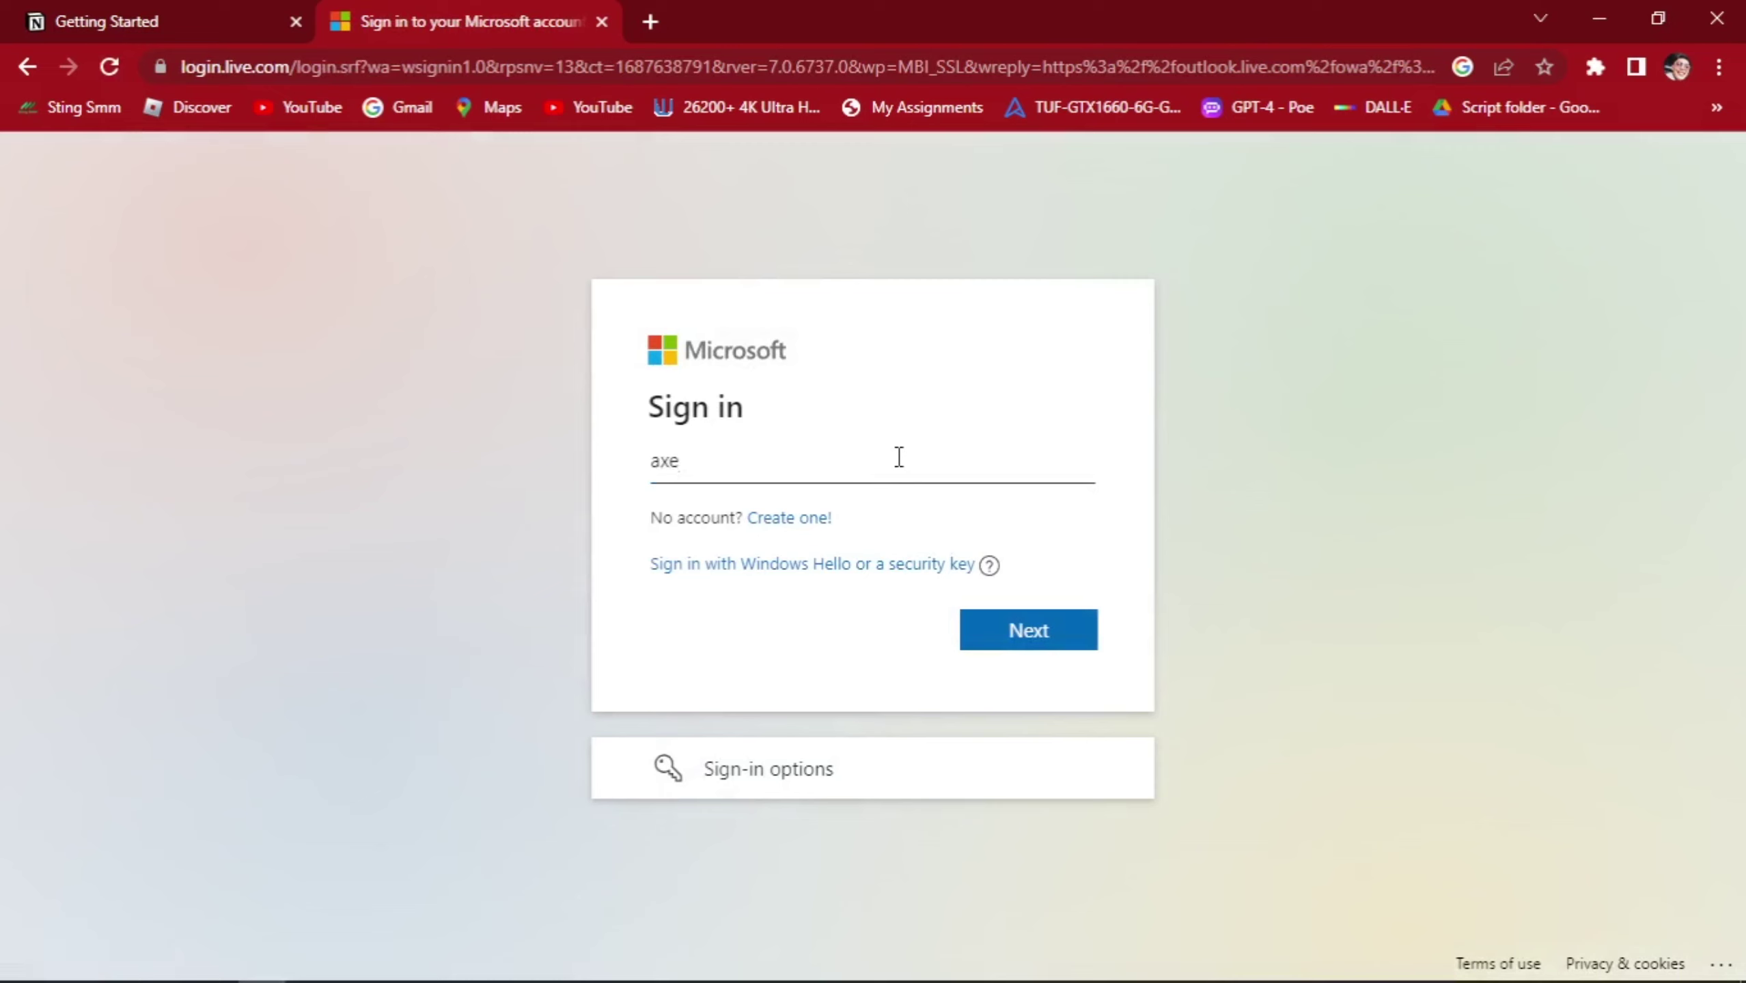
pyautogui.press('Return')
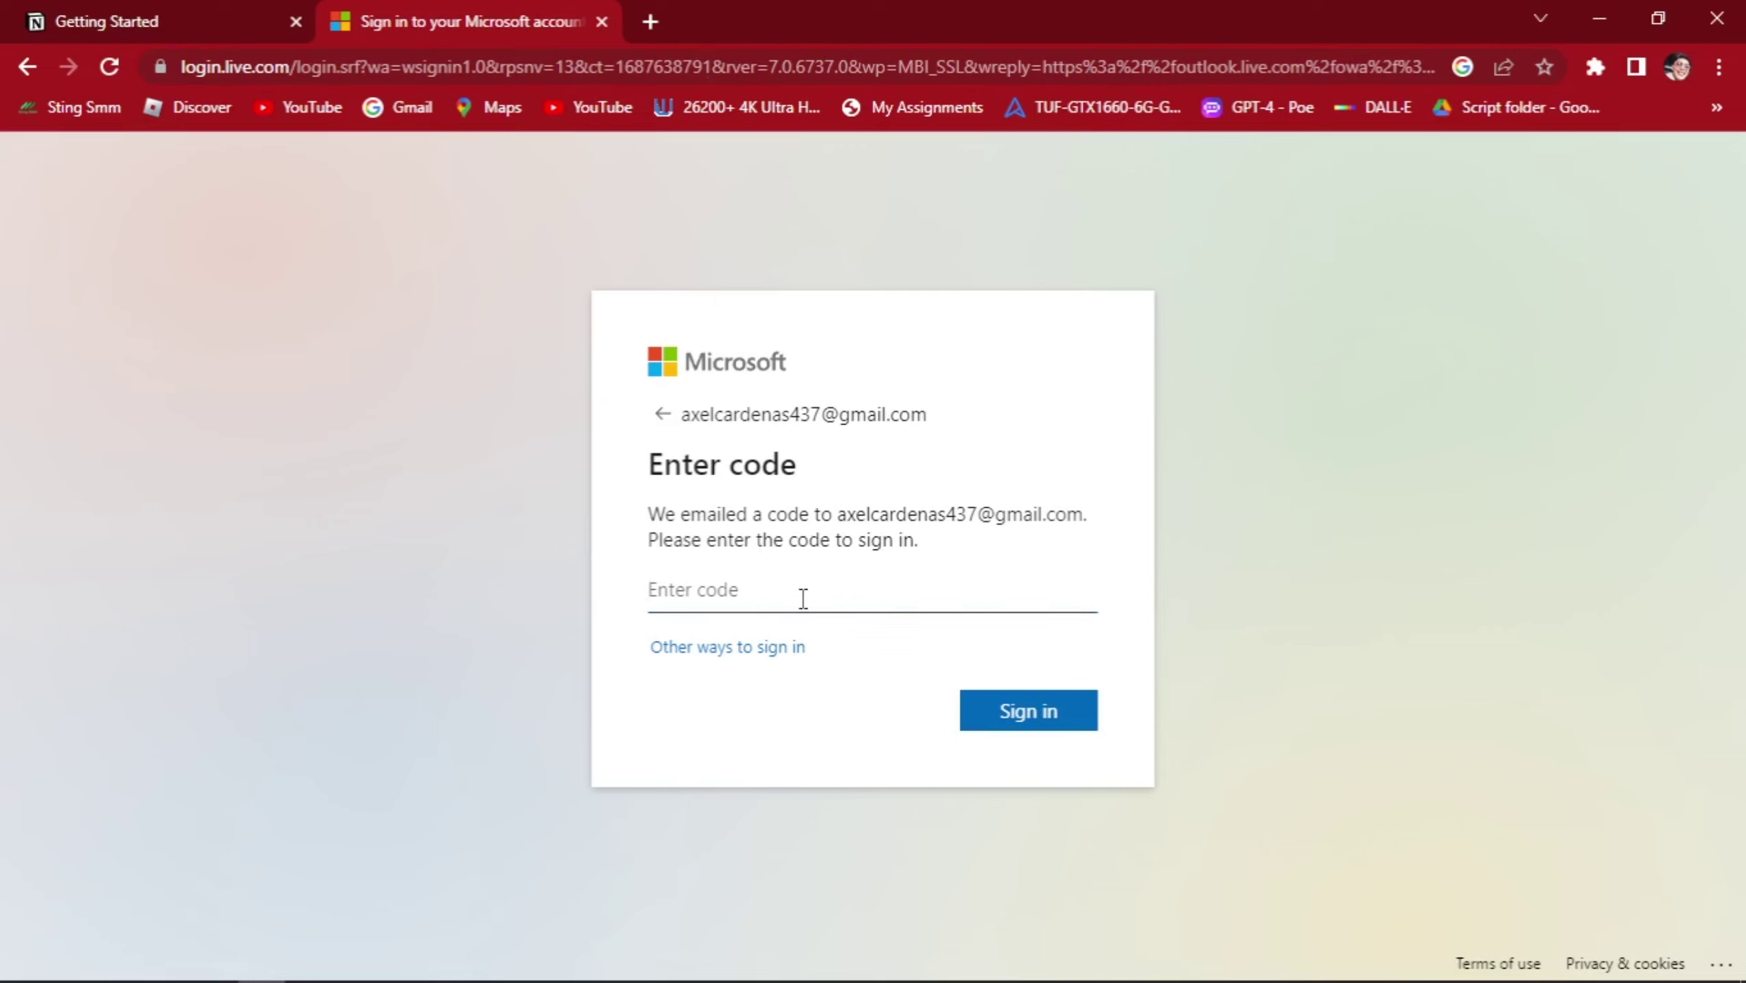
pyautogui.press('Return')
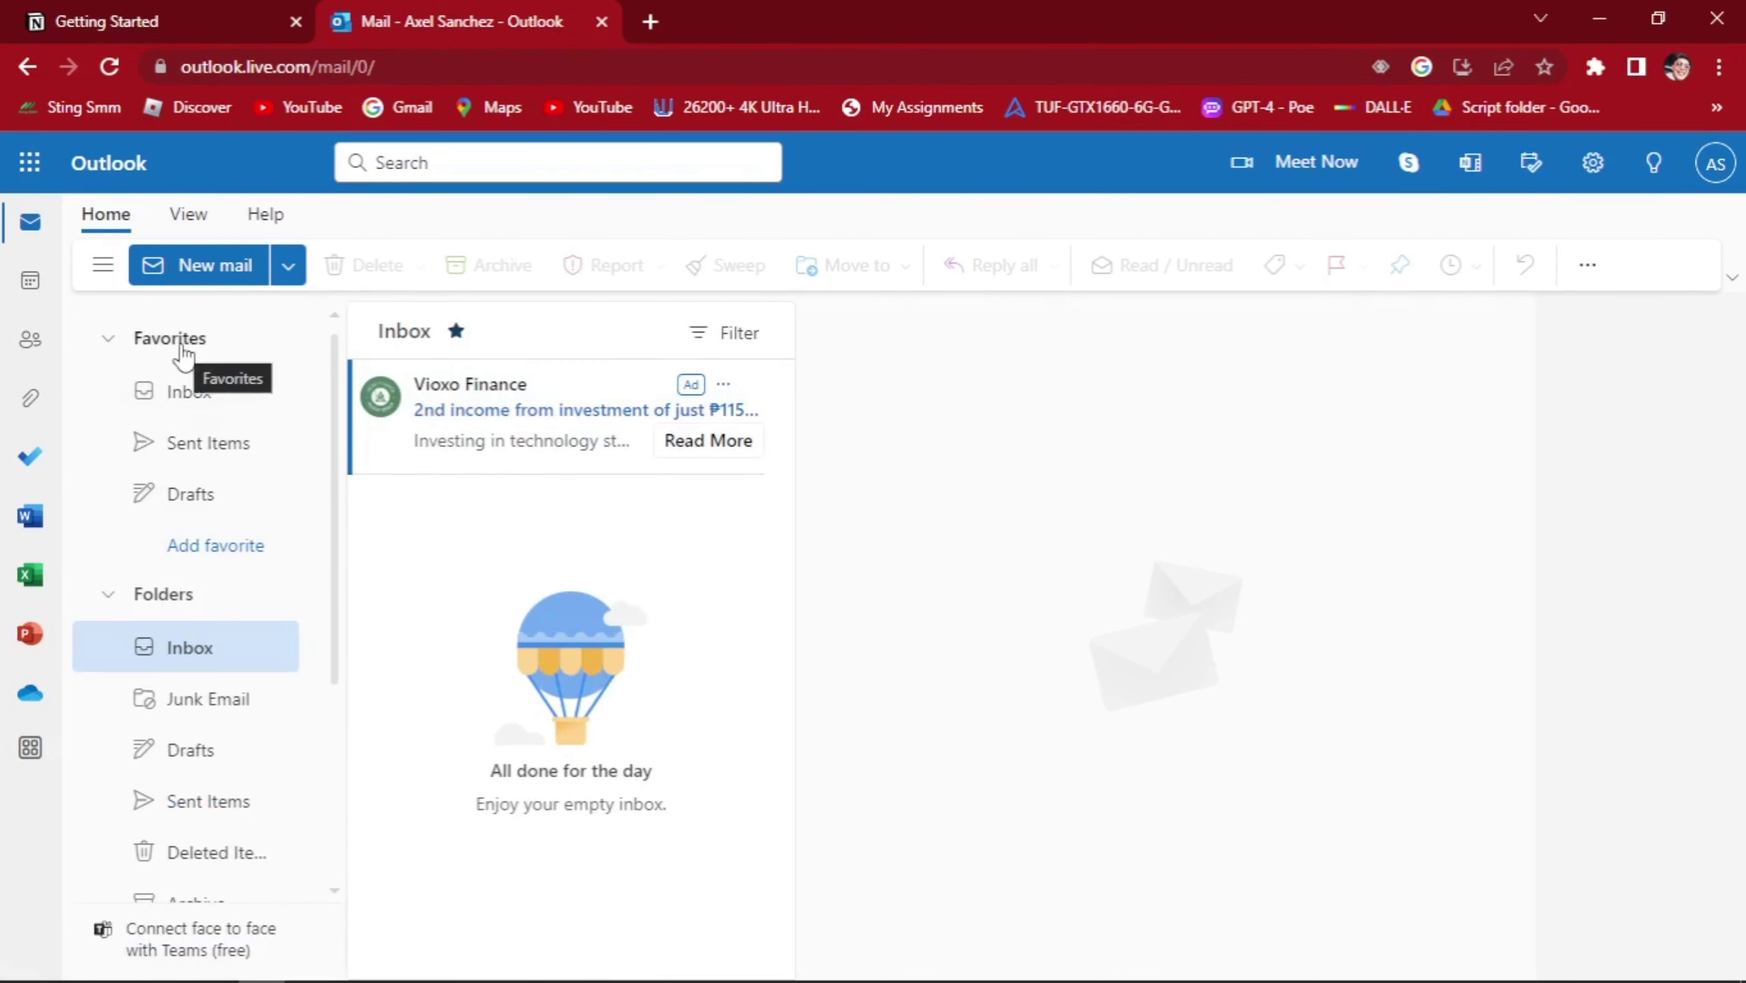
pyautogui.scroll(-3, 252, 449)
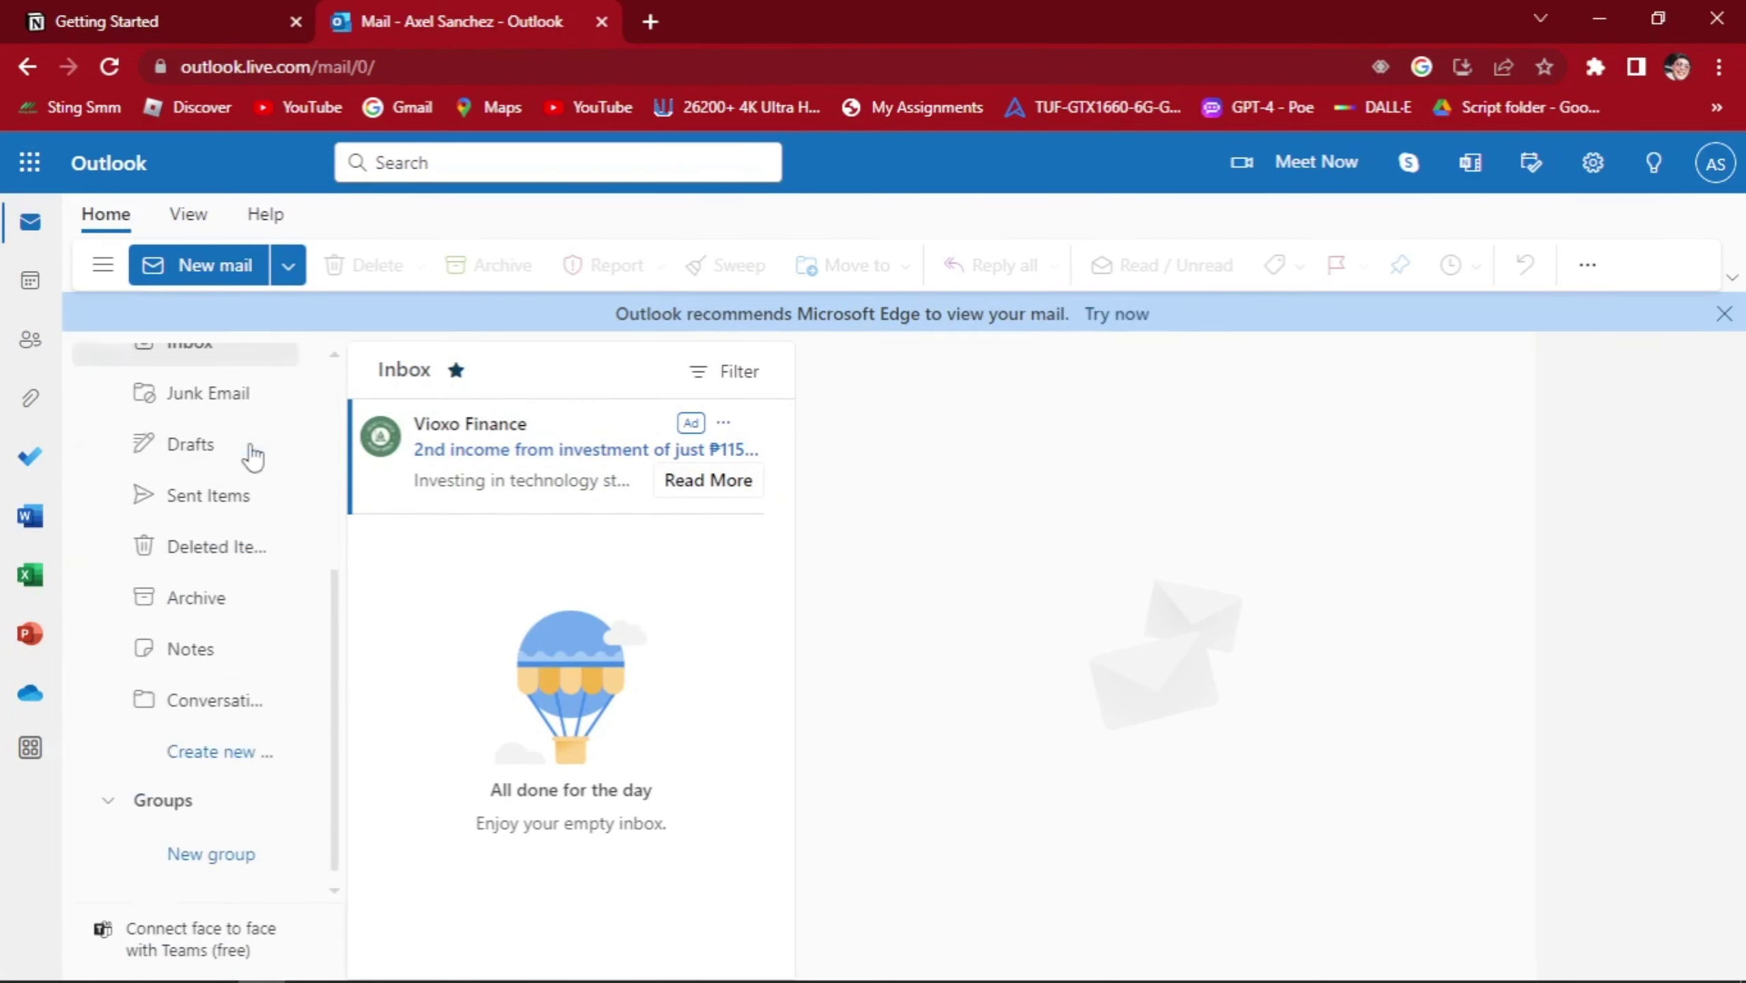
pyautogui.scroll(3, 252, 456)
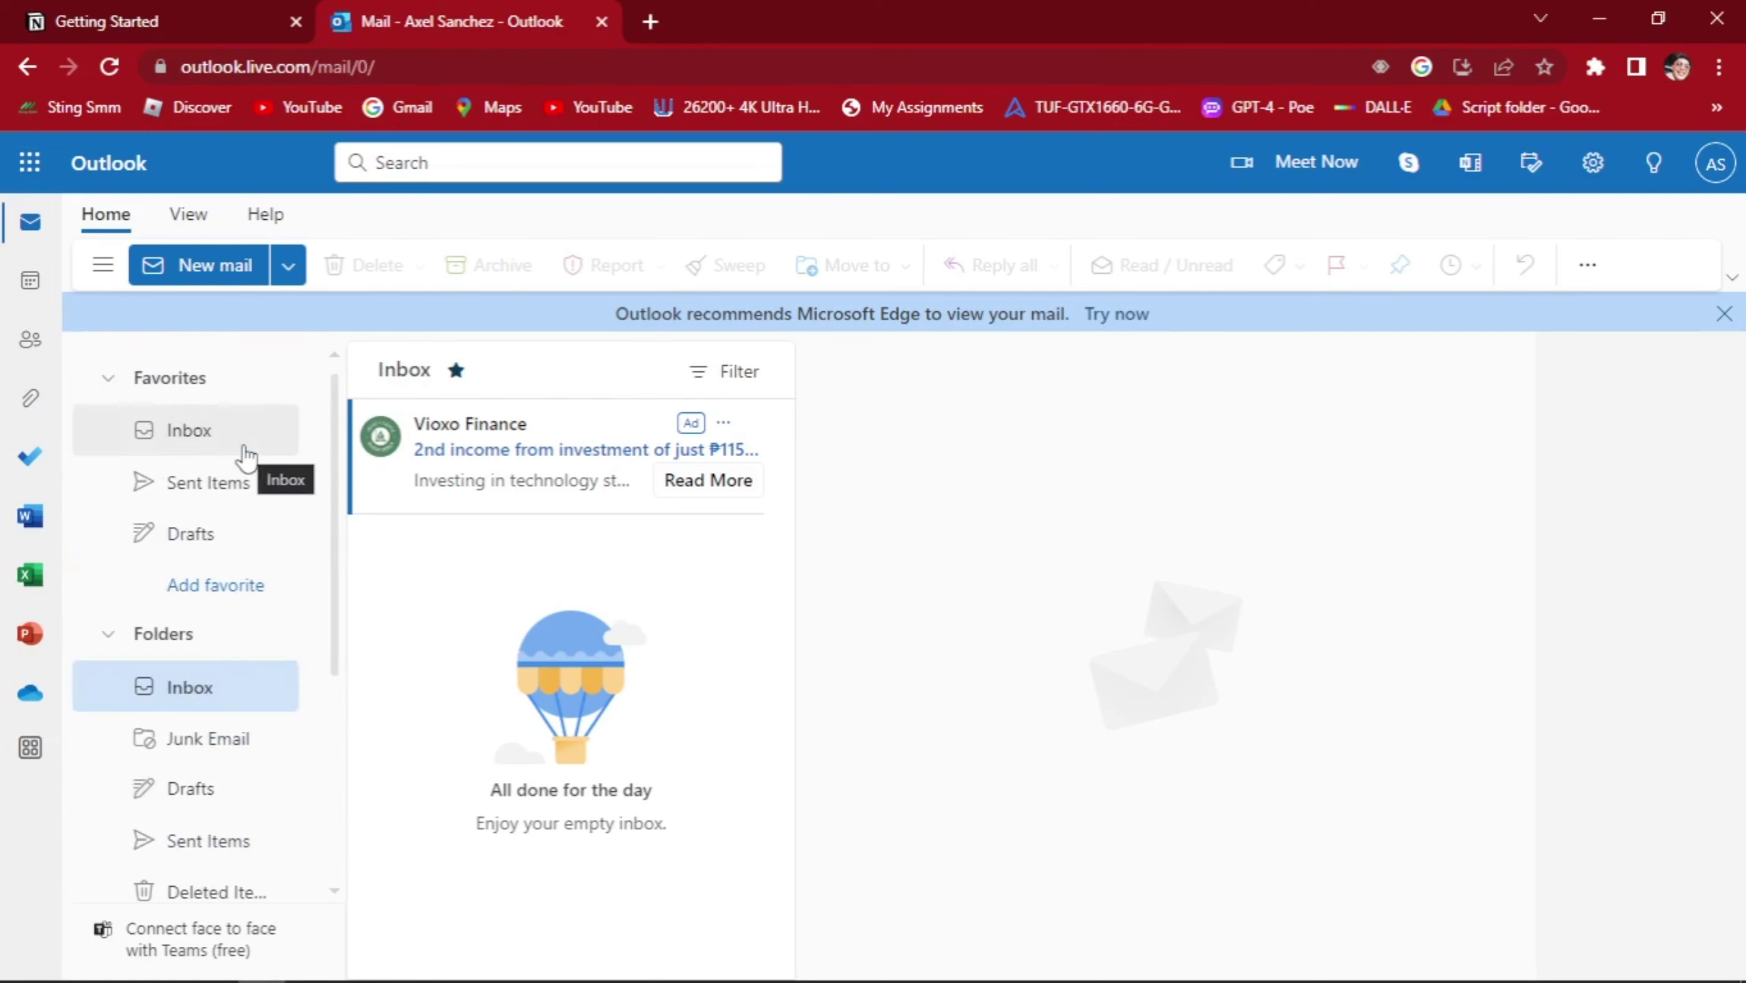
# - Switch back to the Notion Getting Started tab
pyautogui.click(219, 19)
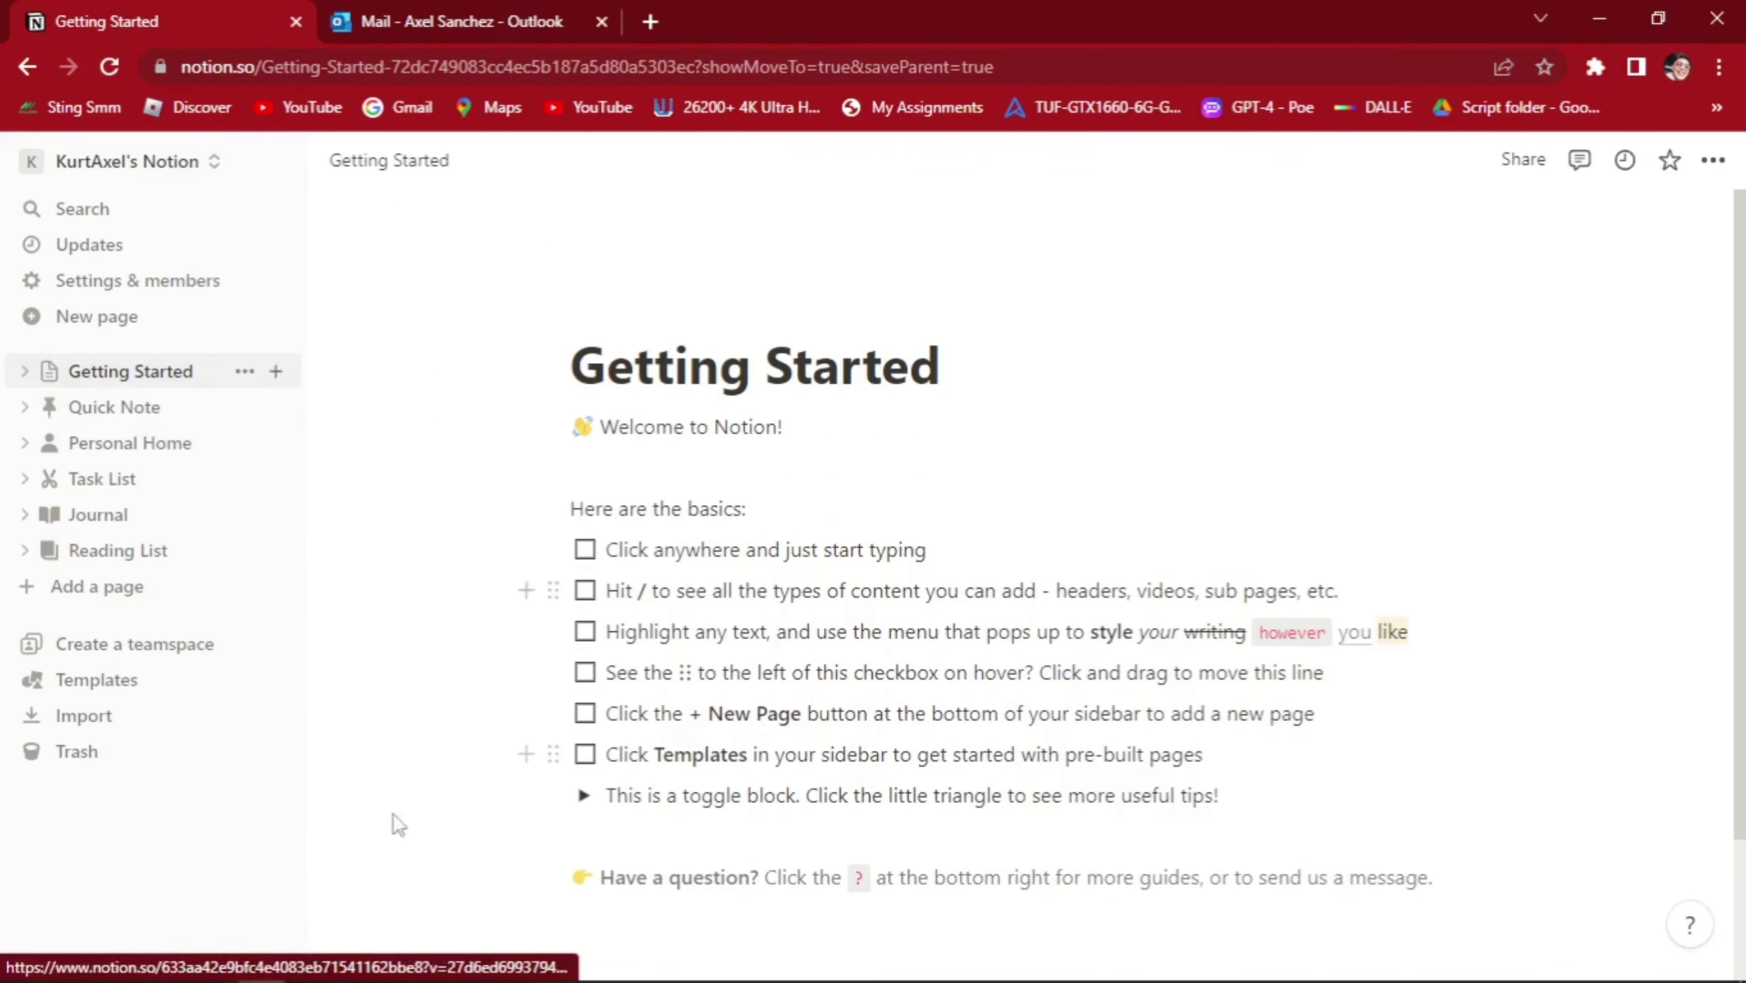
# - Open a new tab and try loading the typed automate.io address
pyautogui.click(431, 5)
pyautogui.click(224, 3)
pyautogui.click(395, 8)
pyautogui.click(644, 24)
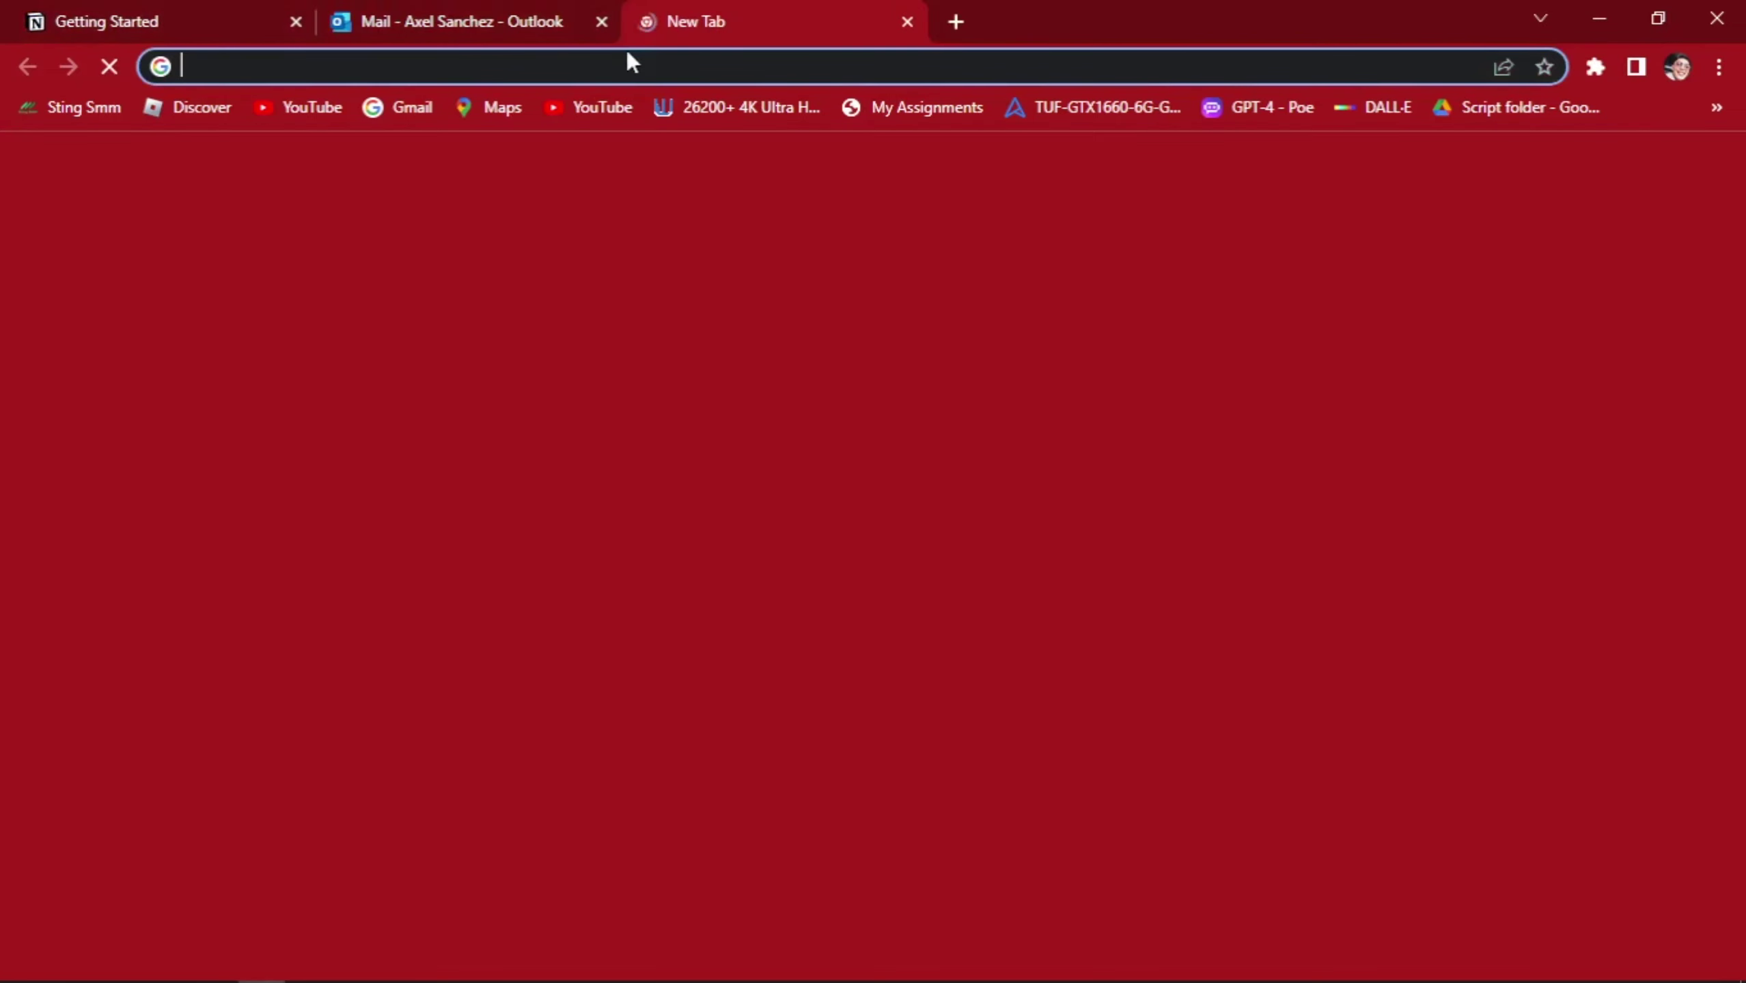
pyautogui.write('au')
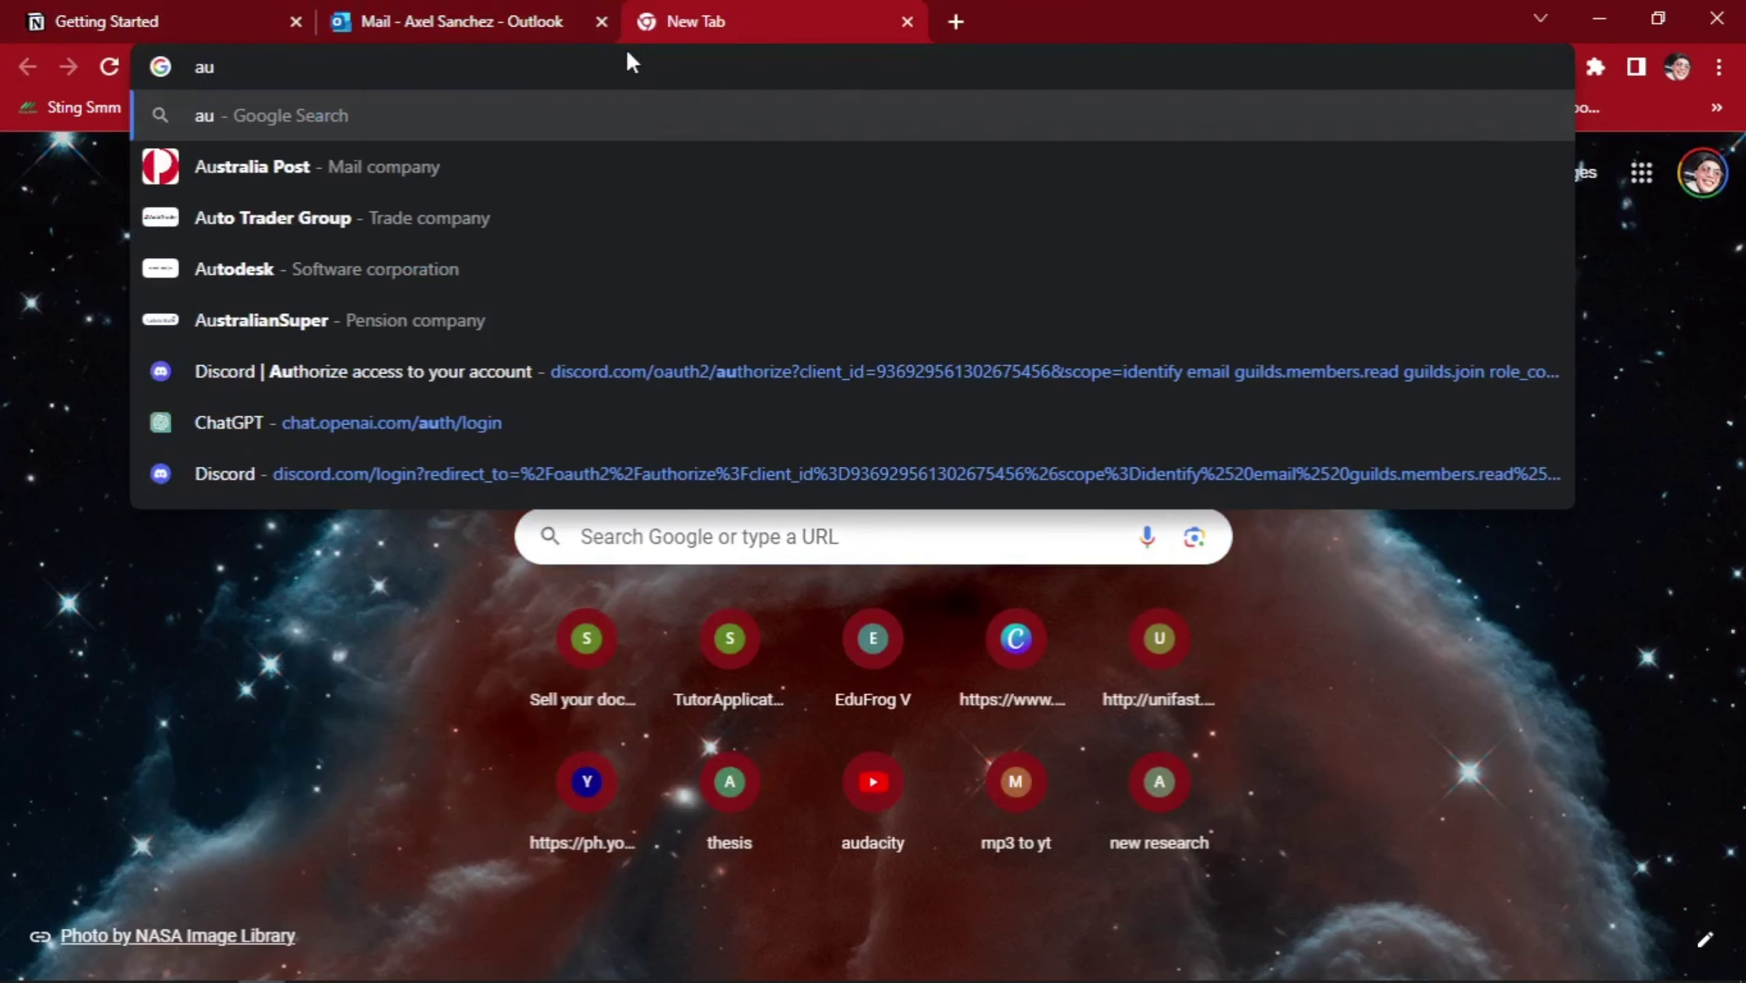
pyautogui.write('toa')
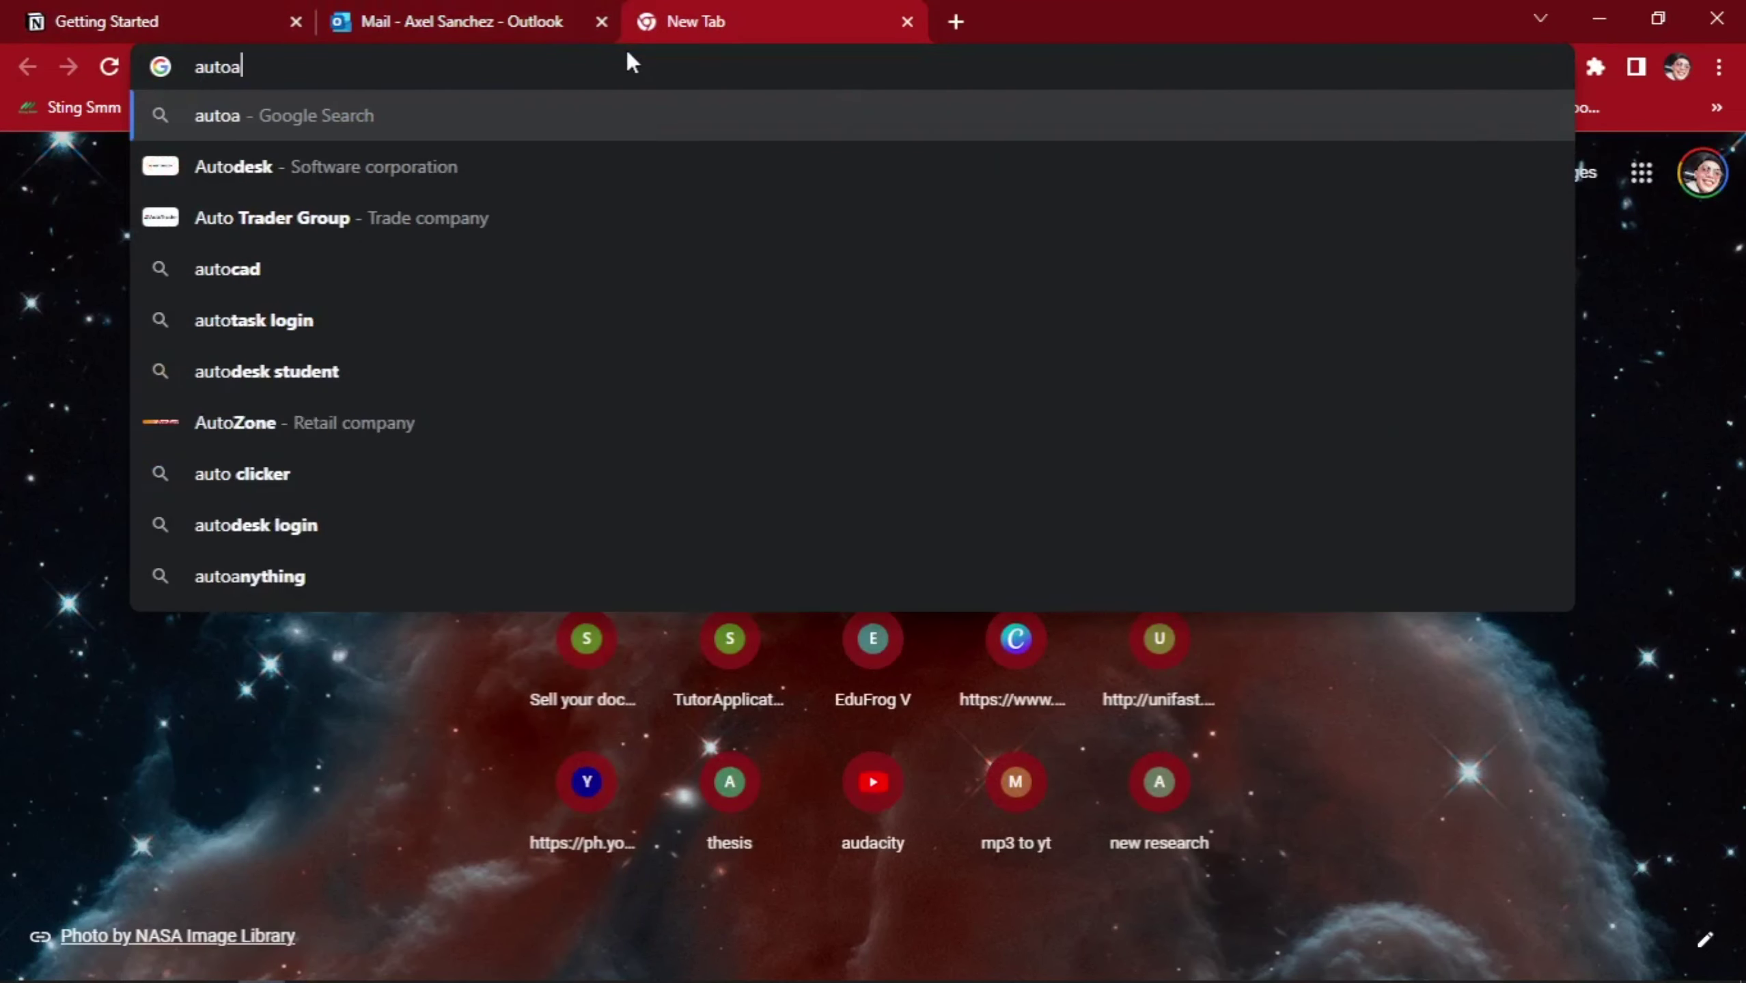
pyautogui.write('ted.')
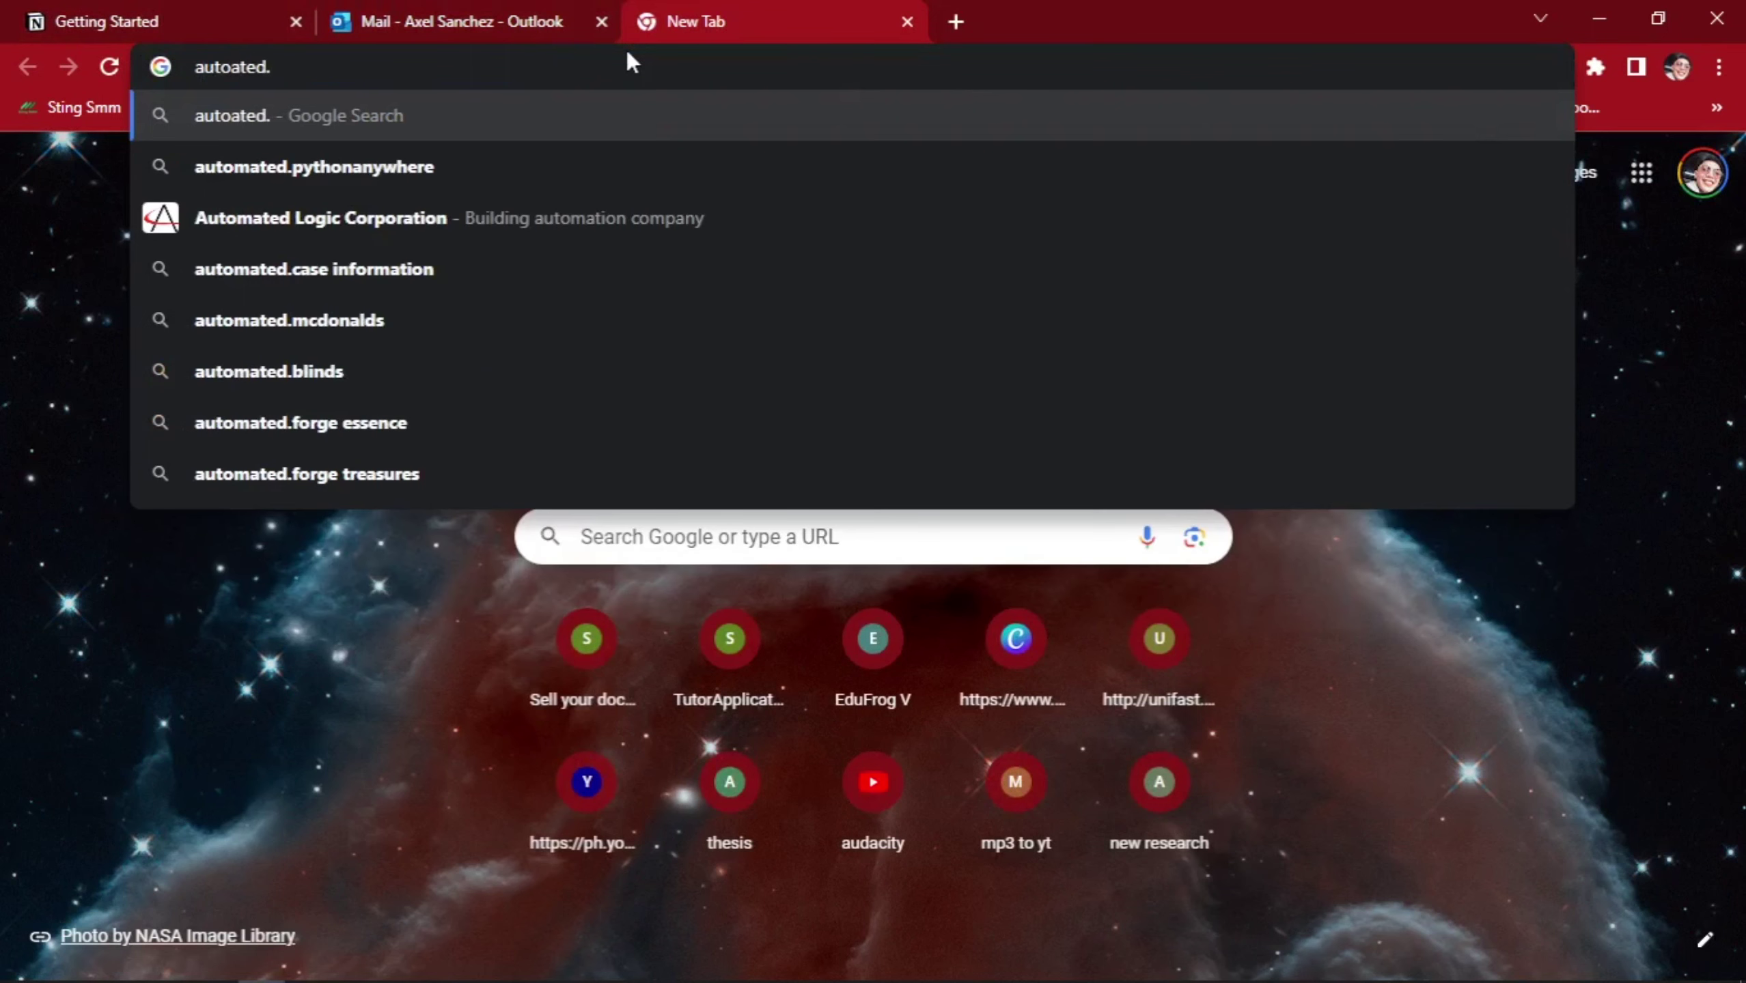
pyautogui.write('op')
pyautogui.press('BackSpace')
pyautogui.press('BackSpace')
pyautogui.write('io')
pyautogui.press('Return')
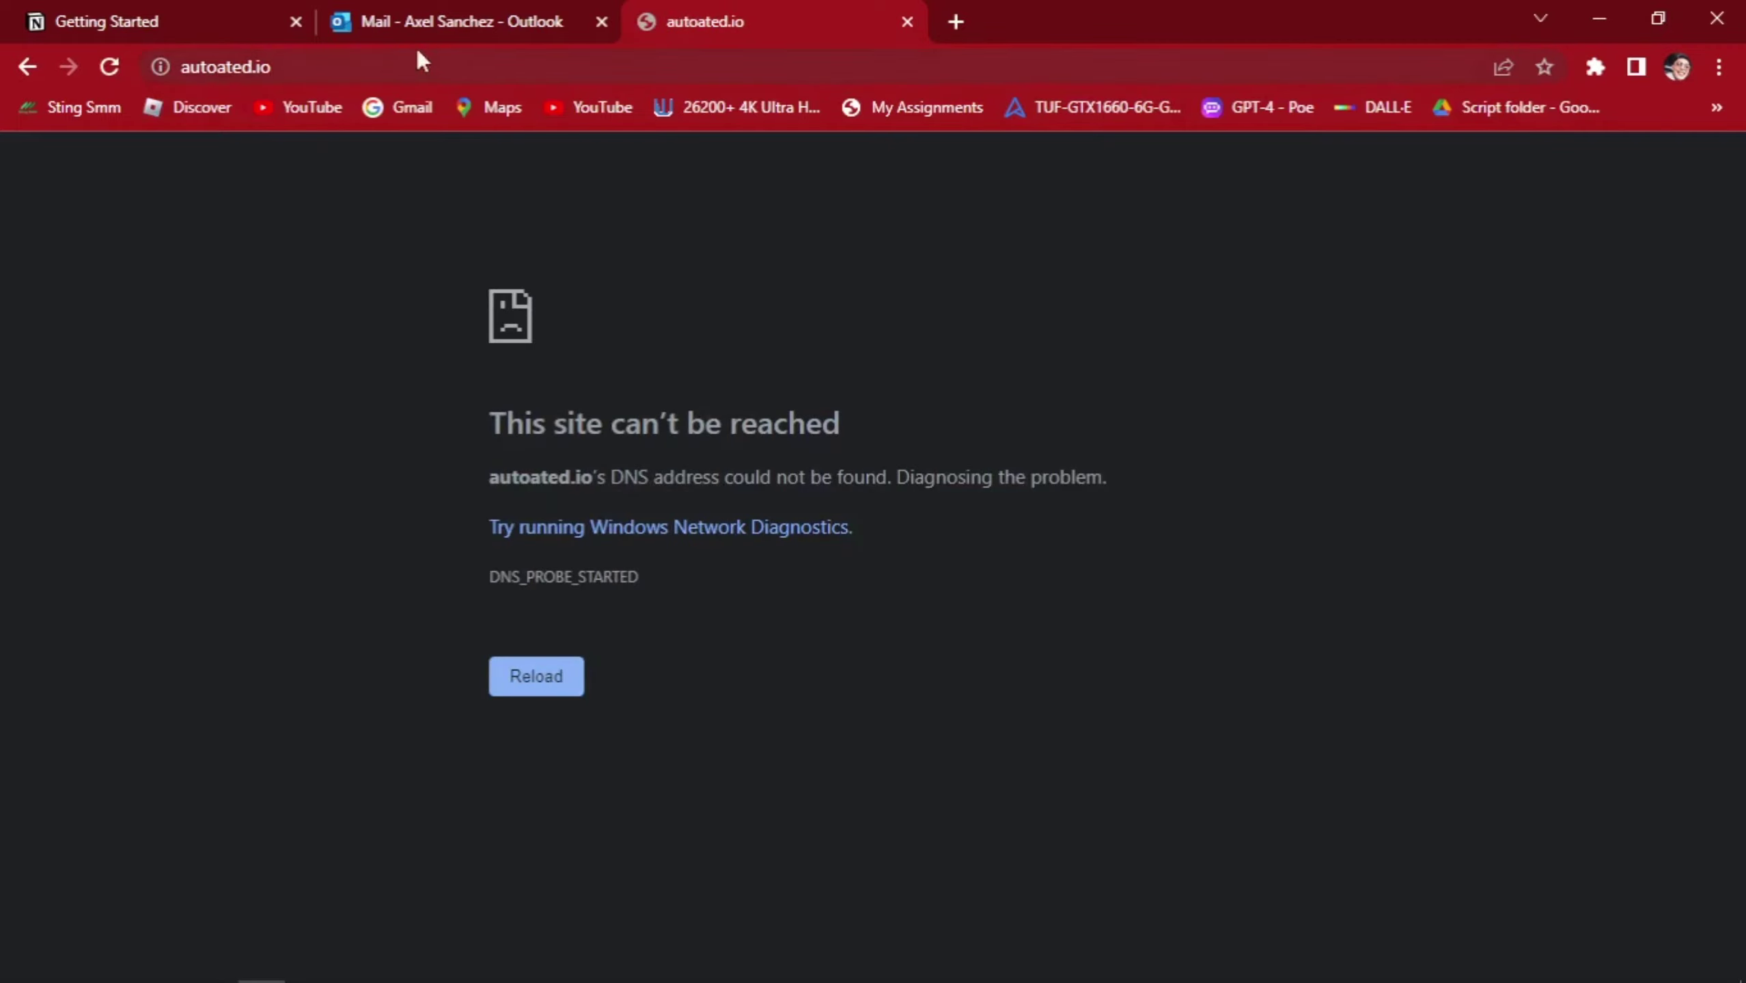
# - Correct the misspelled address, then search Google for automate.io instead
pyautogui.click(222, 71)
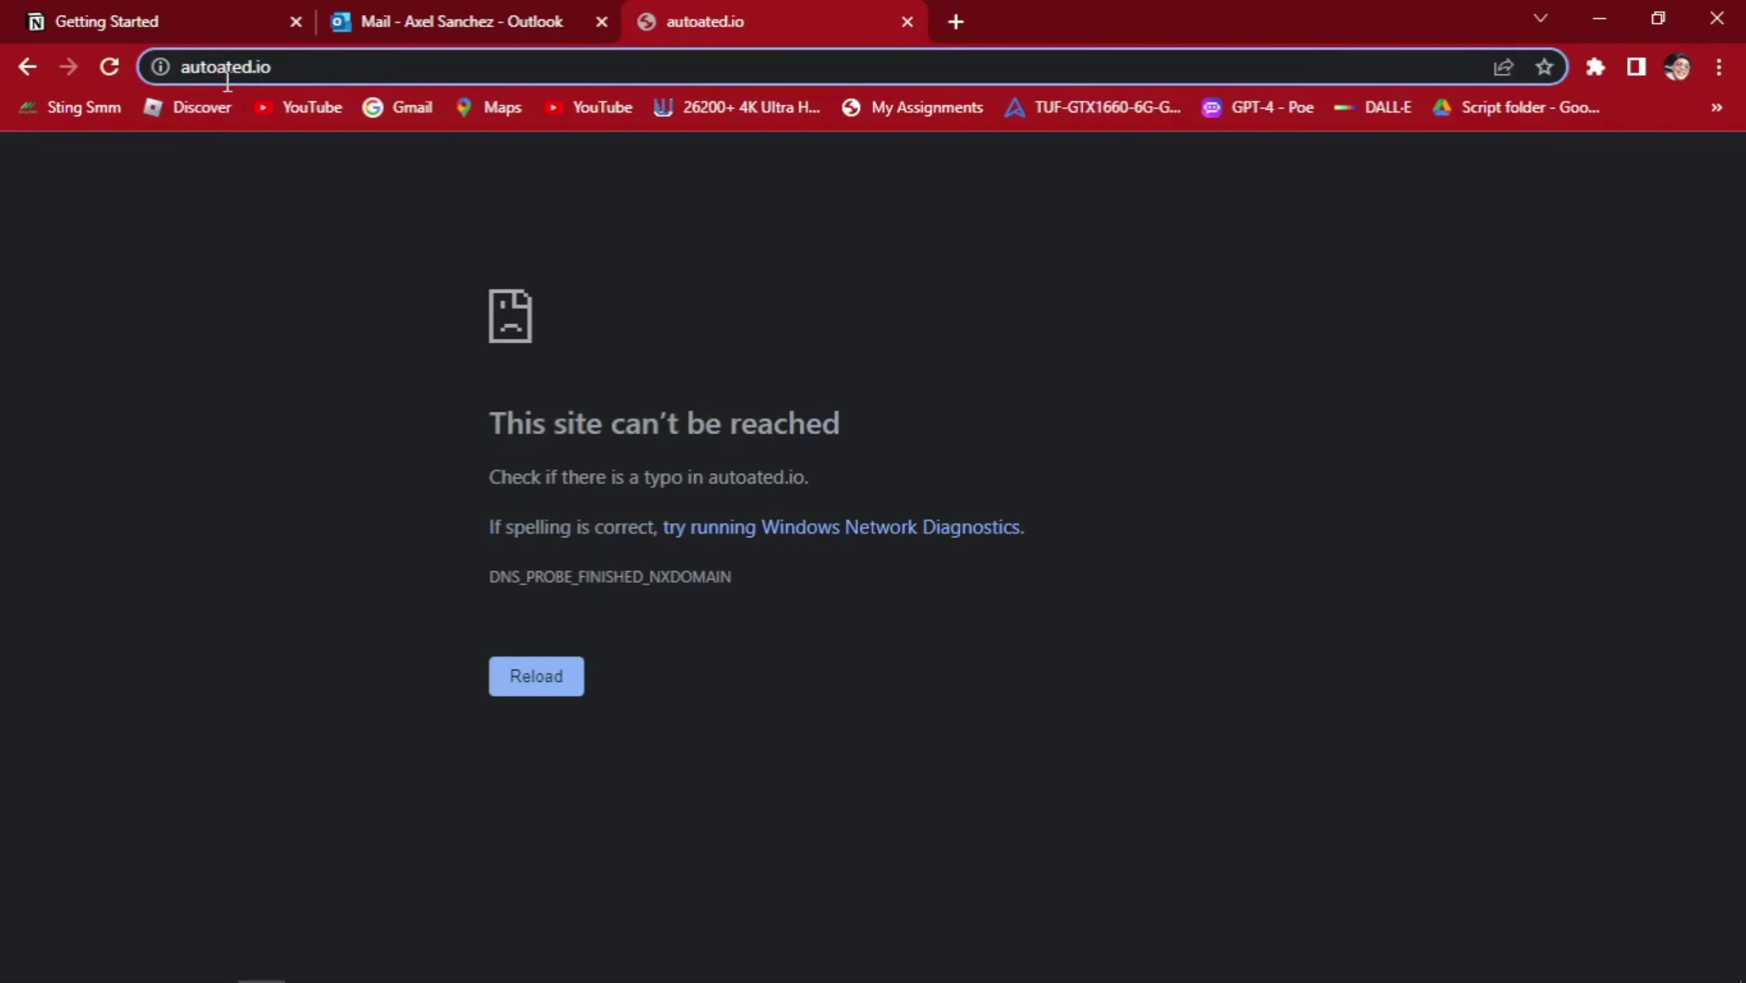
pyautogui.write('m')
pyautogui.press('Return')
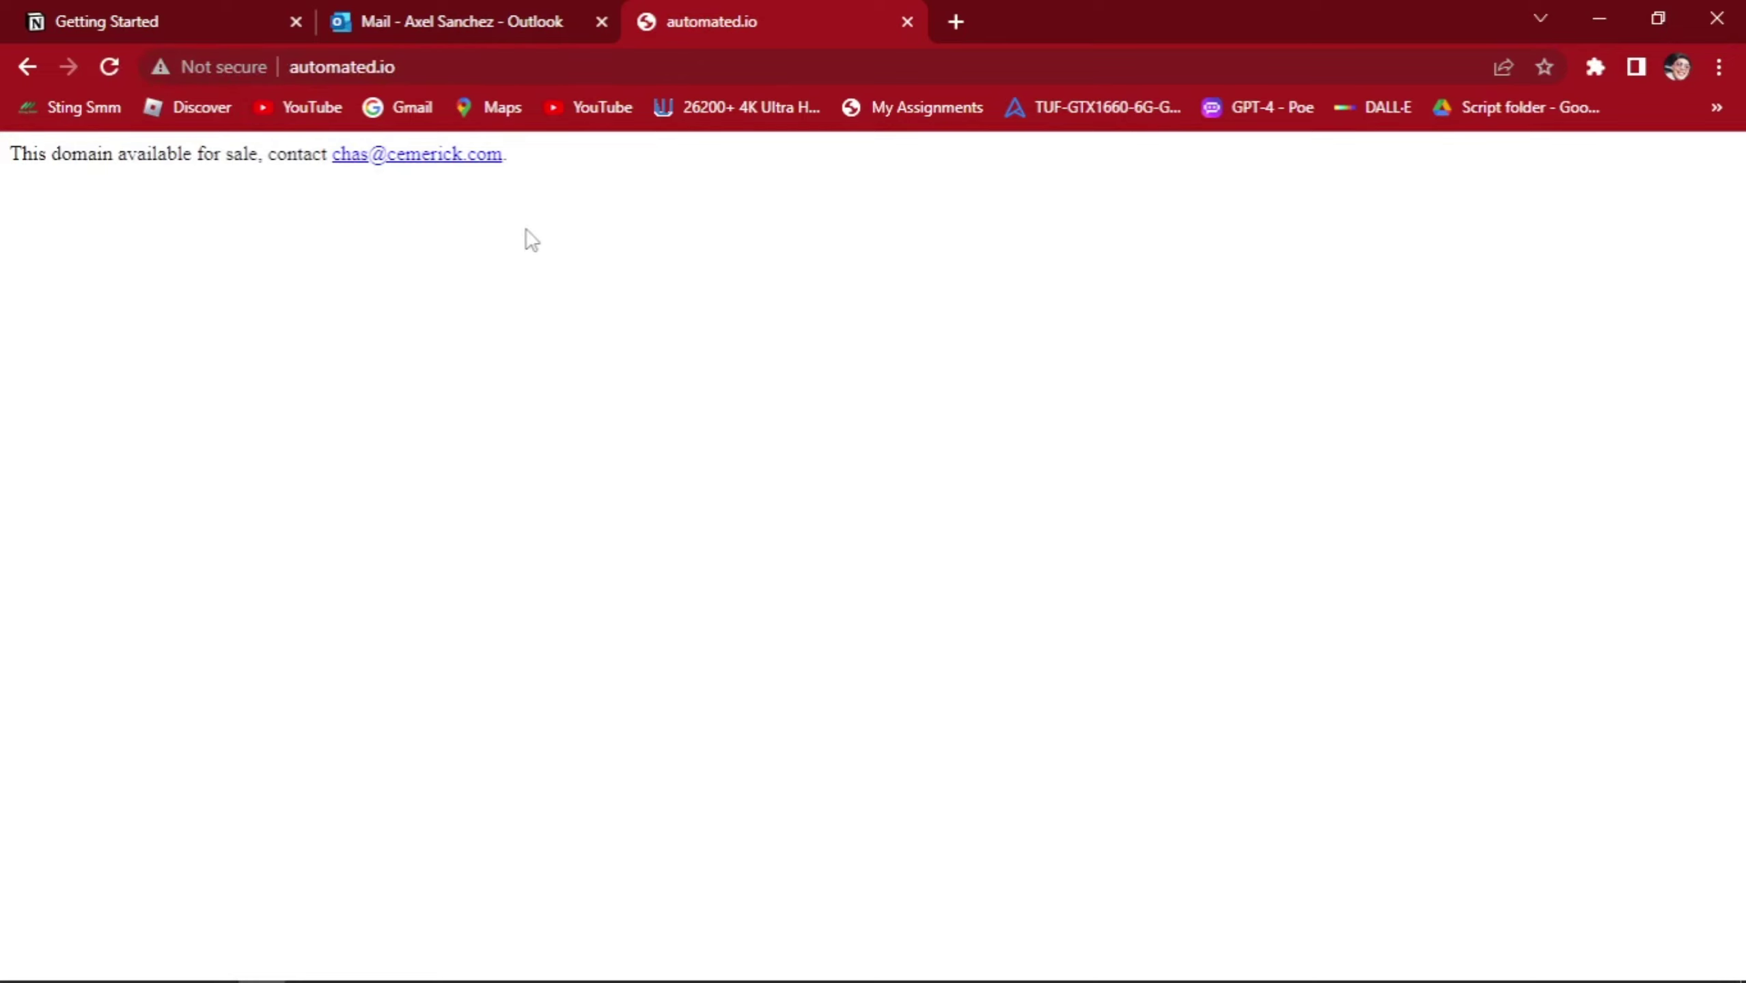
pyautogui.hotkey('alt', 'Left')
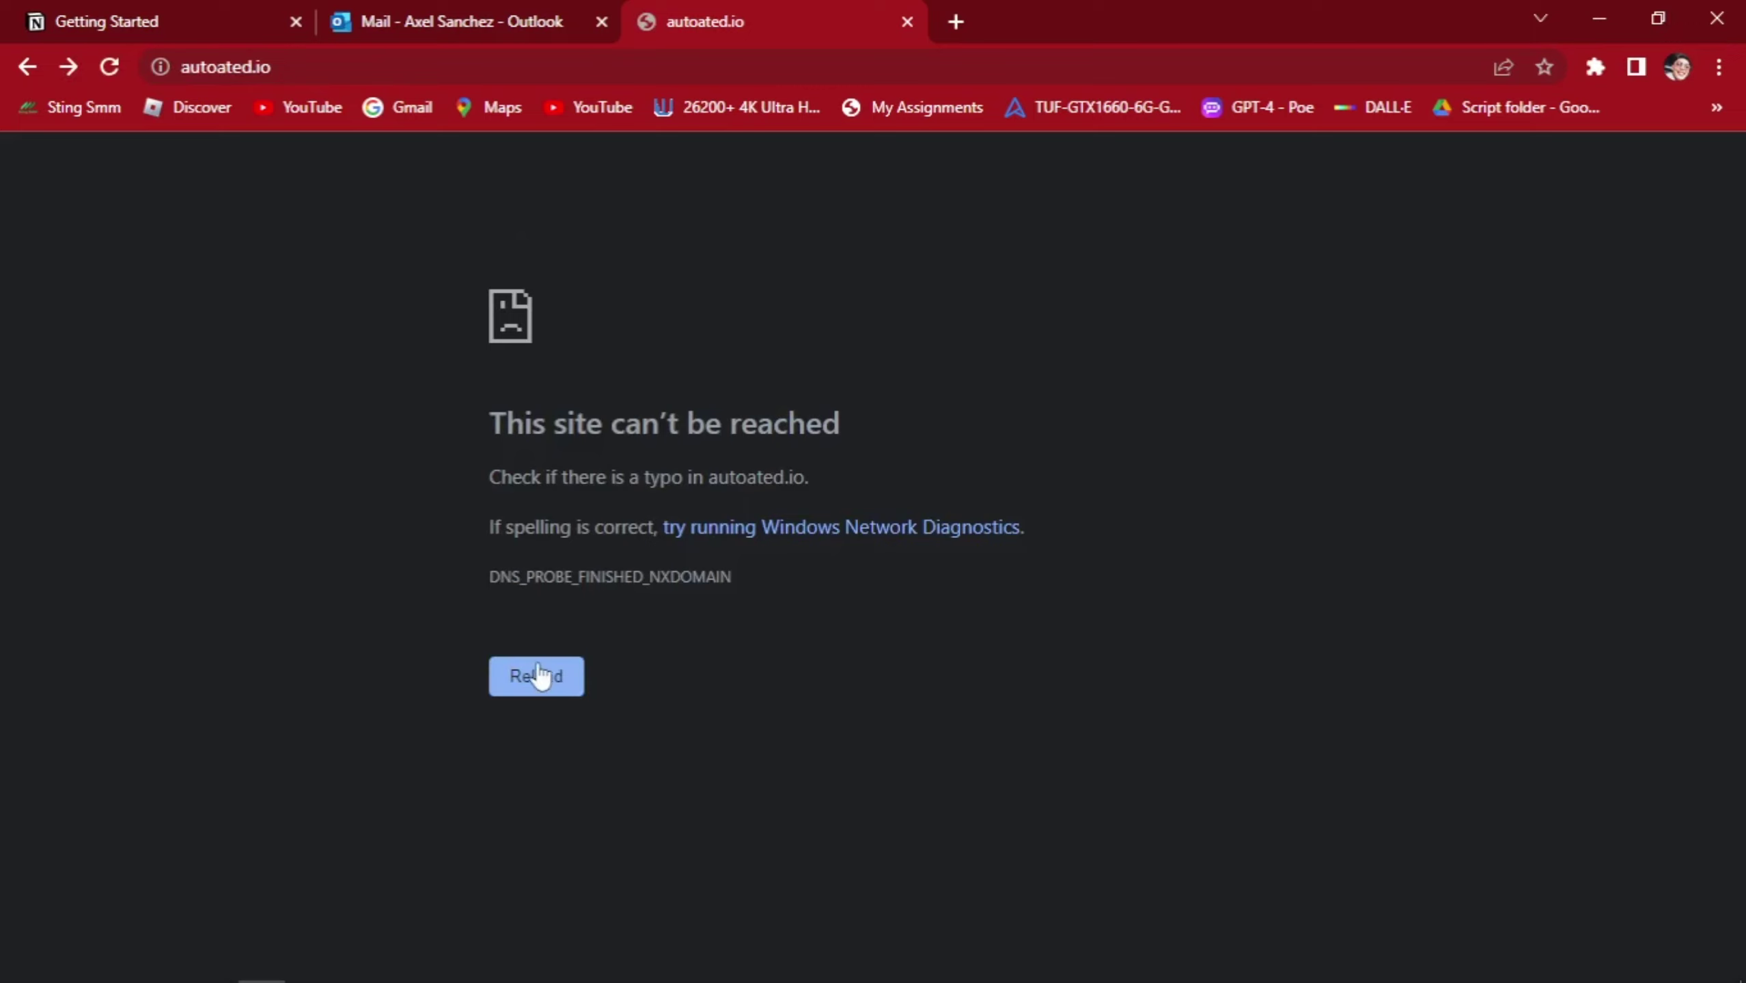
pyautogui.click(536, 676)
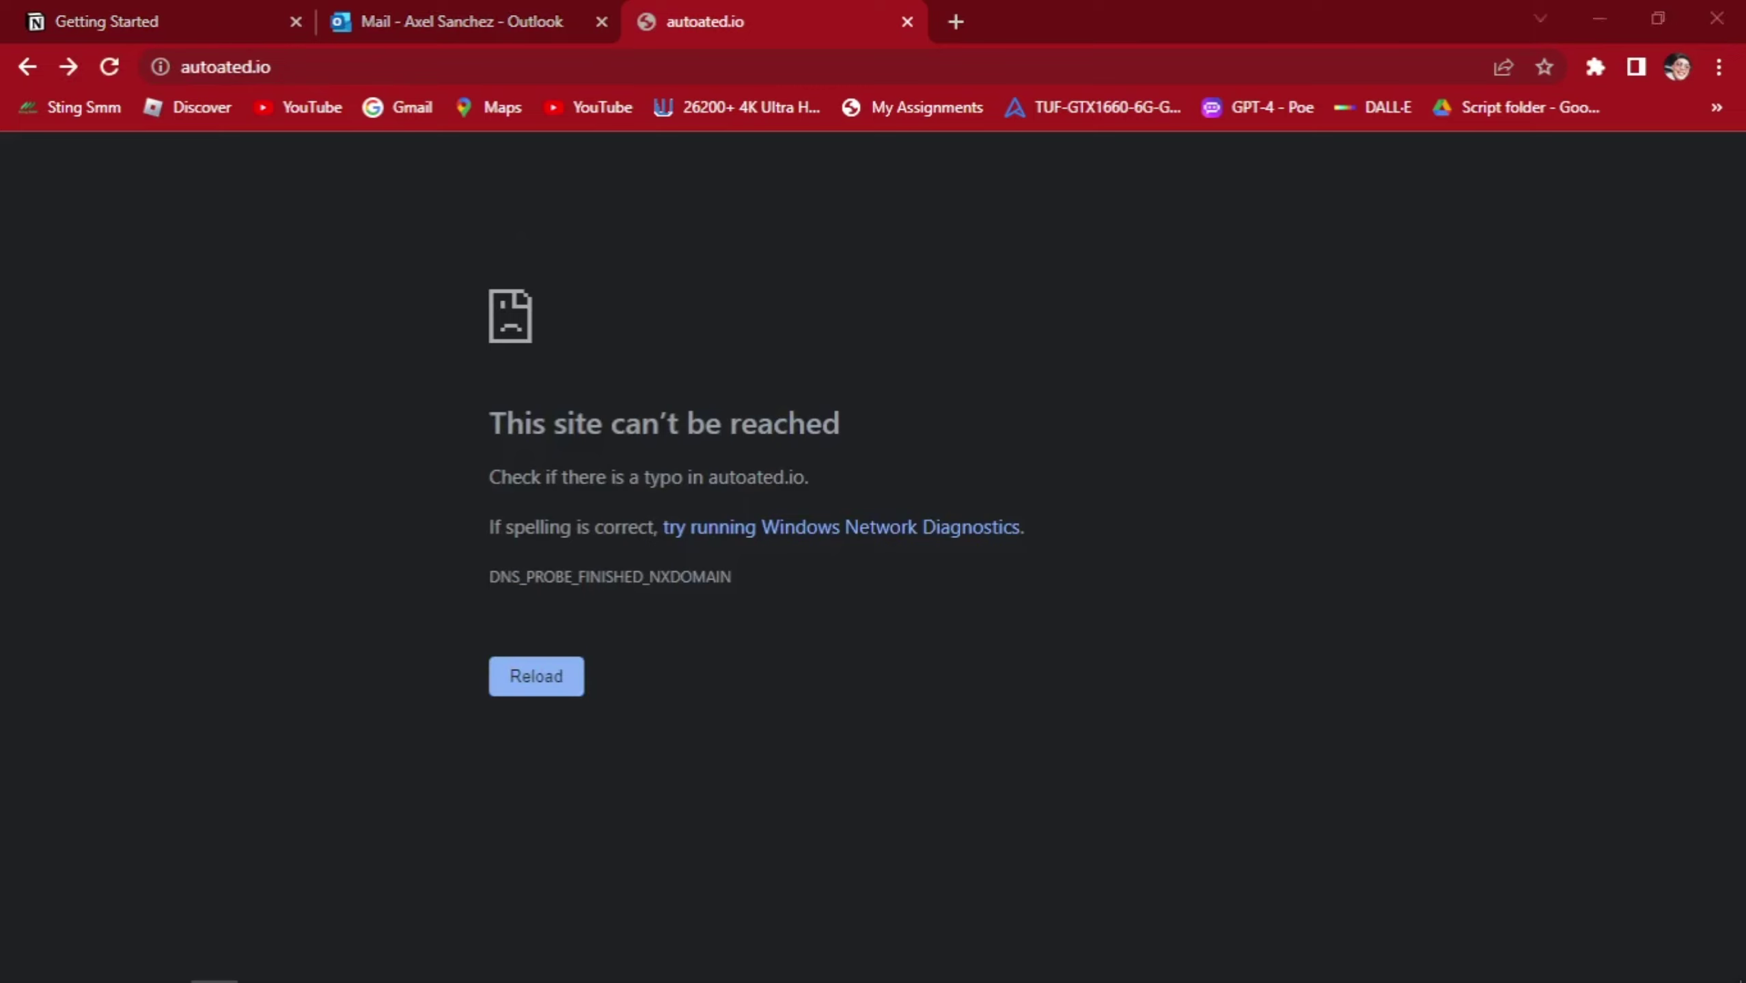
pyautogui.click(387, 65)
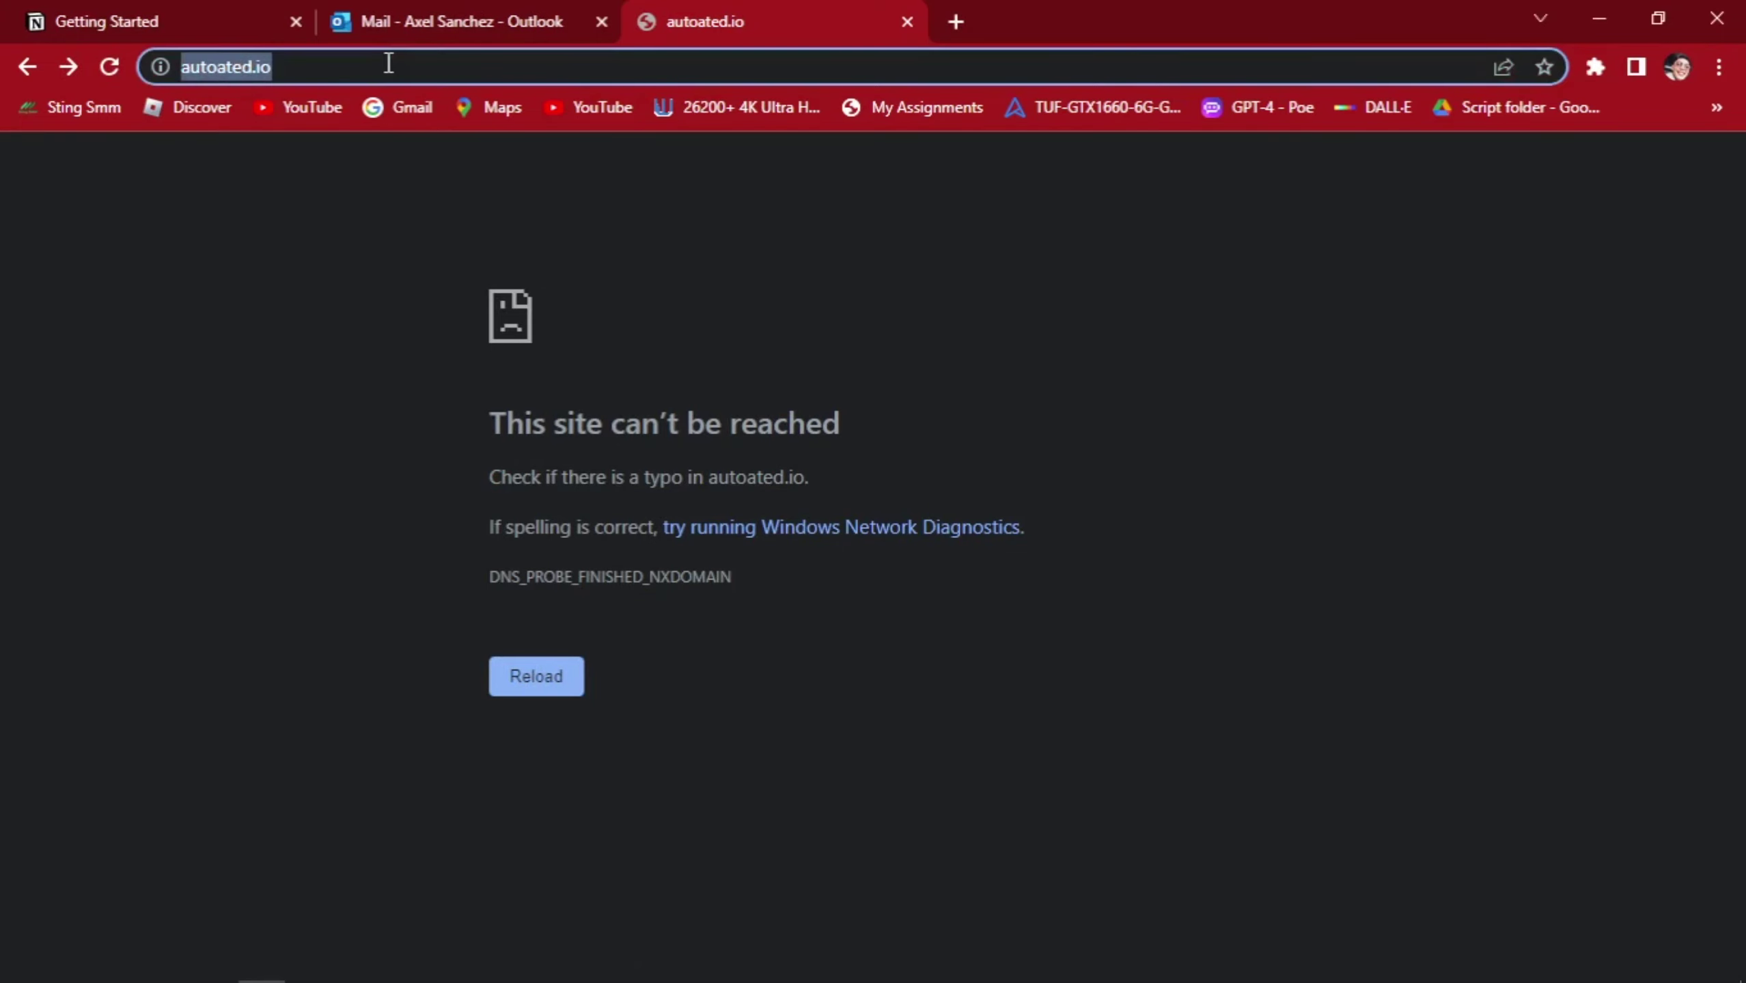
pyautogui.write('automate,')
pyautogui.press('BackSpace')
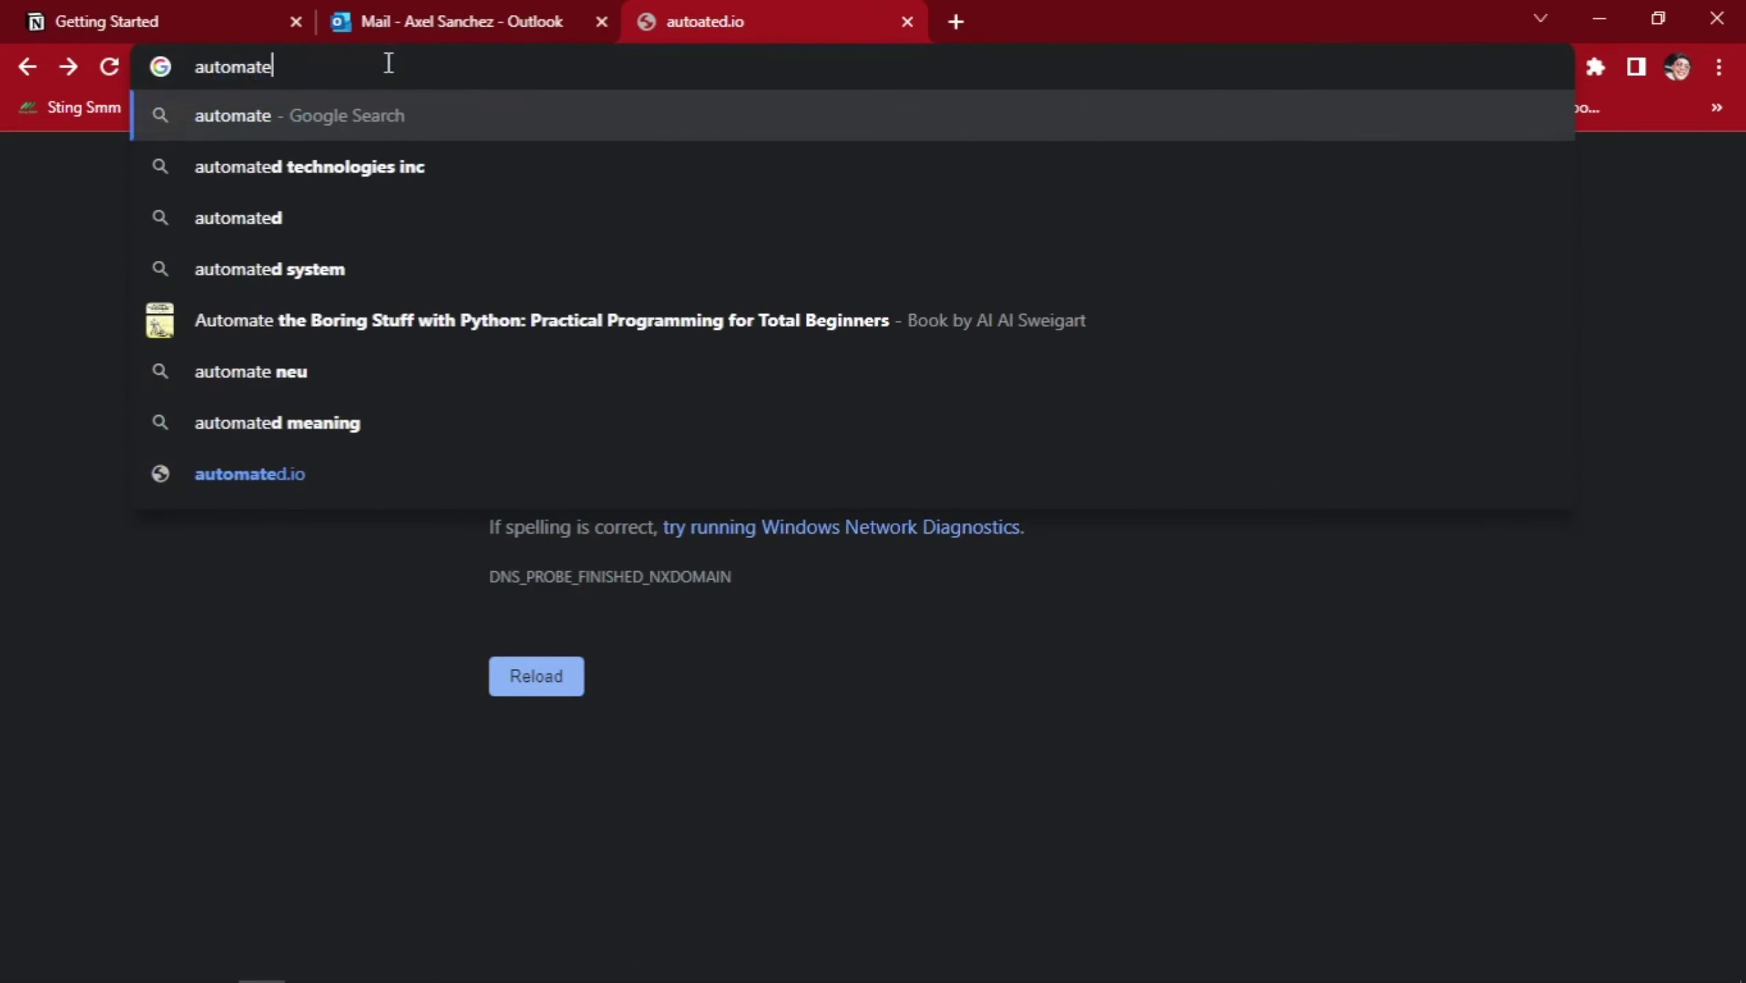
pyautogui.write('.io')
pyautogui.press('Return')
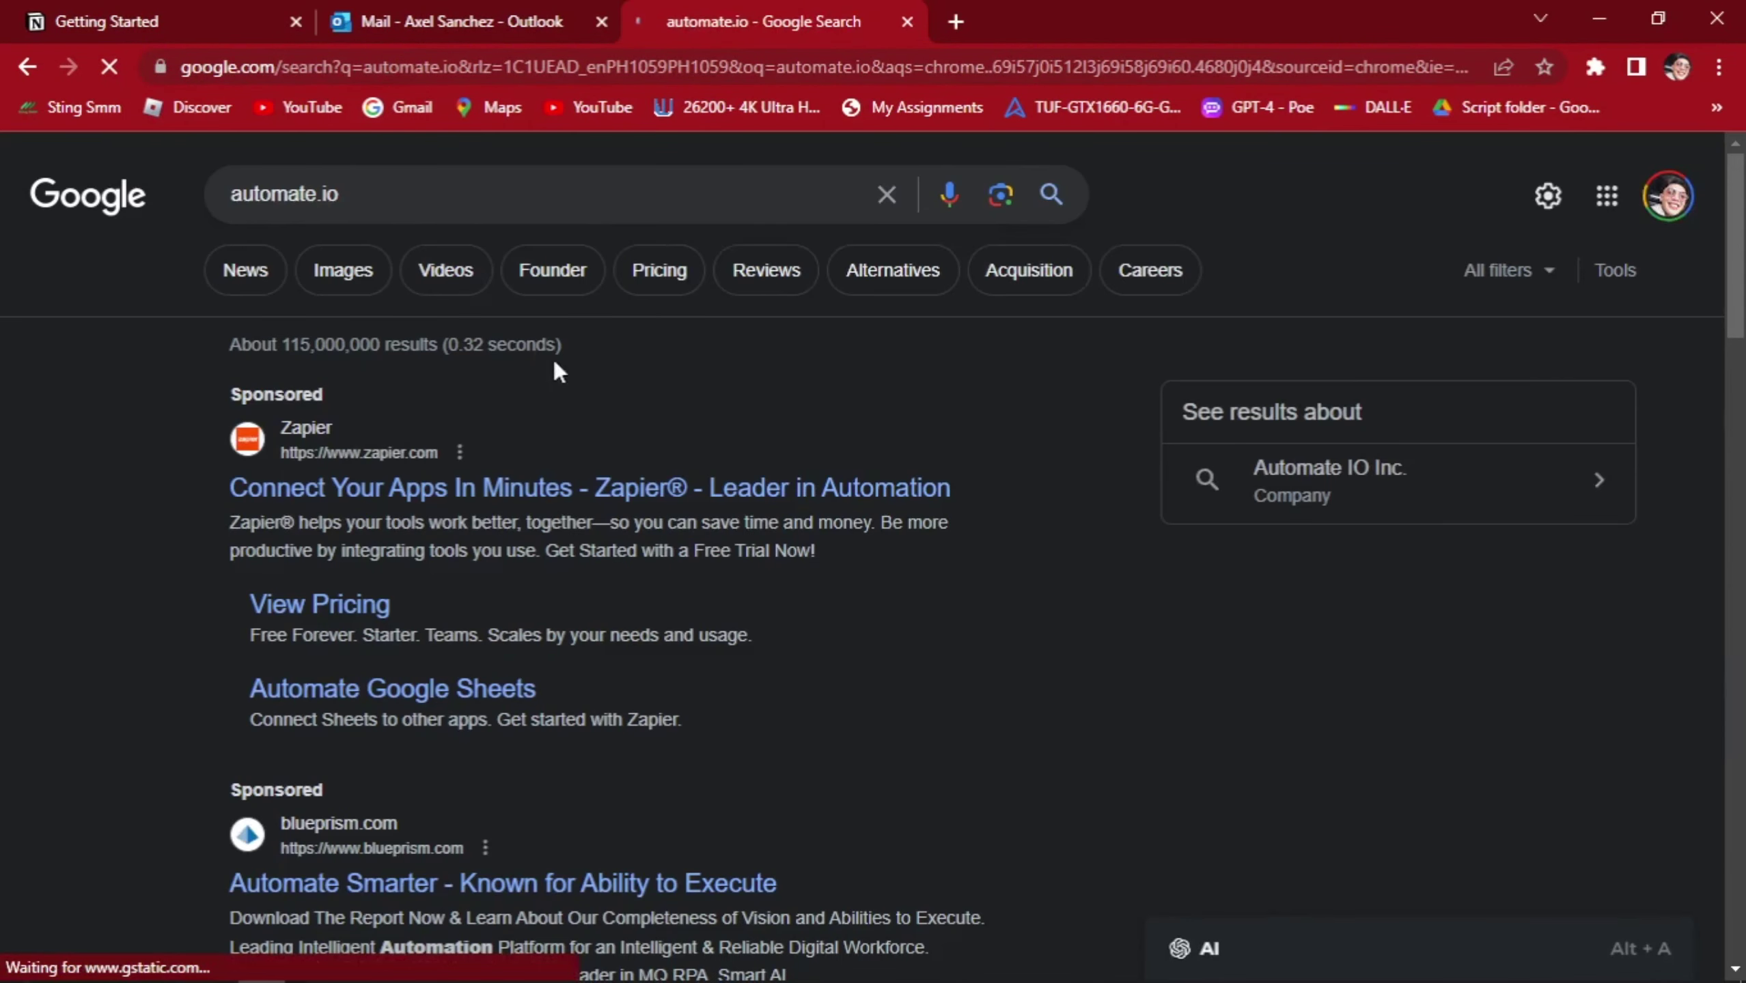
pyautogui.scroll(-2, 491, 224)
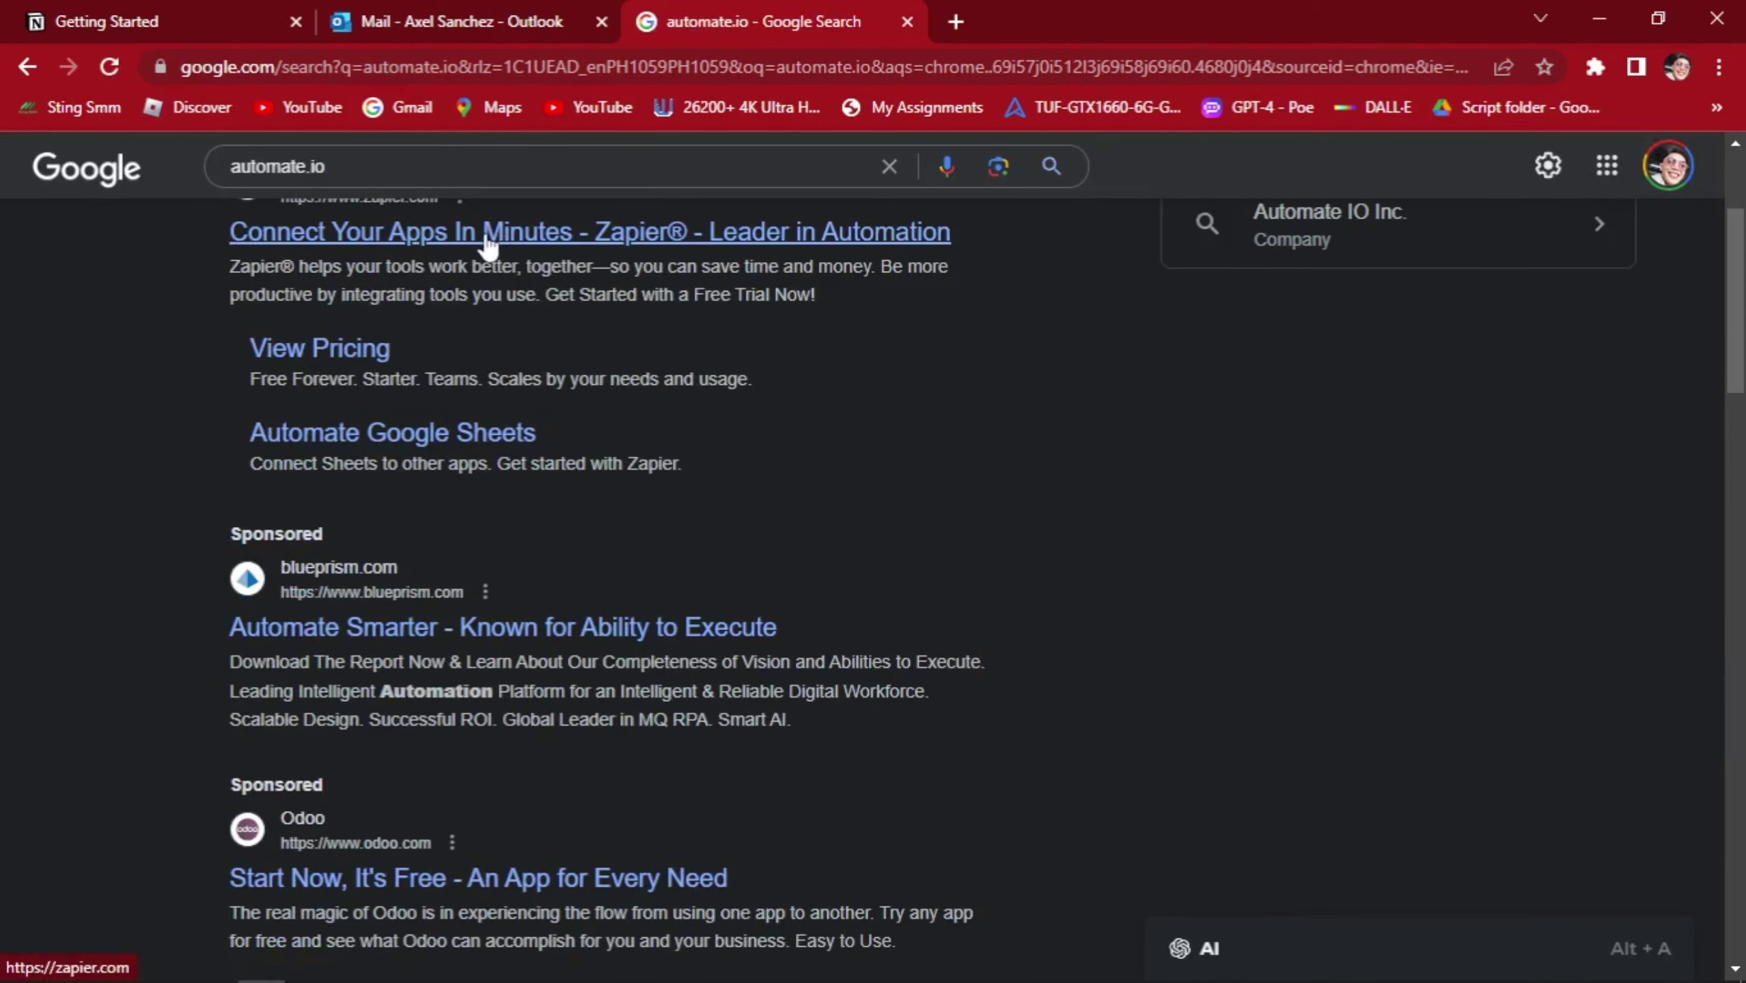
pyautogui.scroll(-1, 485, 245)
pyautogui.scroll(-1, 542, 384)
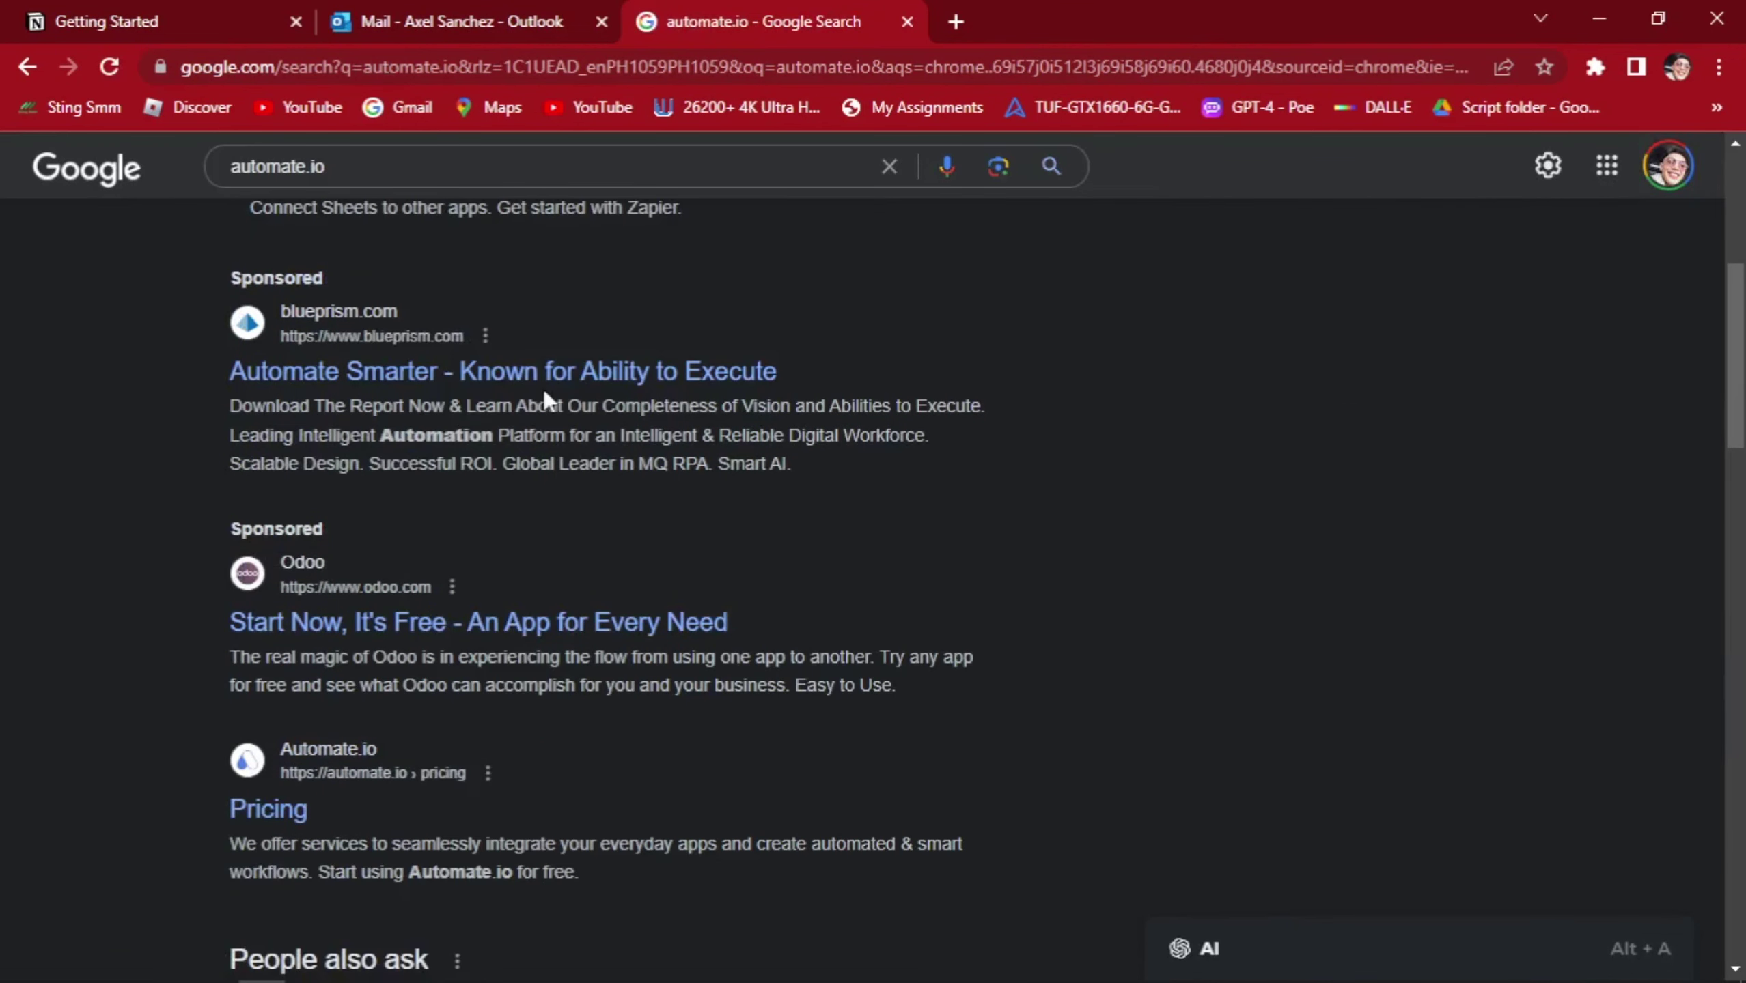
pyautogui.click(348, 746)
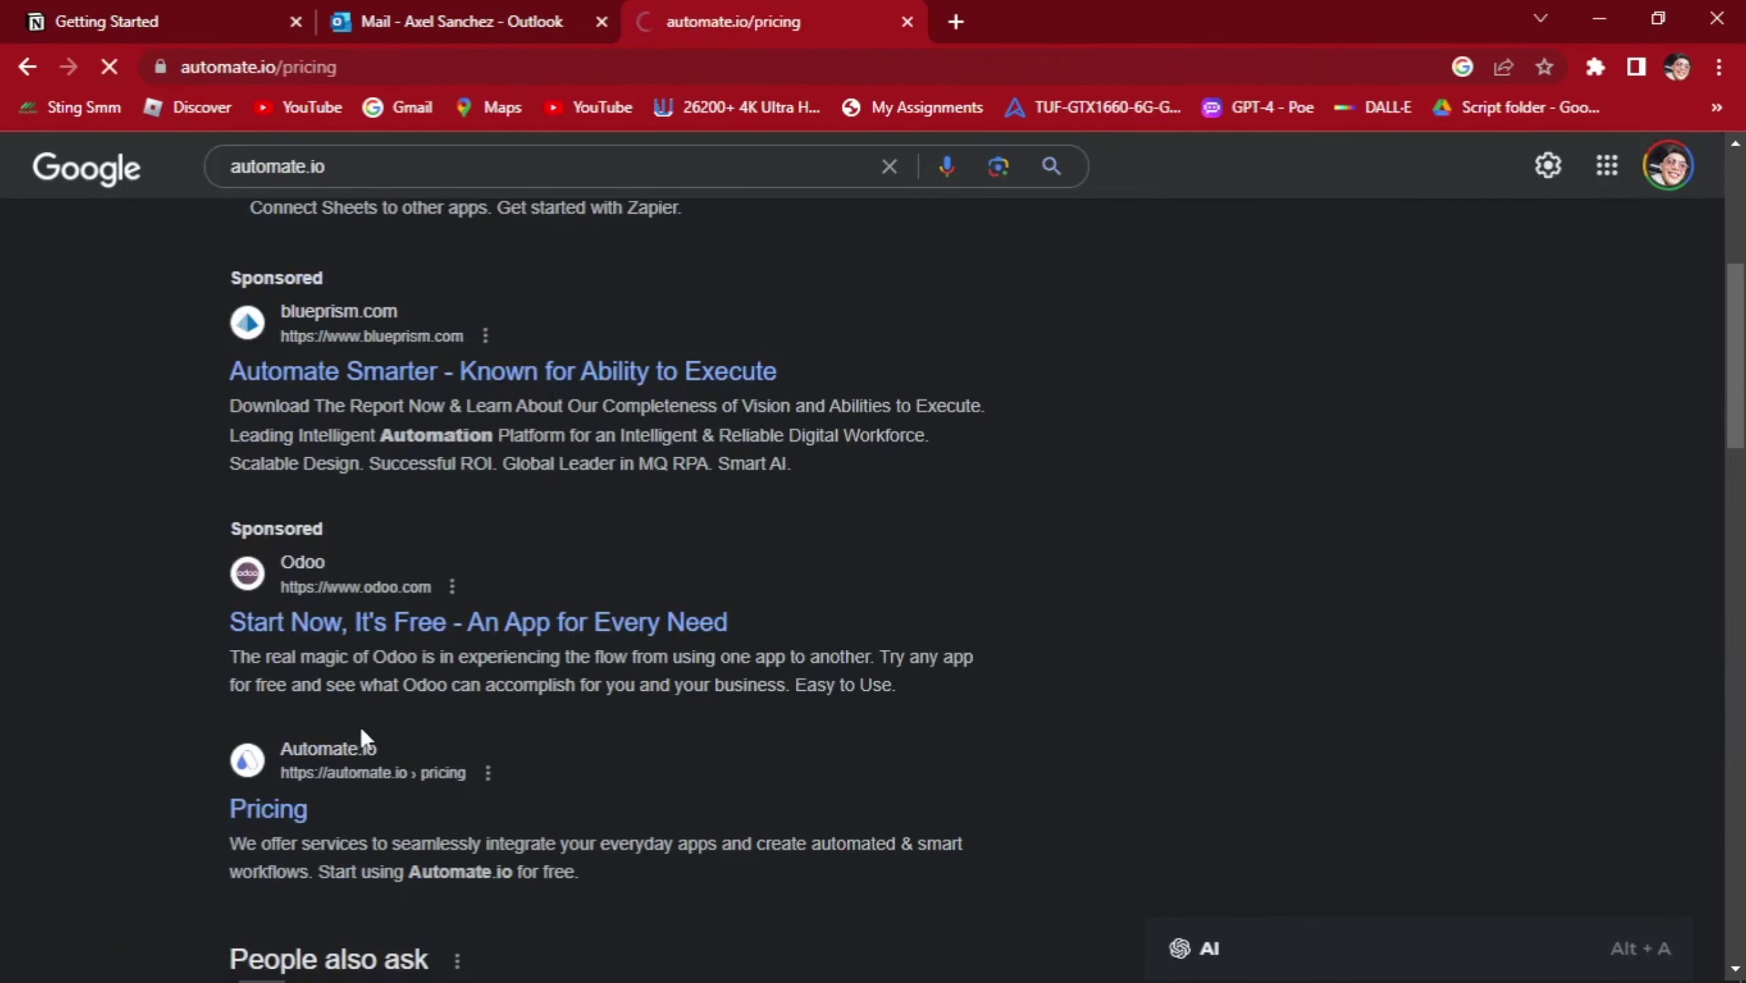
pyautogui.hotkey('alt', 'Left')
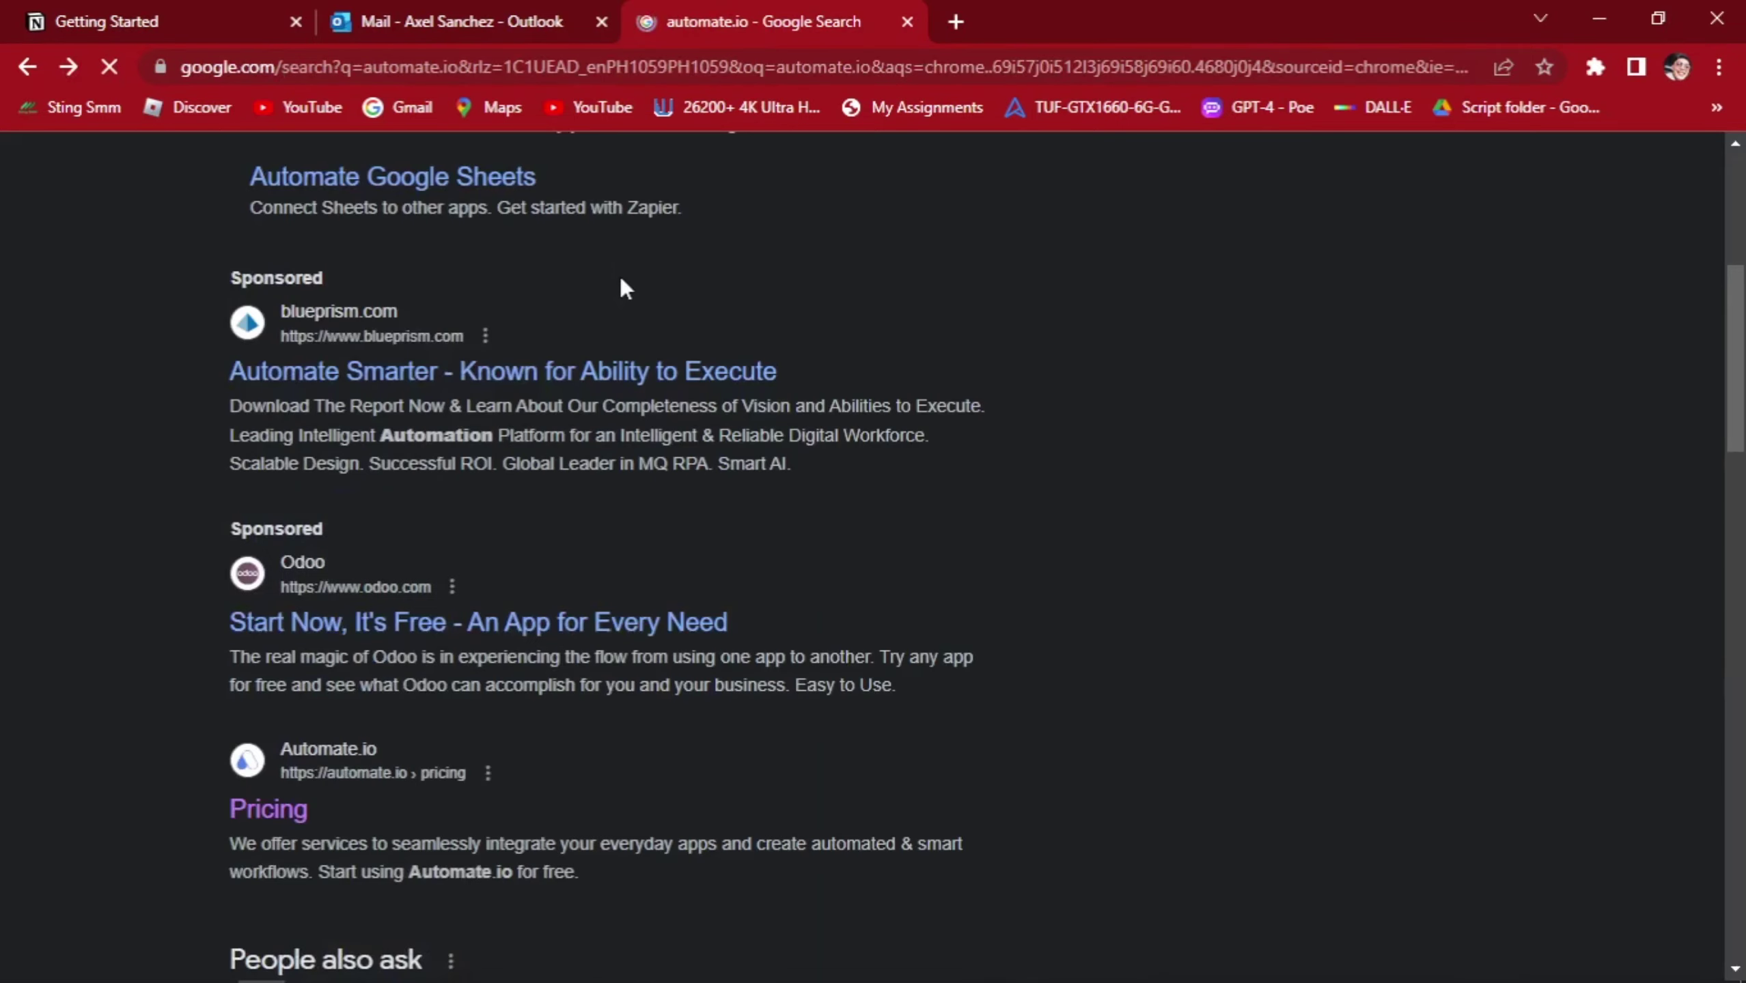
pyautogui.scroll(4, 668, 361)
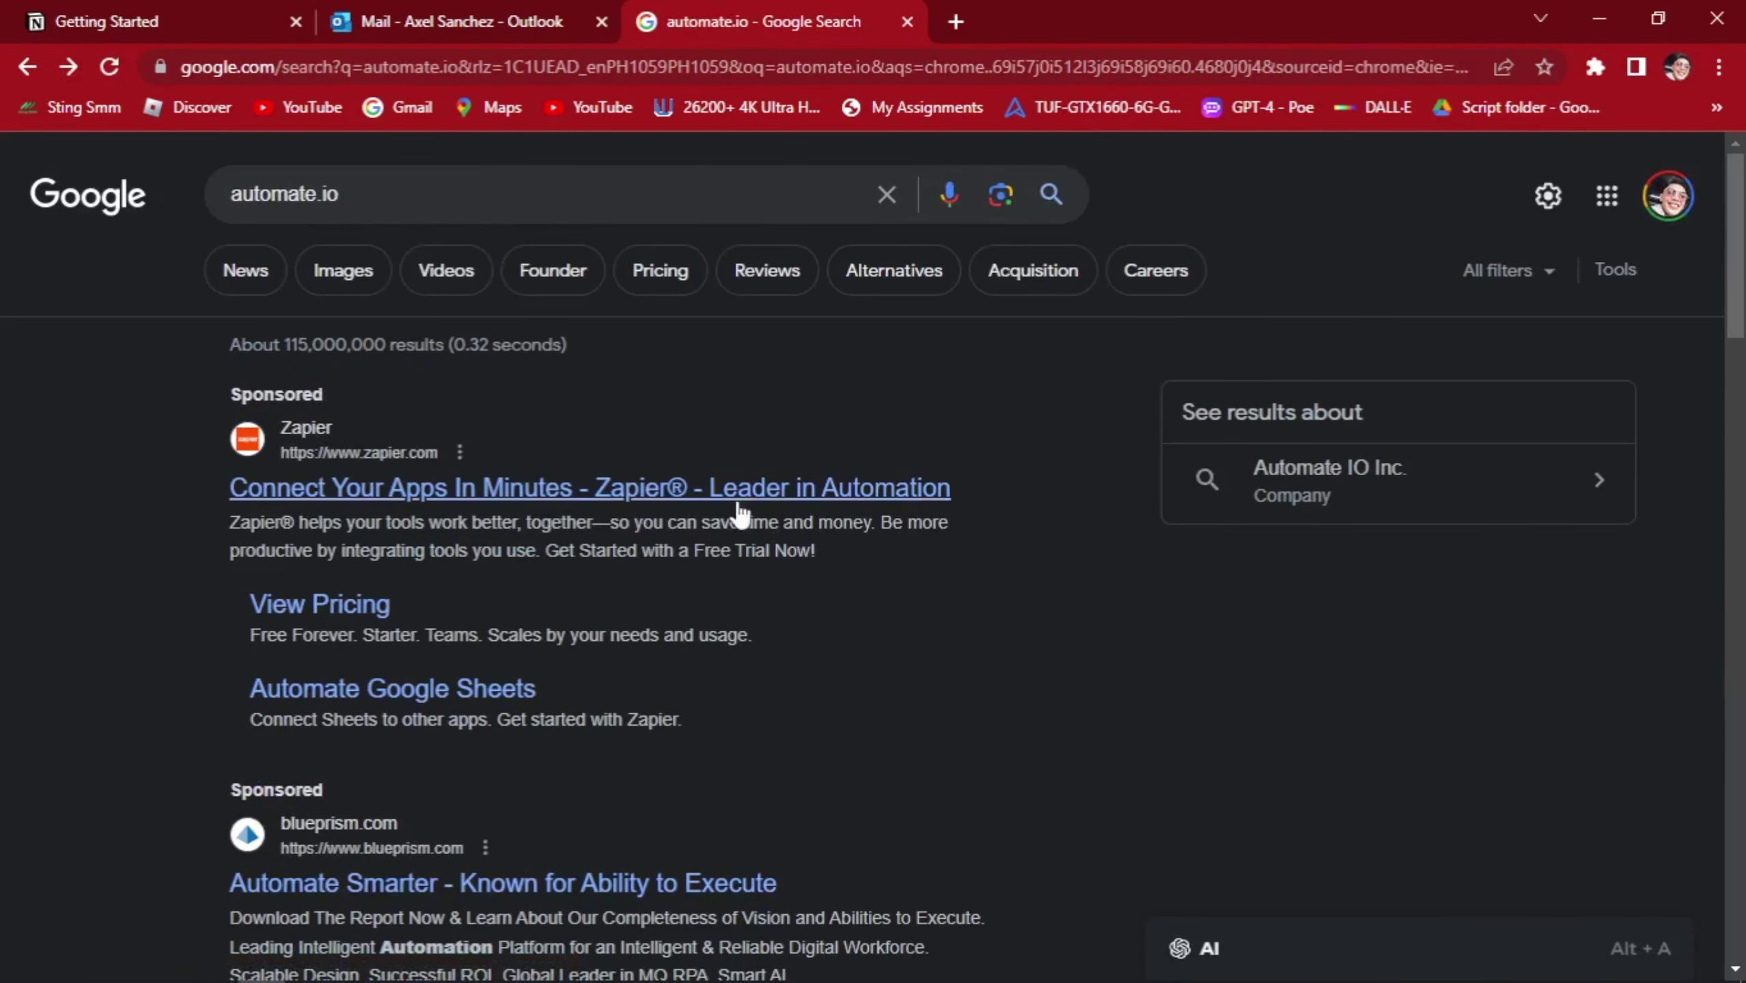
pyautogui.scroll(-2, 930, 500)
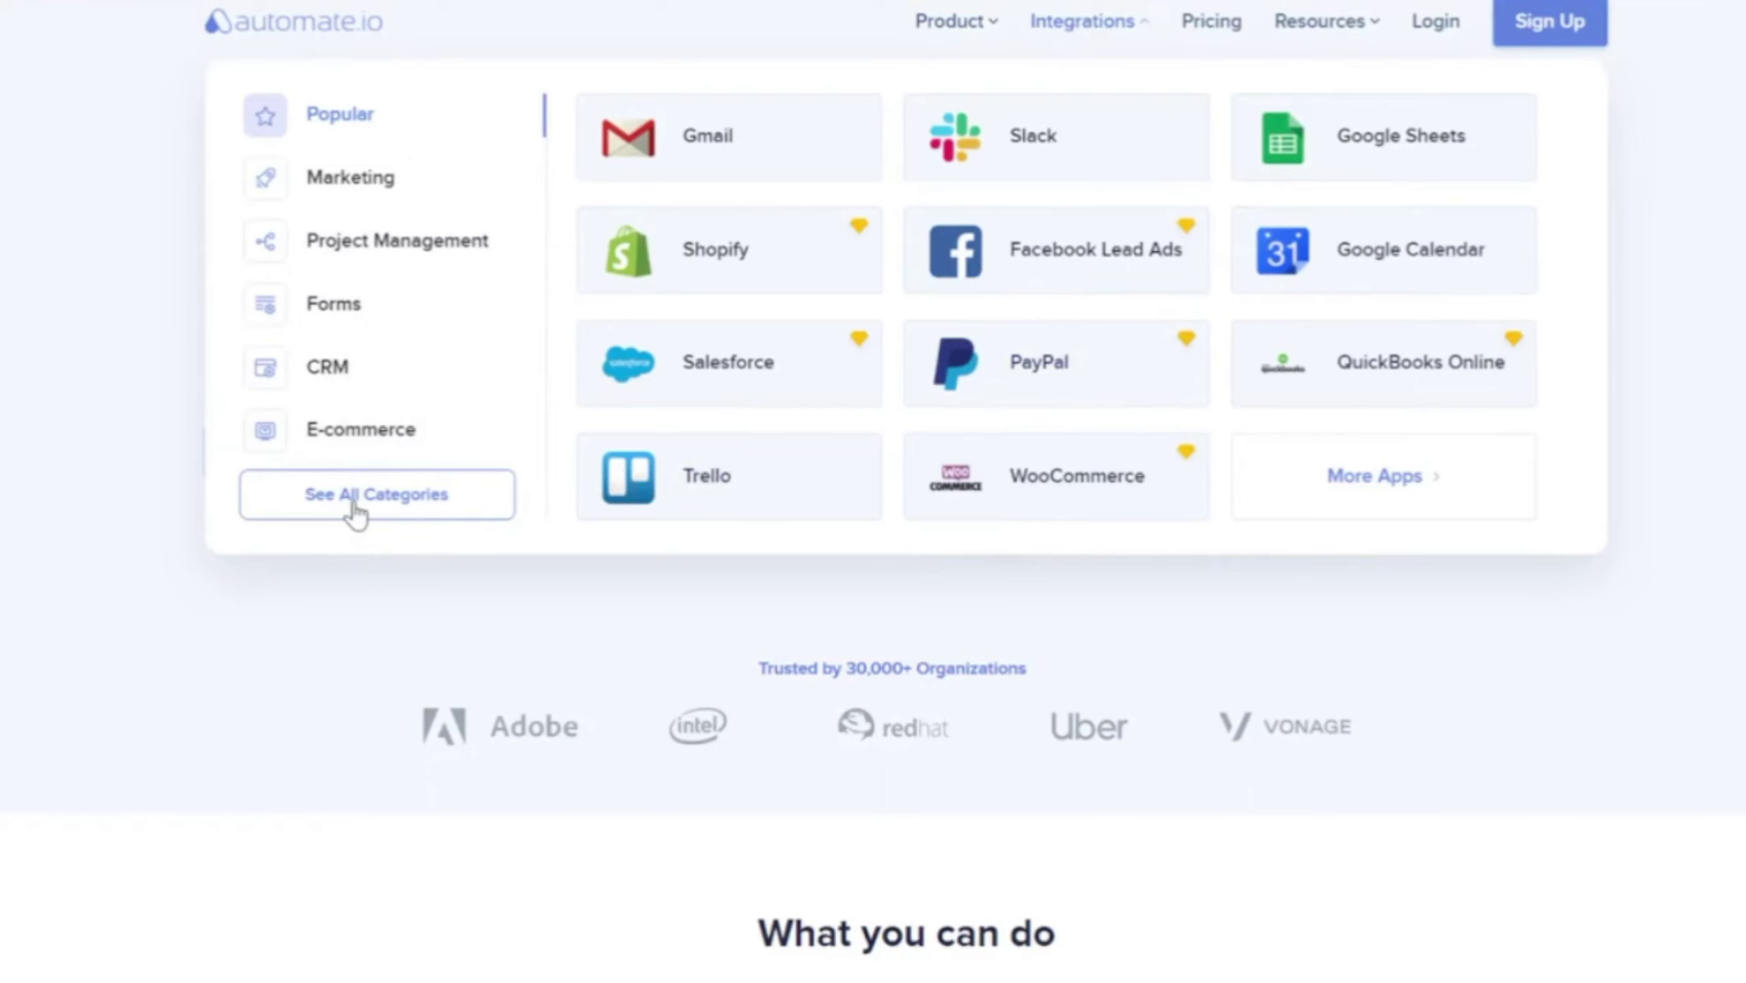
# - Browse all categories, open the Notion integrations page, and search its apps for 'outloo'
pyautogui.click(354, 511)
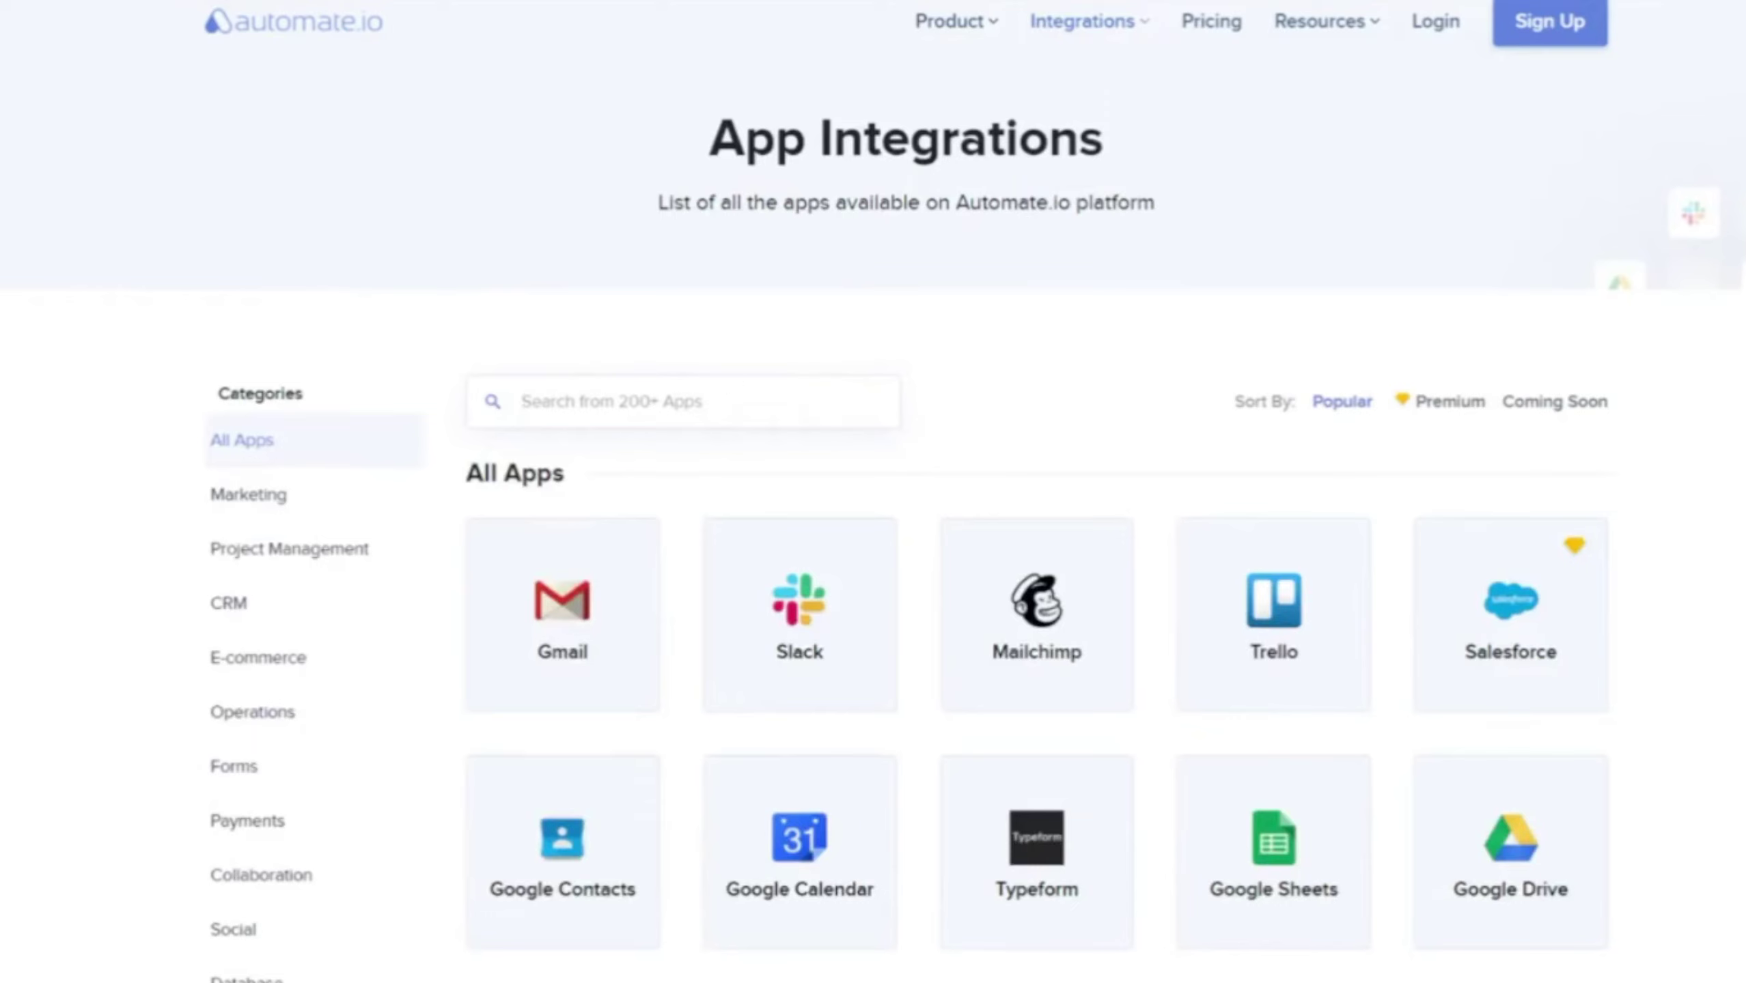
pyautogui.write('notio')
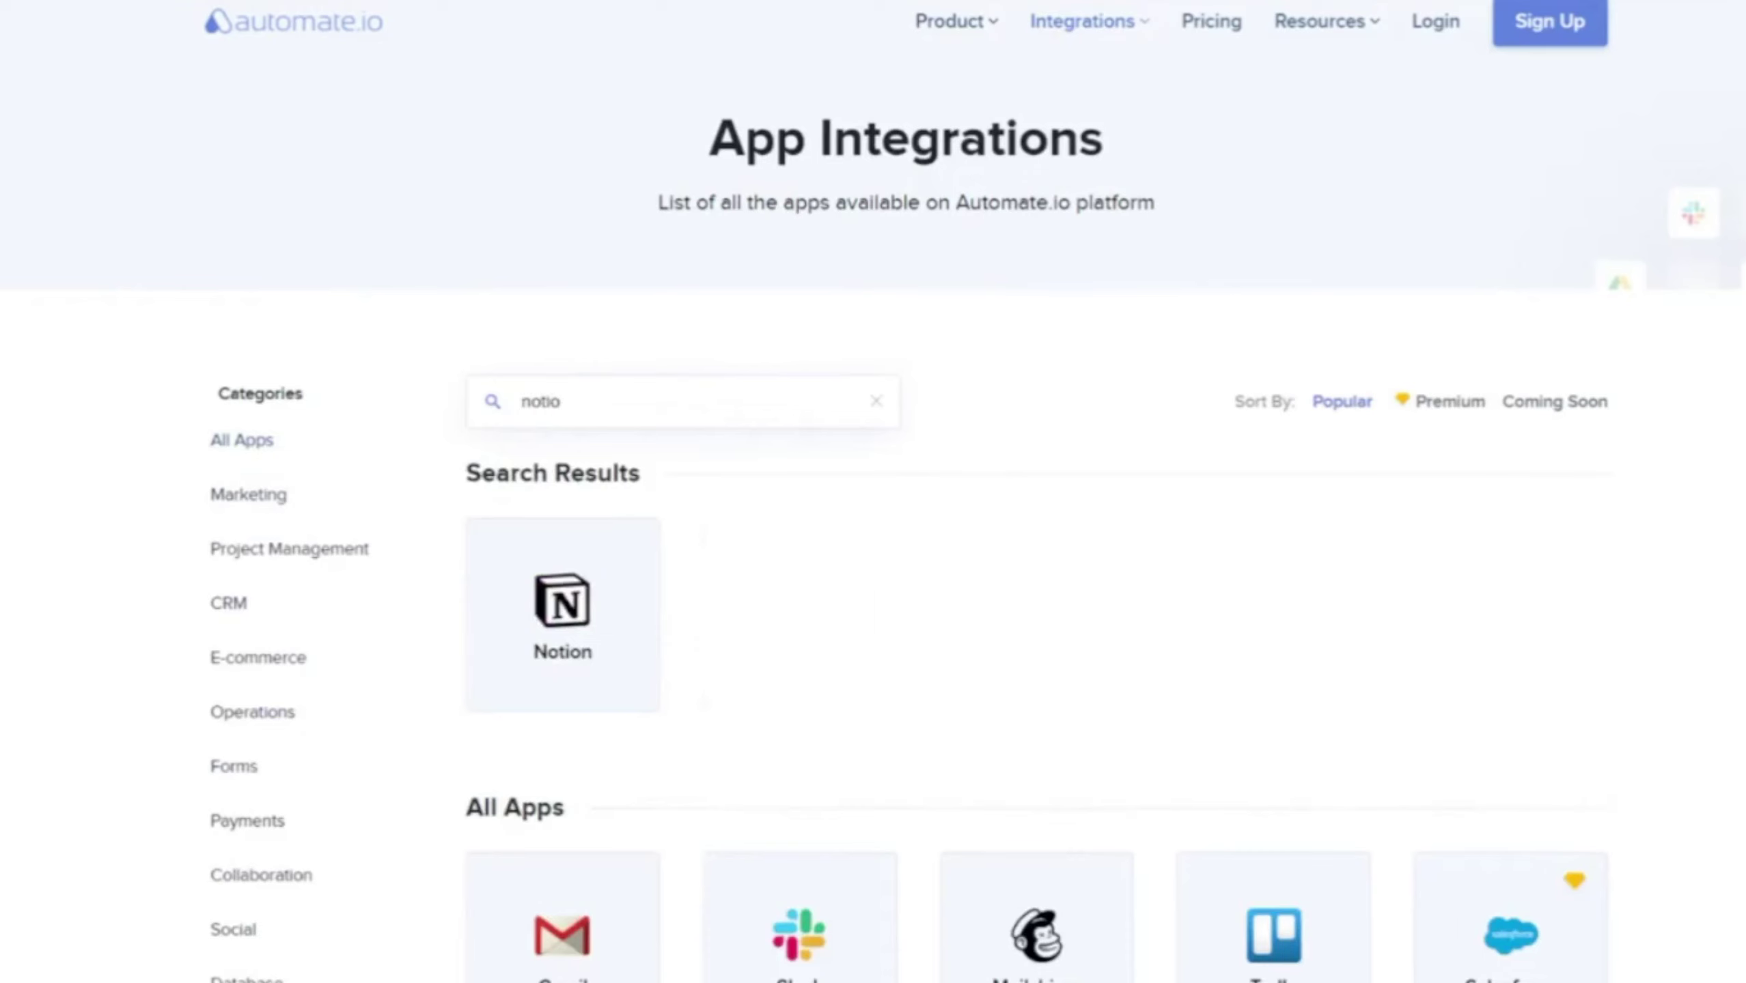
pyautogui.click(619, 604)
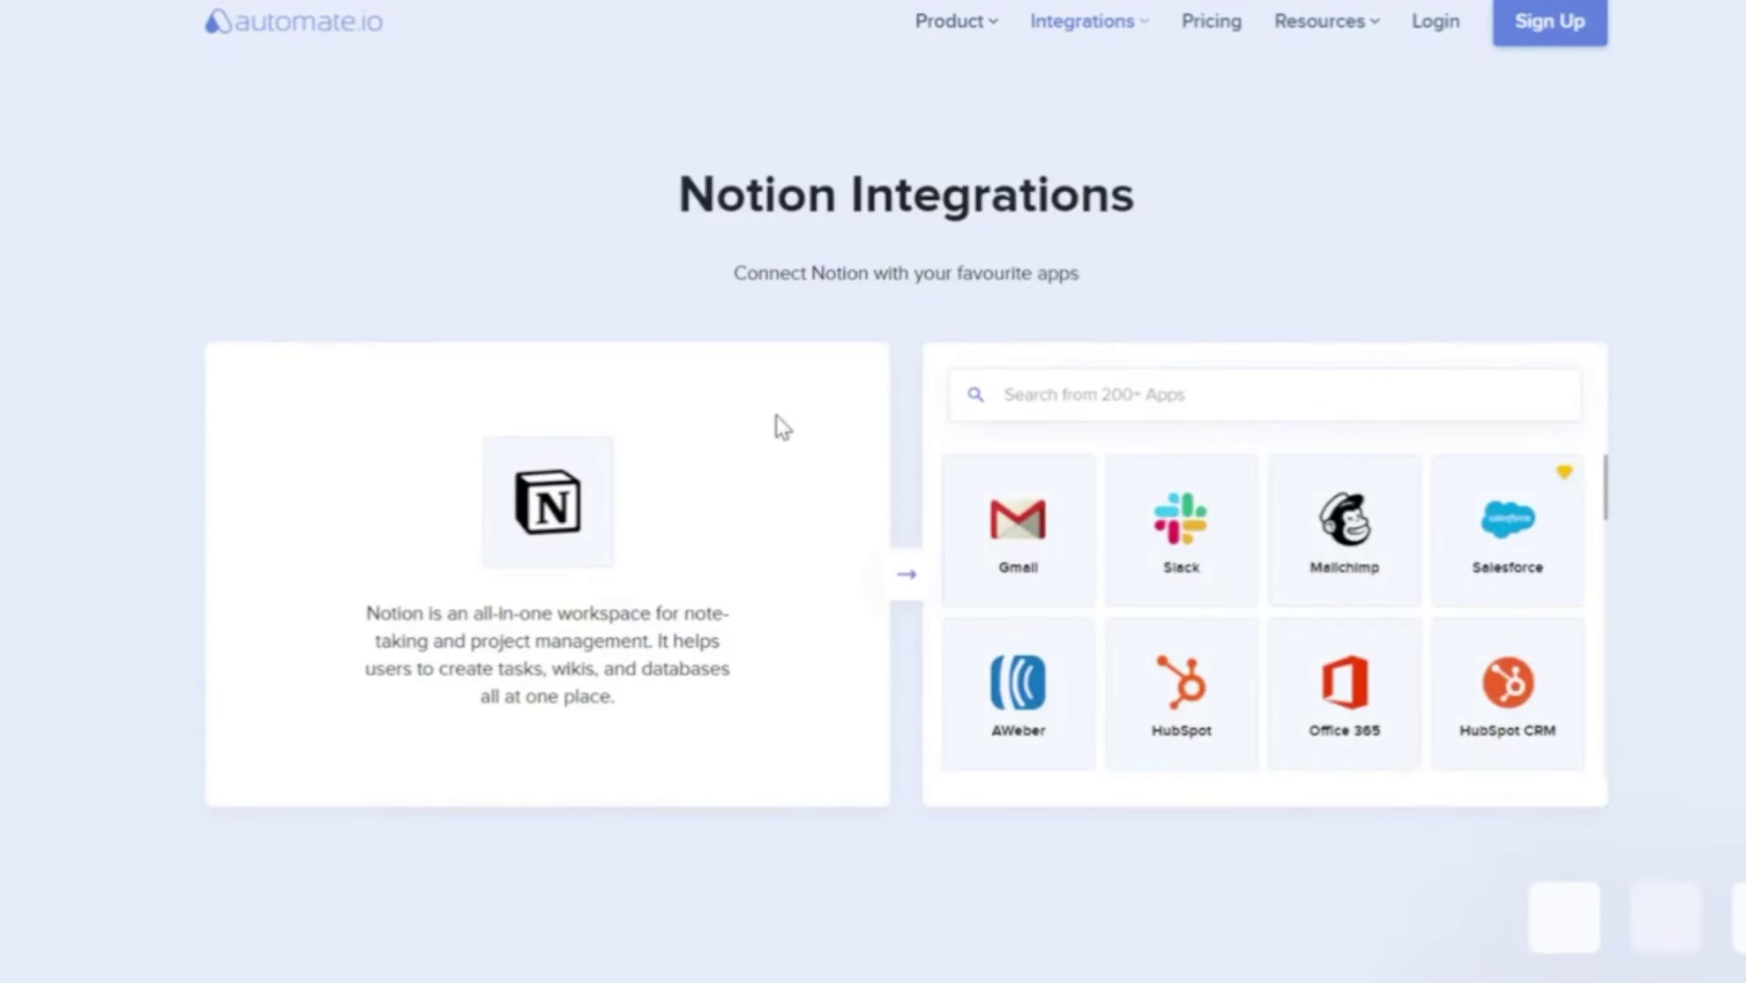
pyautogui.click(1149, 397)
pyautogui.write('ou')
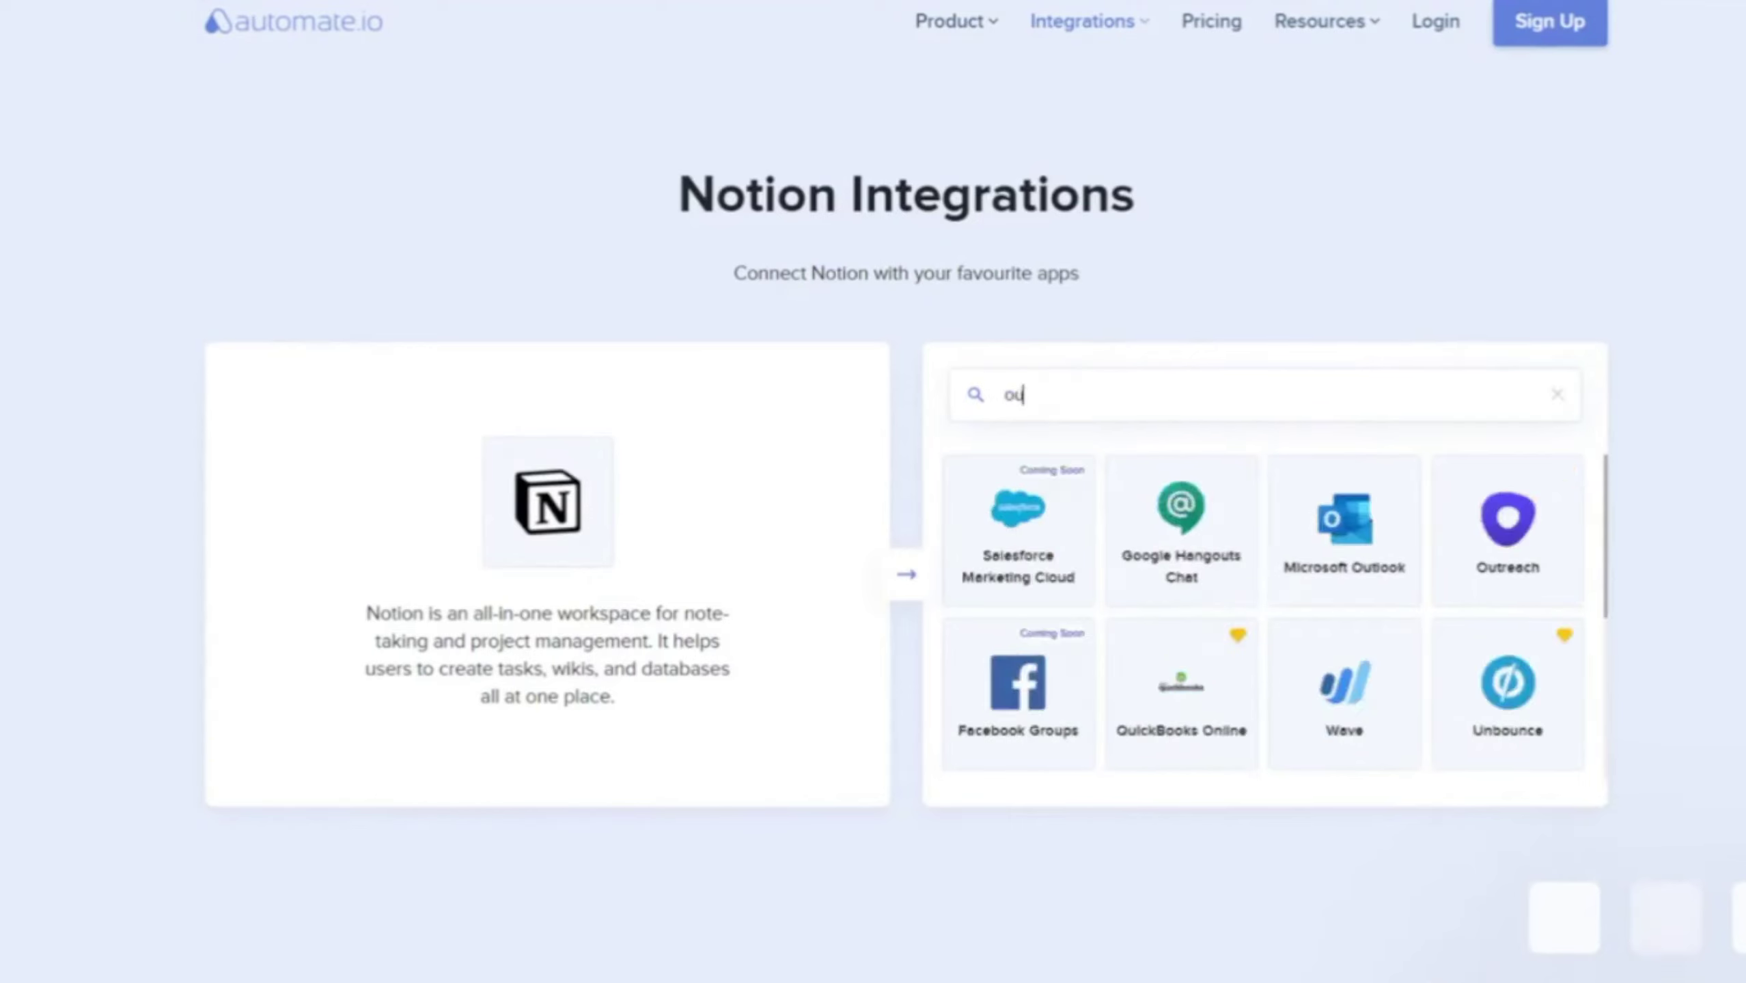
pyautogui.write('tloo')
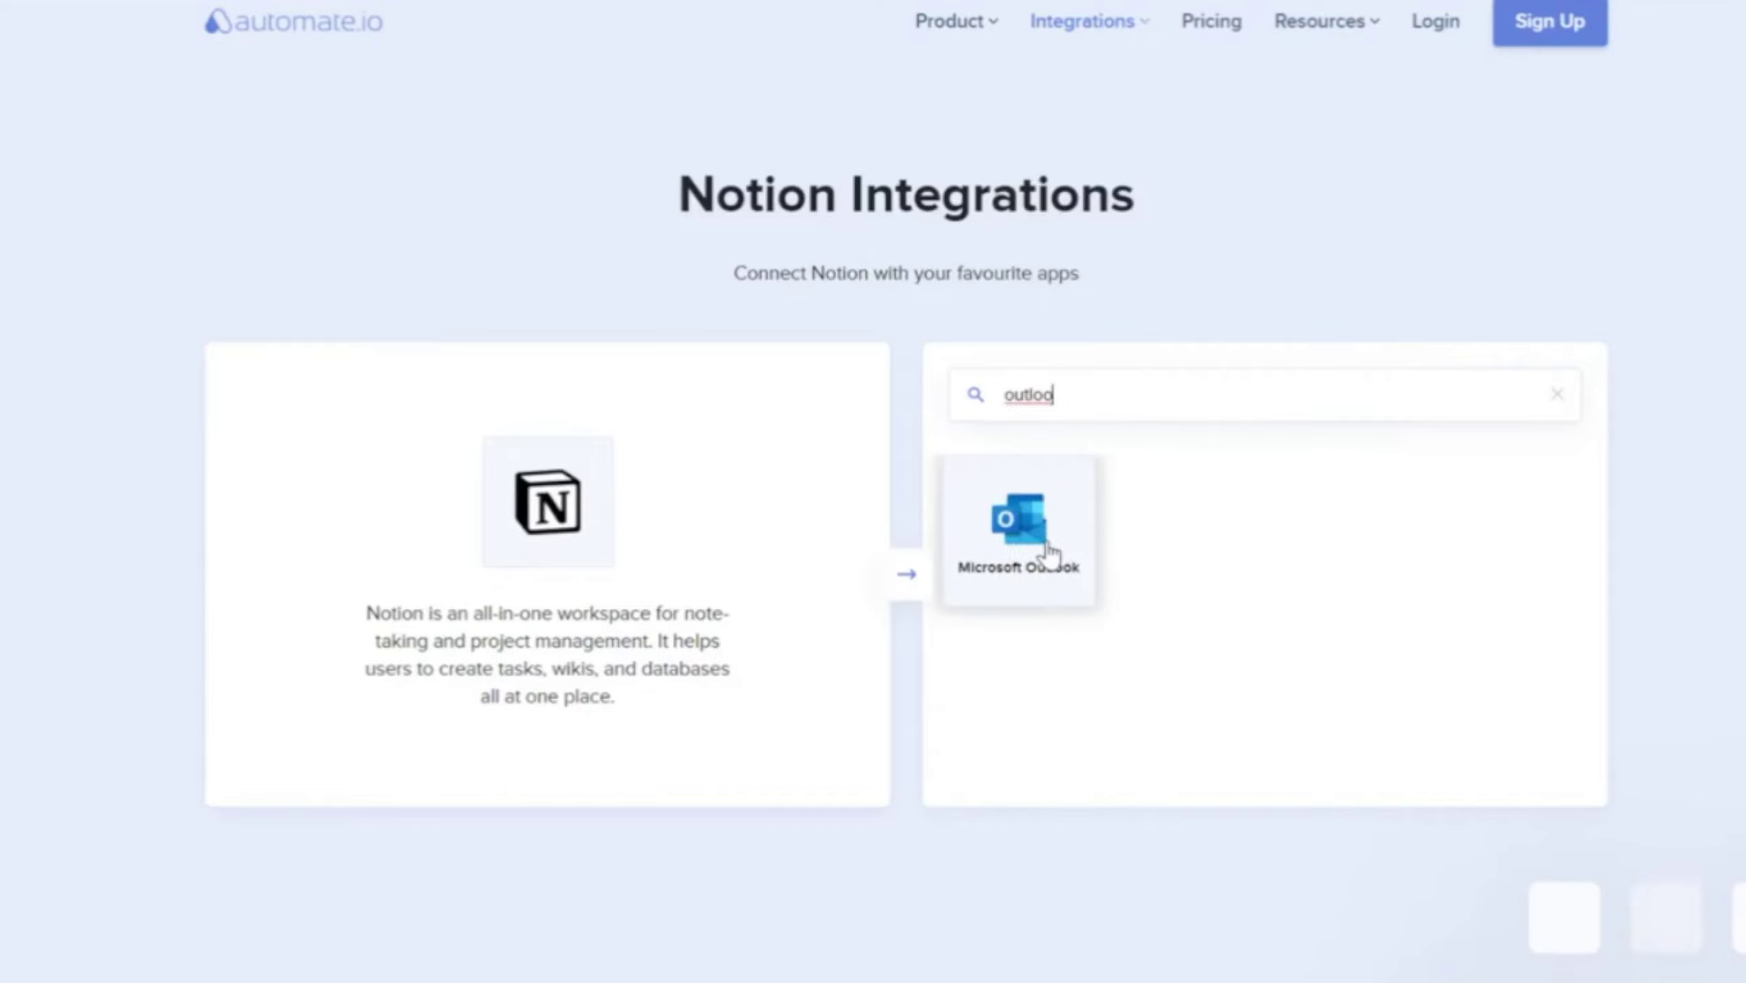
# - On the Outlook–Notion page, pick the New Database Item trigger and the Send Email action
pyautogui.click(1048, 552)
pyautogui.scroll(-2, 1045, 552)
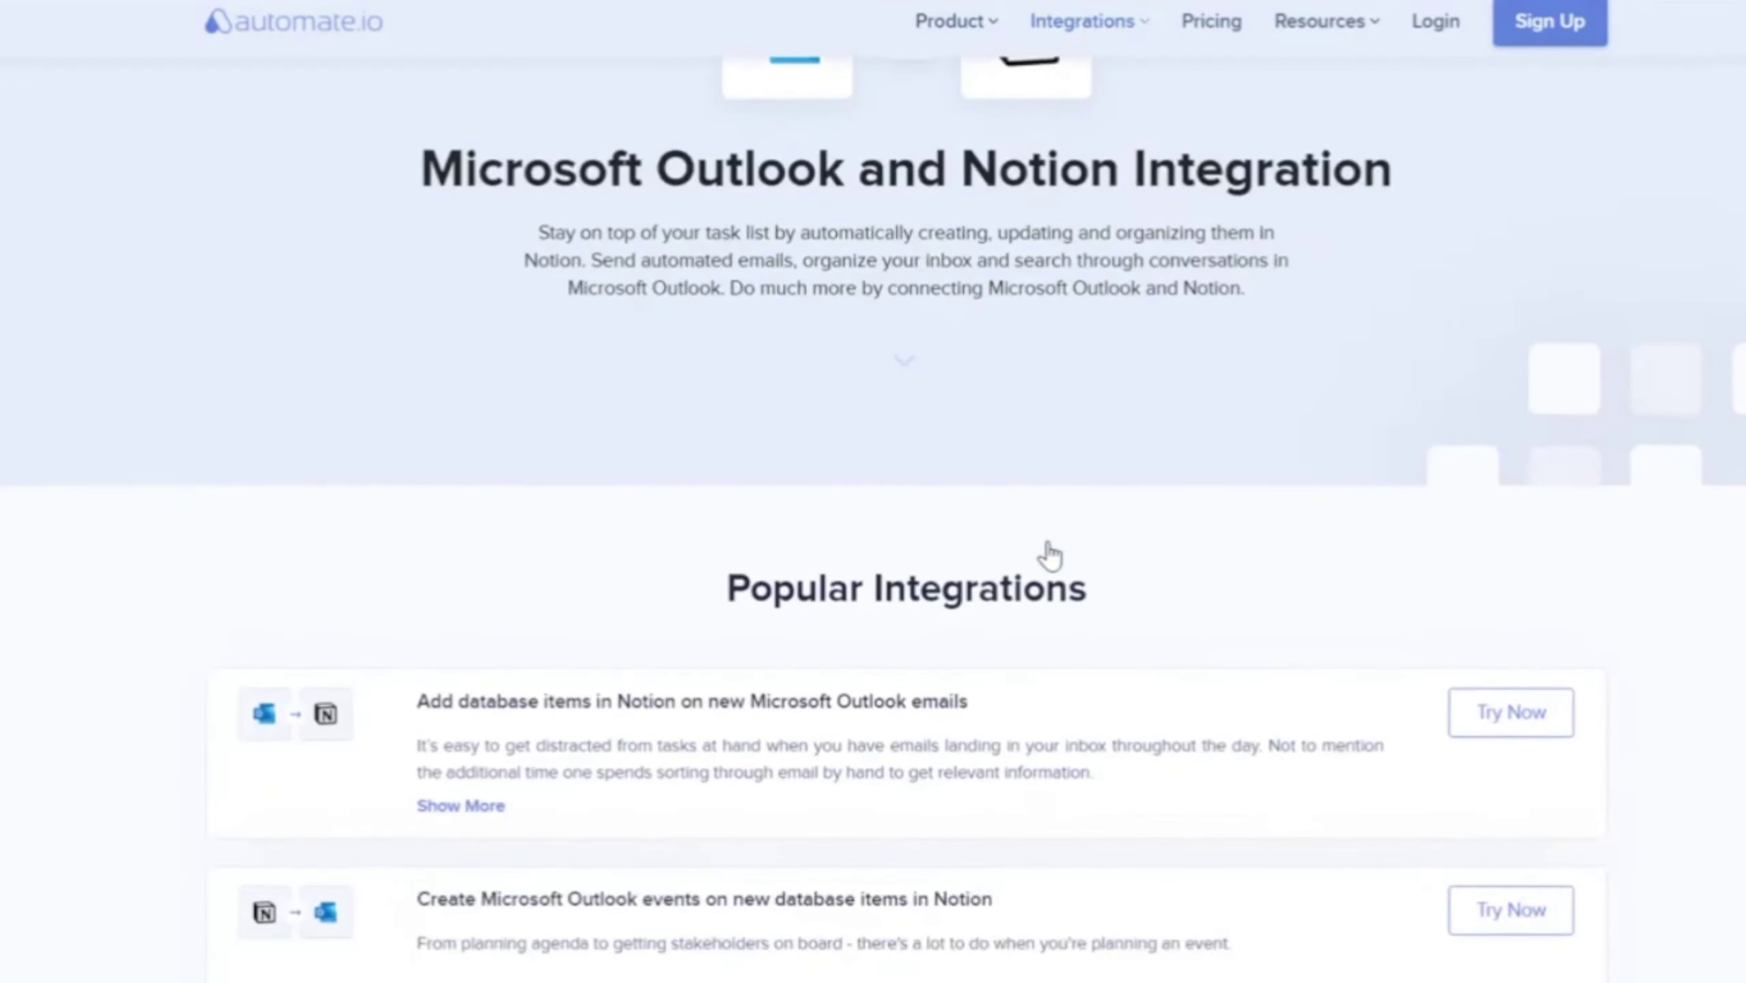
pyautogui.scroll(-5, 1014, 556)
pyautogui.scroll(4, 699, 455)
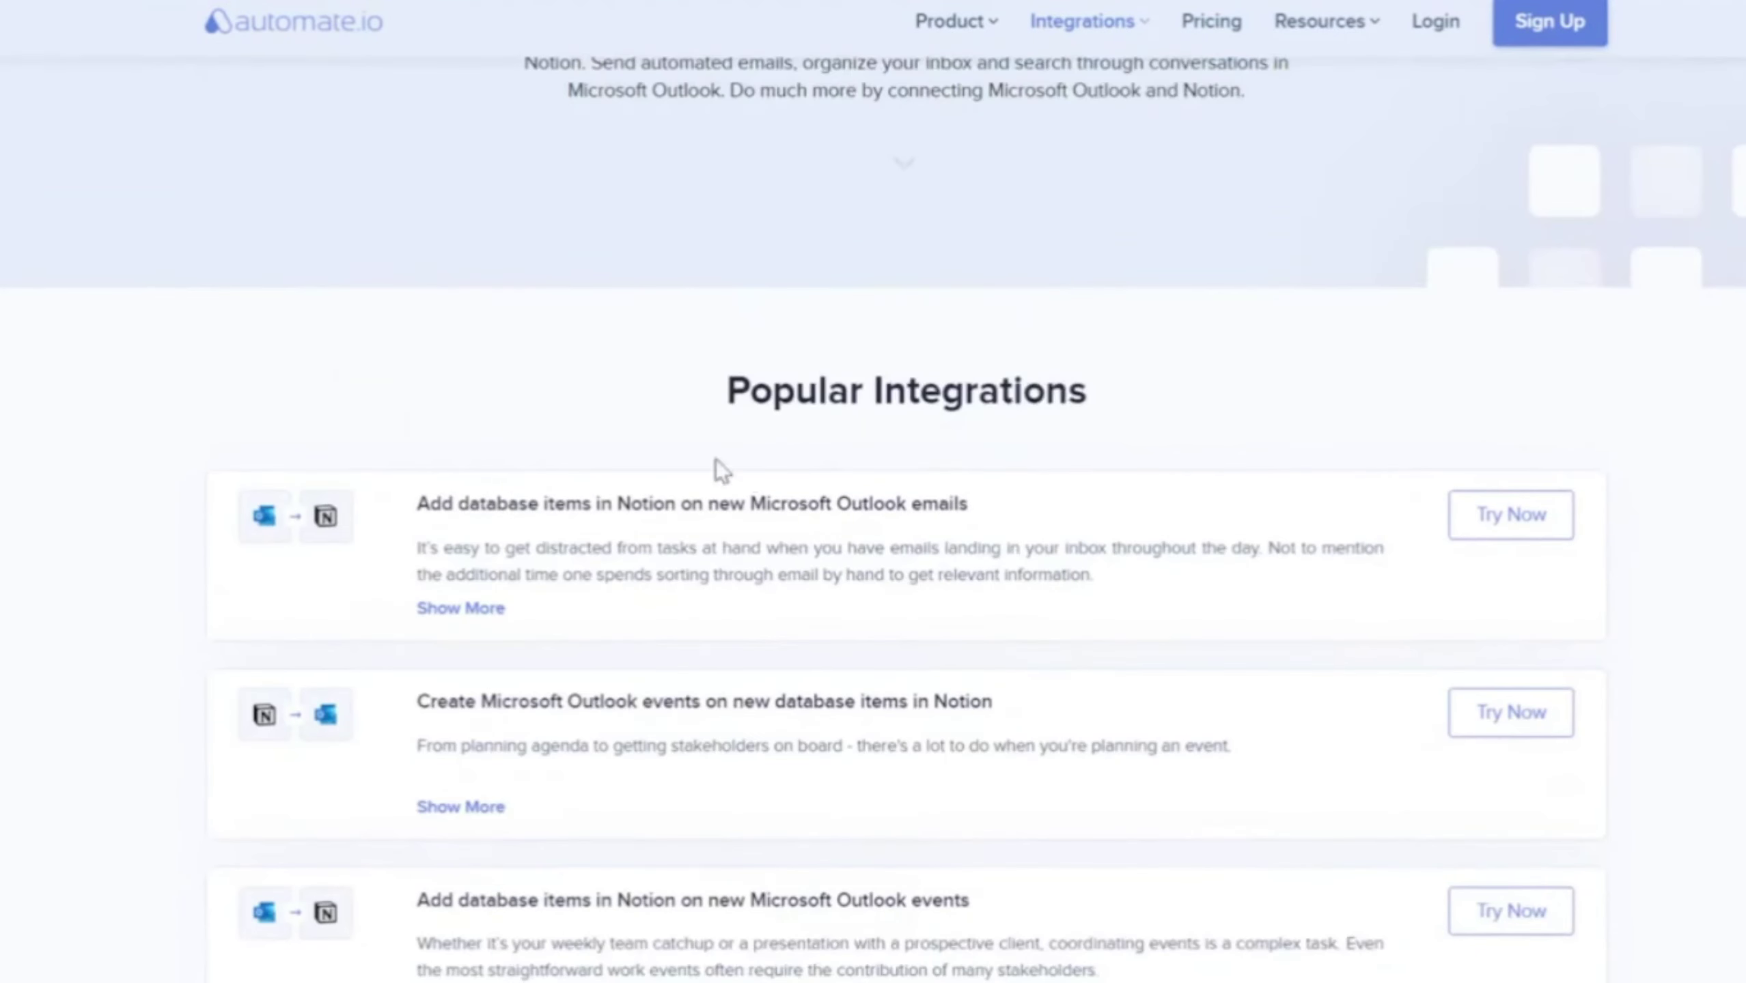
pyautogui.scroll(-1, 673, 444)
pyautogui.scroll(-2, 676, 438)
pyautogui.scroll(-2, 676, 438)
pyautogui.scroll(-1, 677, 437)
pyautogui.scroll(-1, 678, 437)
pyautogui.scroll(1, 677, 443)
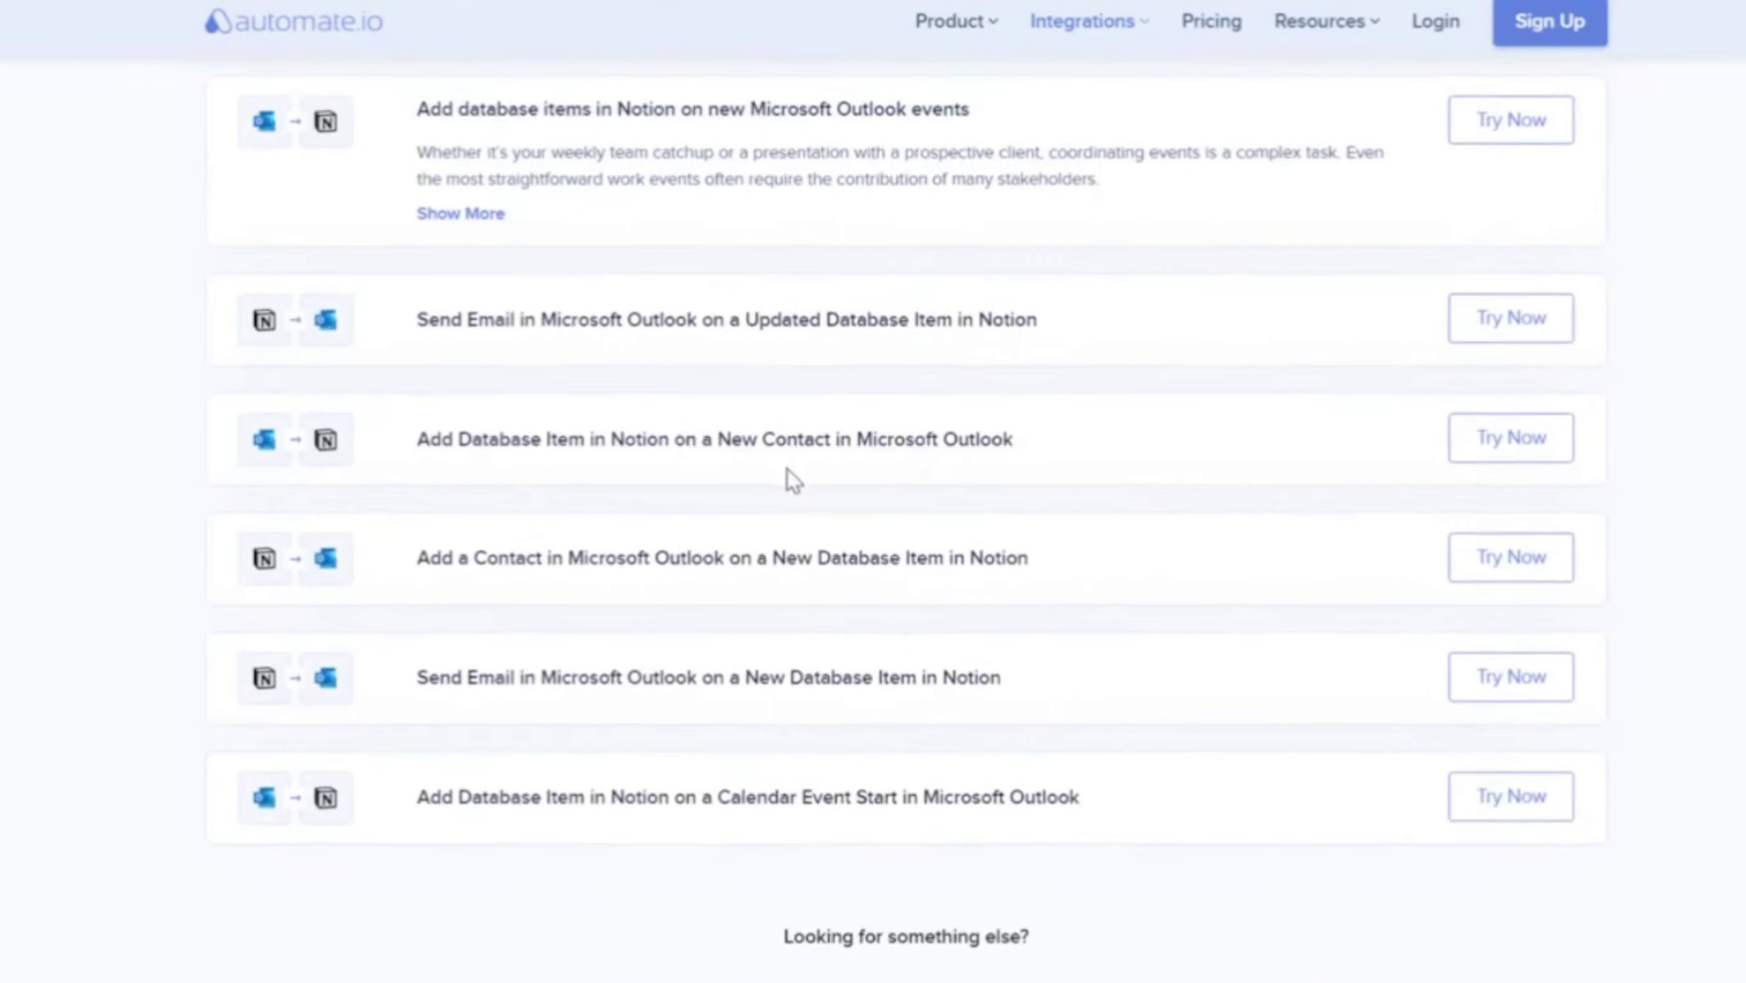
pyautogui.scroll(-4, 787, 469)
pyautogui.scroll(-1, 785, 470)
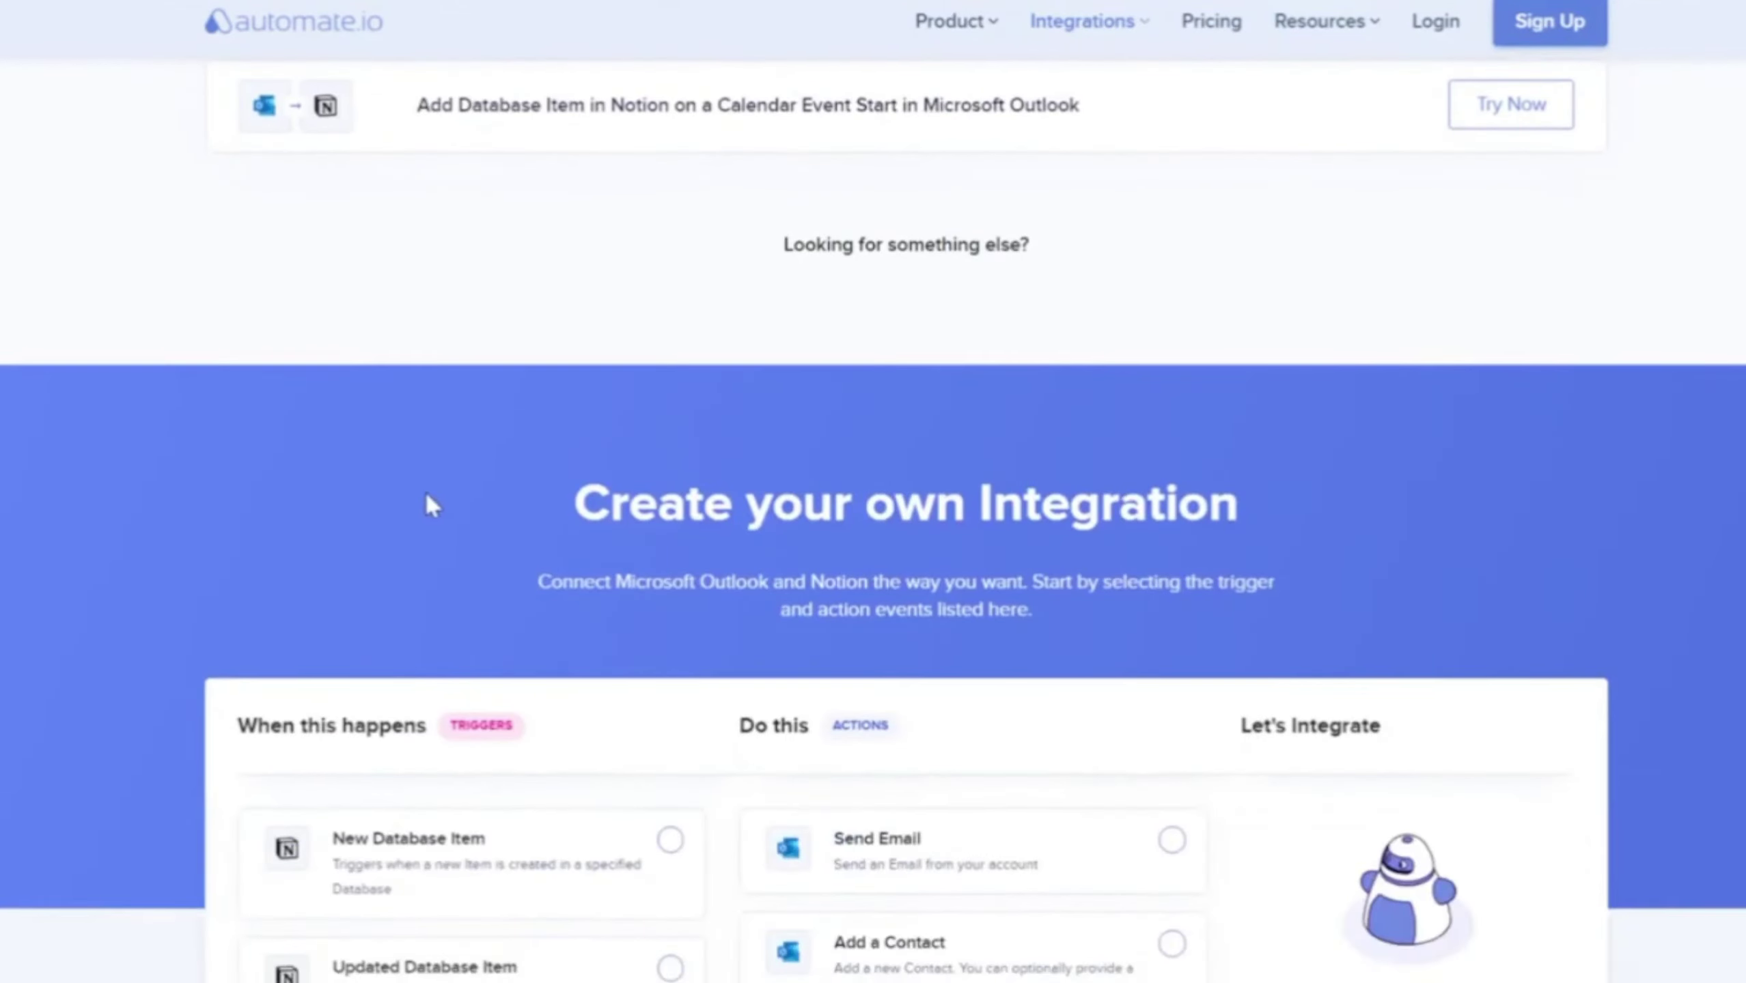
pyautogui.scroll(-1, 427, 505)
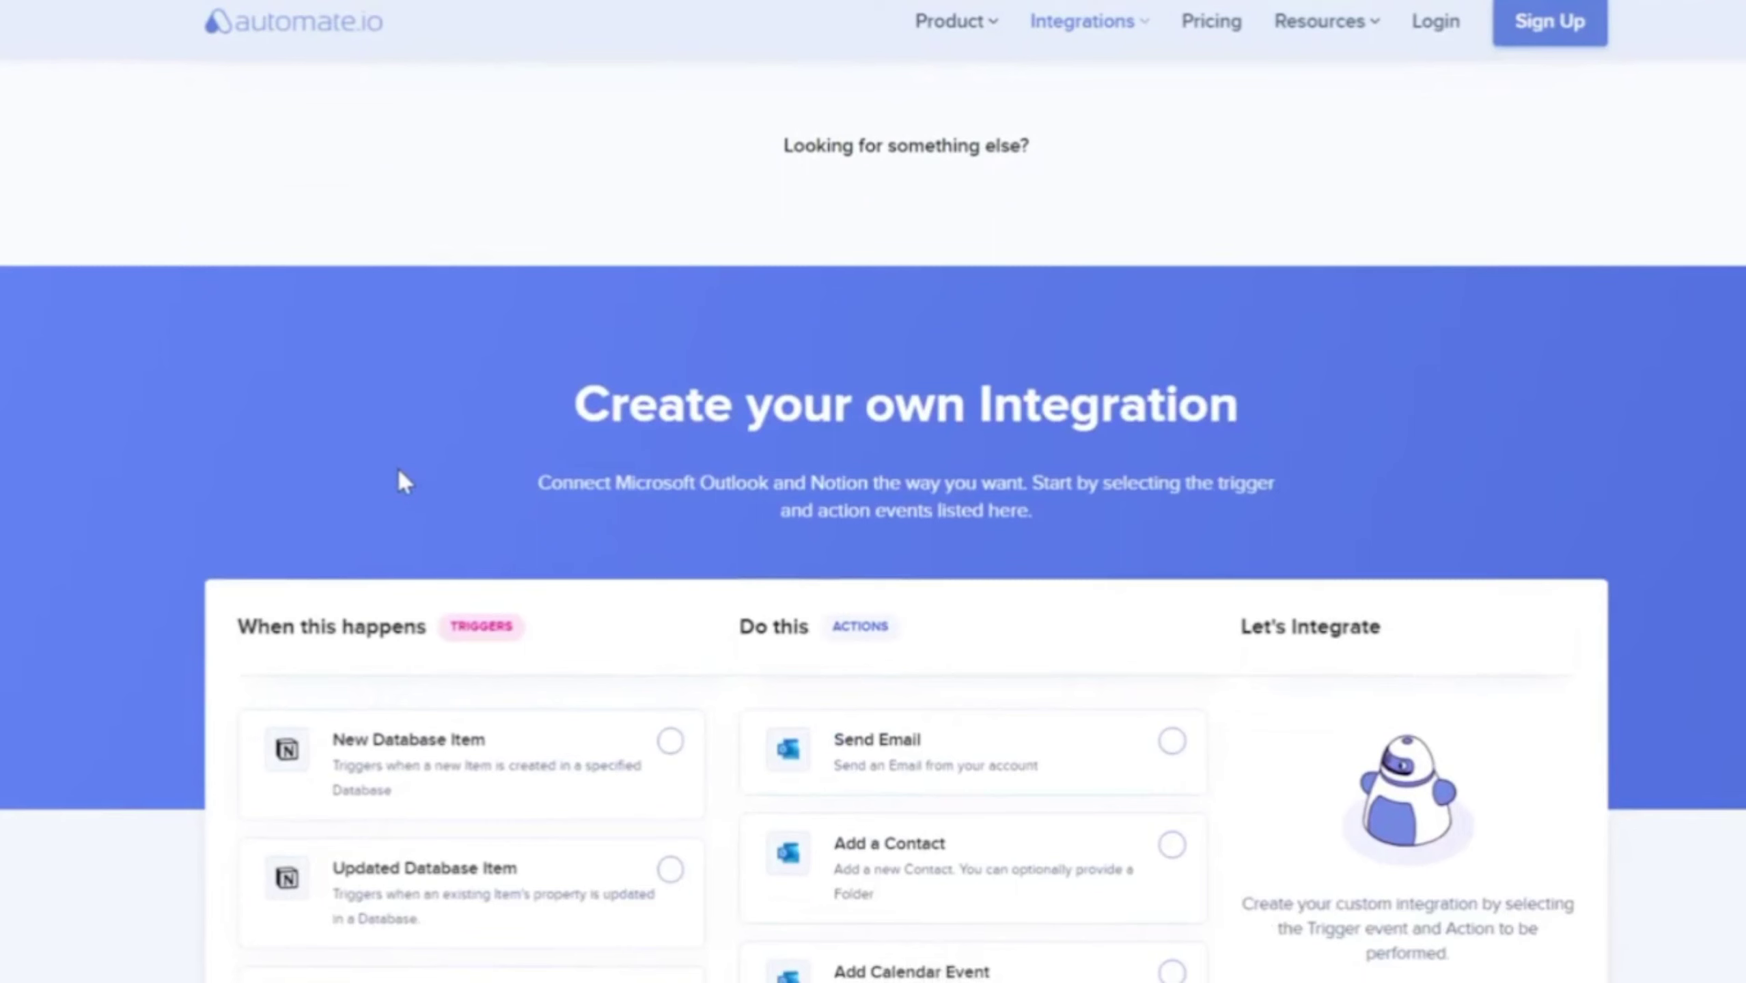
pyautogui.scroll(-3, 397, 476)
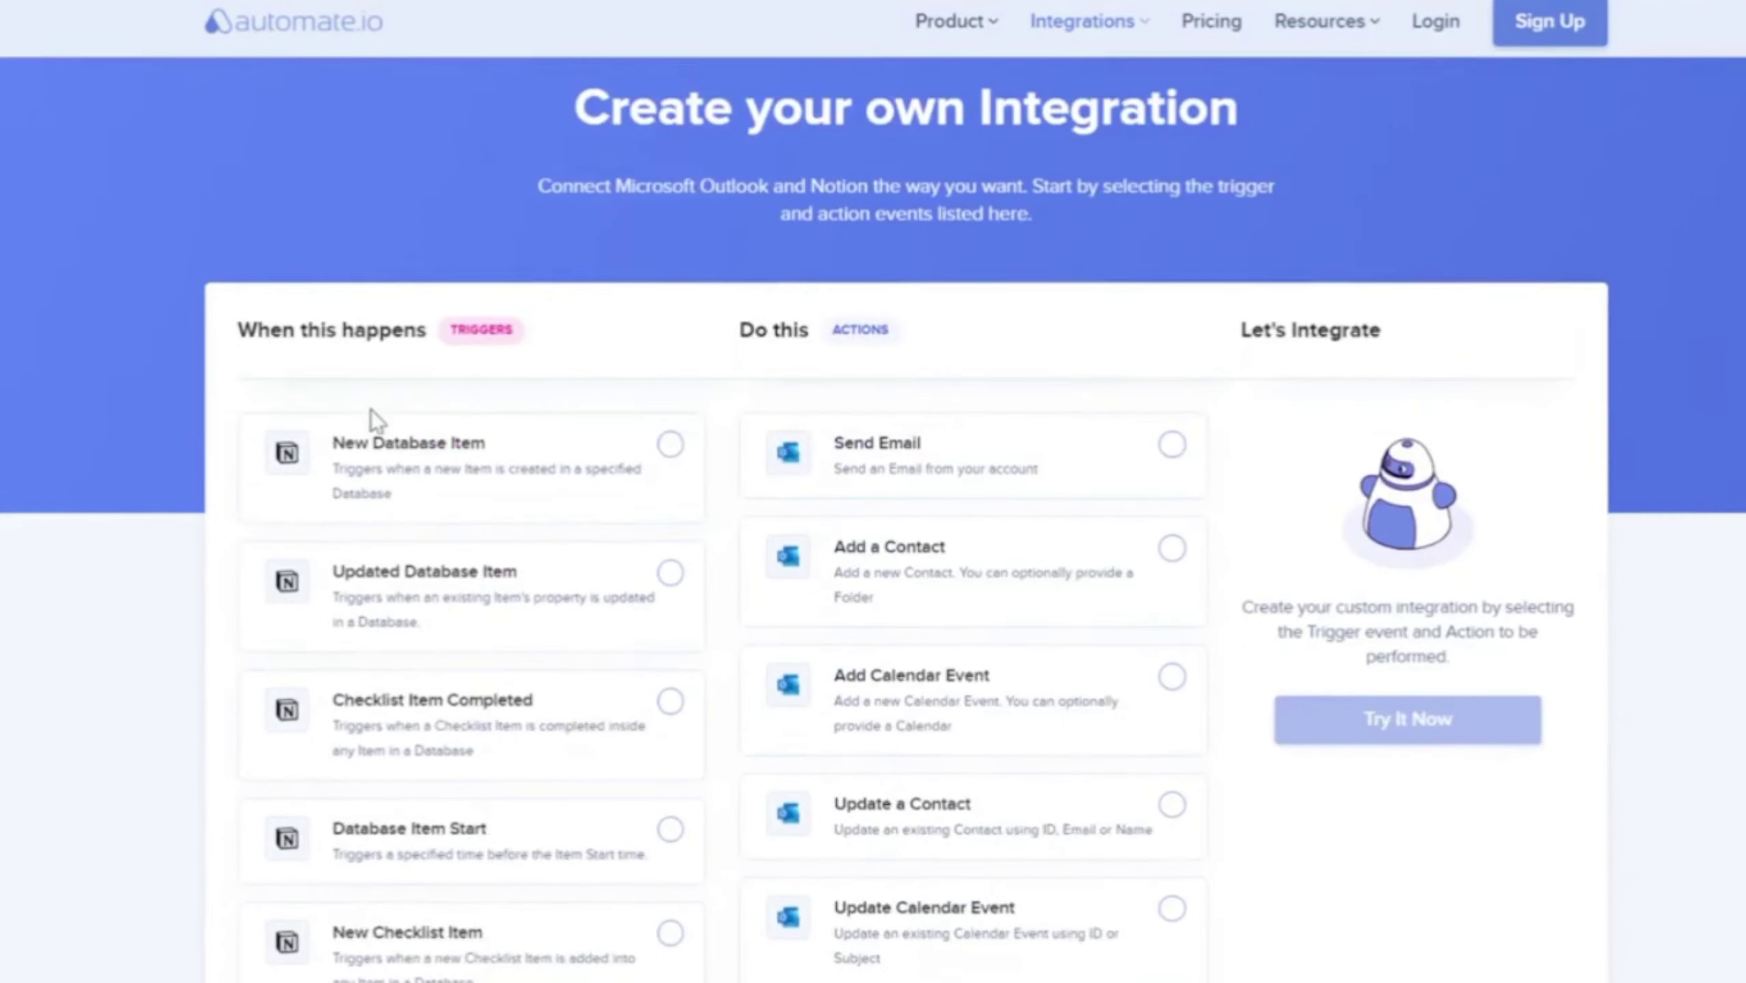
pyautogui.click(427, 486)
pyautogui.click(966, 483)
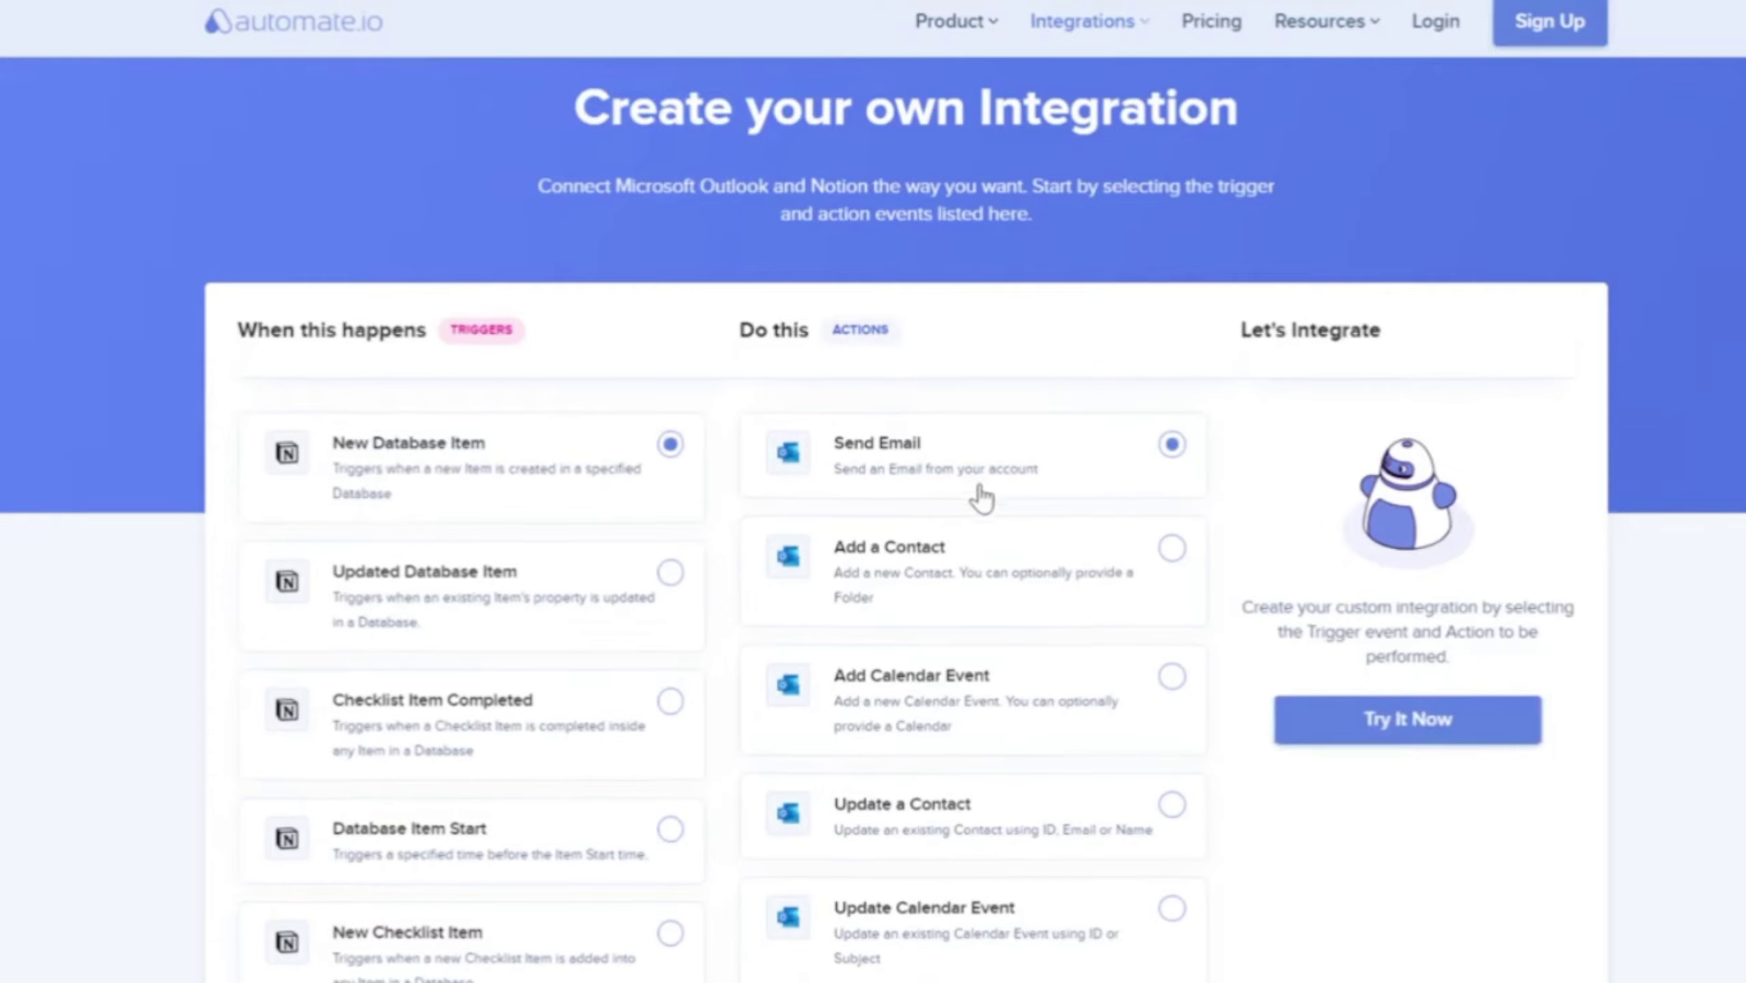
pyautogui.scroll(-5, 978, 498)
pyautogui.scroll(3, 450, 514)
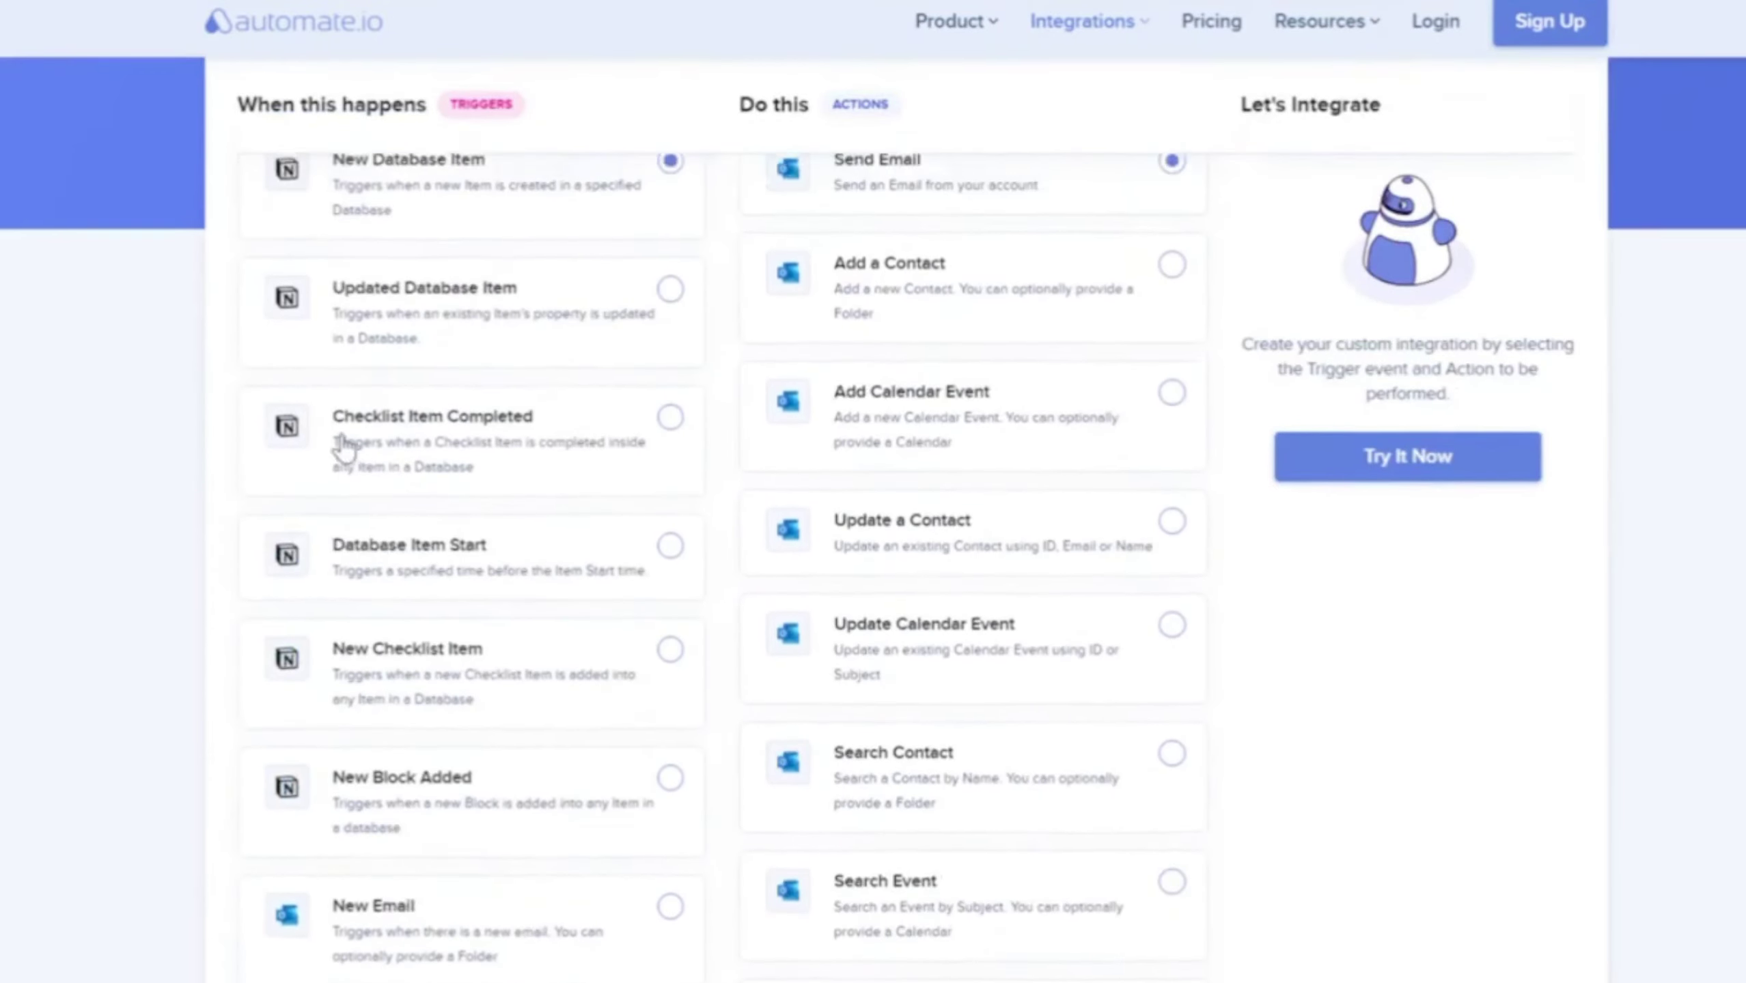
pyautogui.scroll(2, 342, 436)
pyautogui.scroll(-5, 378, 385)
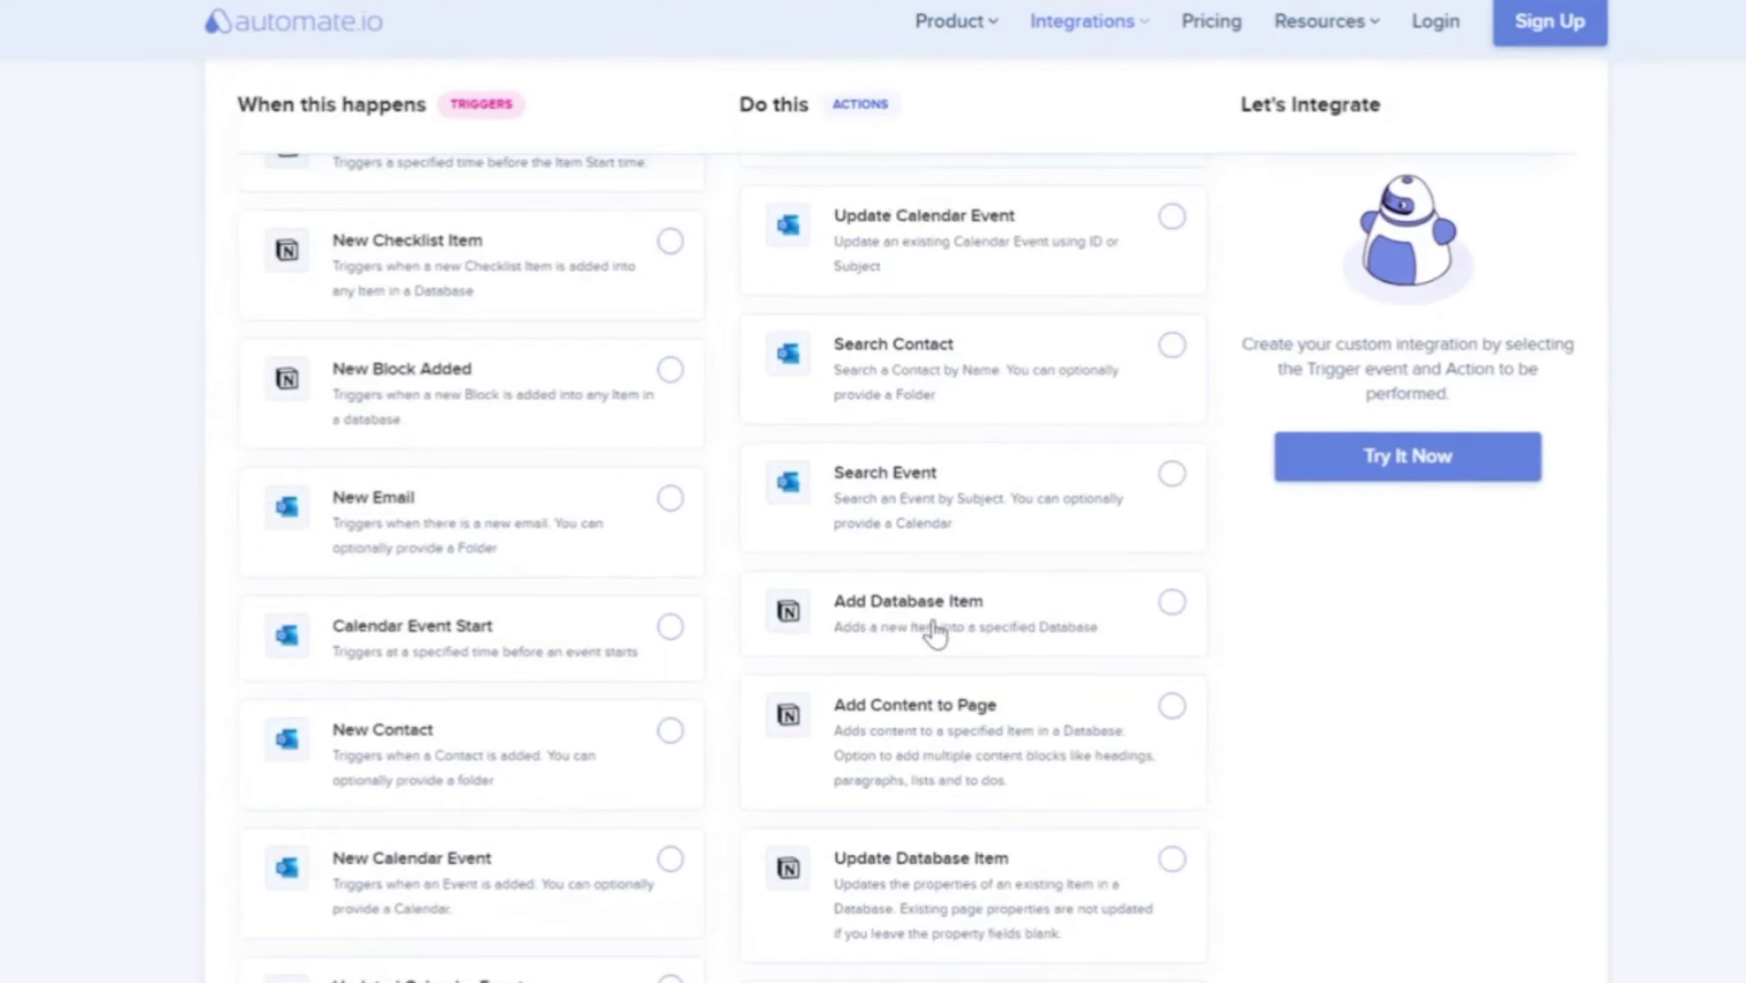
pyautogui.scroll(4, 936, 633)
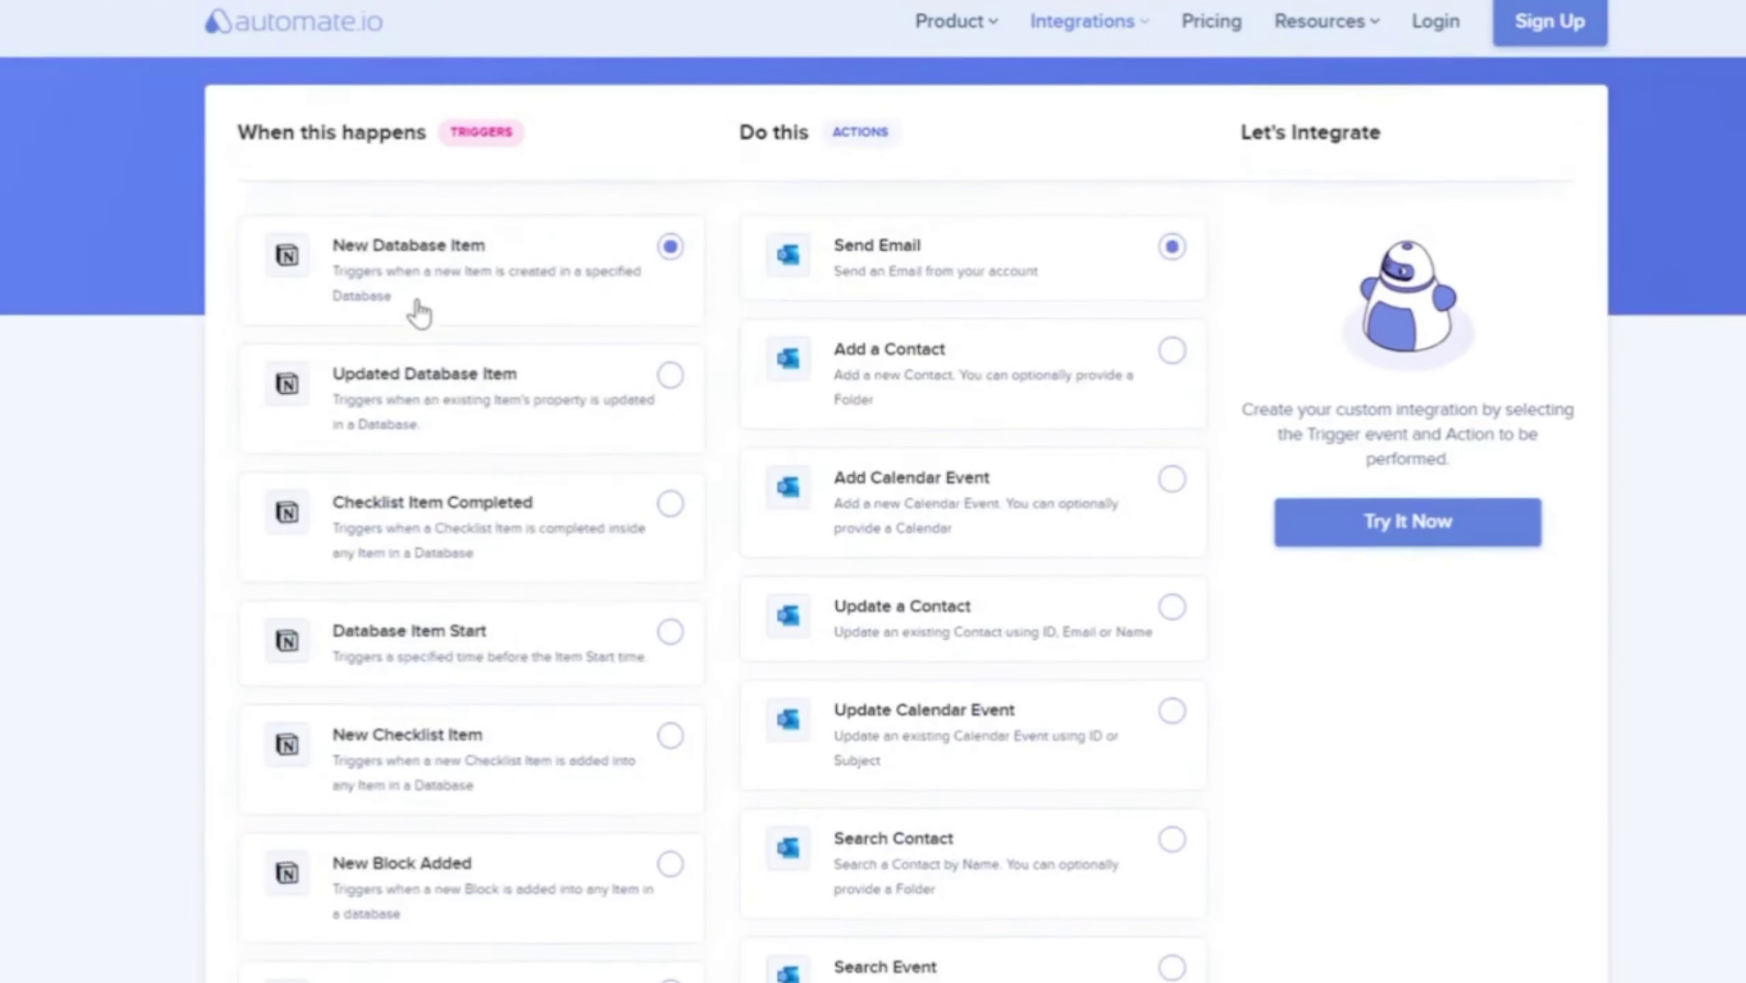
pyautogui.scroll(2, 818, 483)
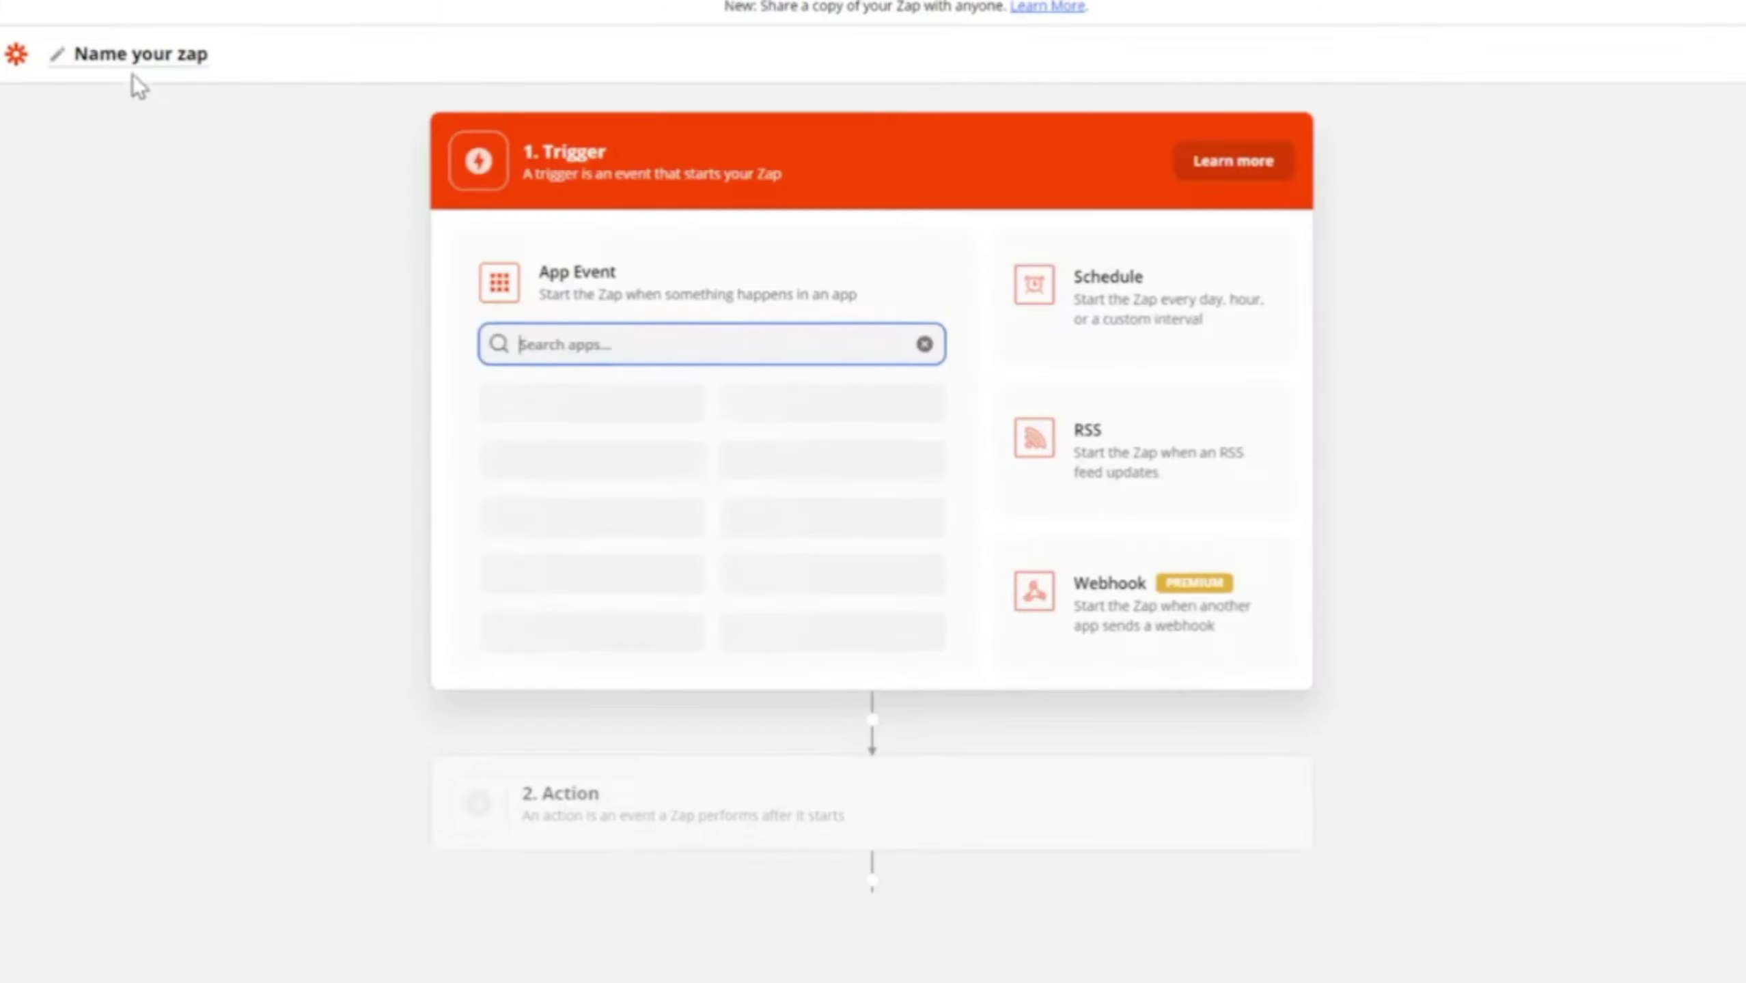
# - Rename the new zap to 'notion to outlook' in its title field
pyautogui.click(128, 57)
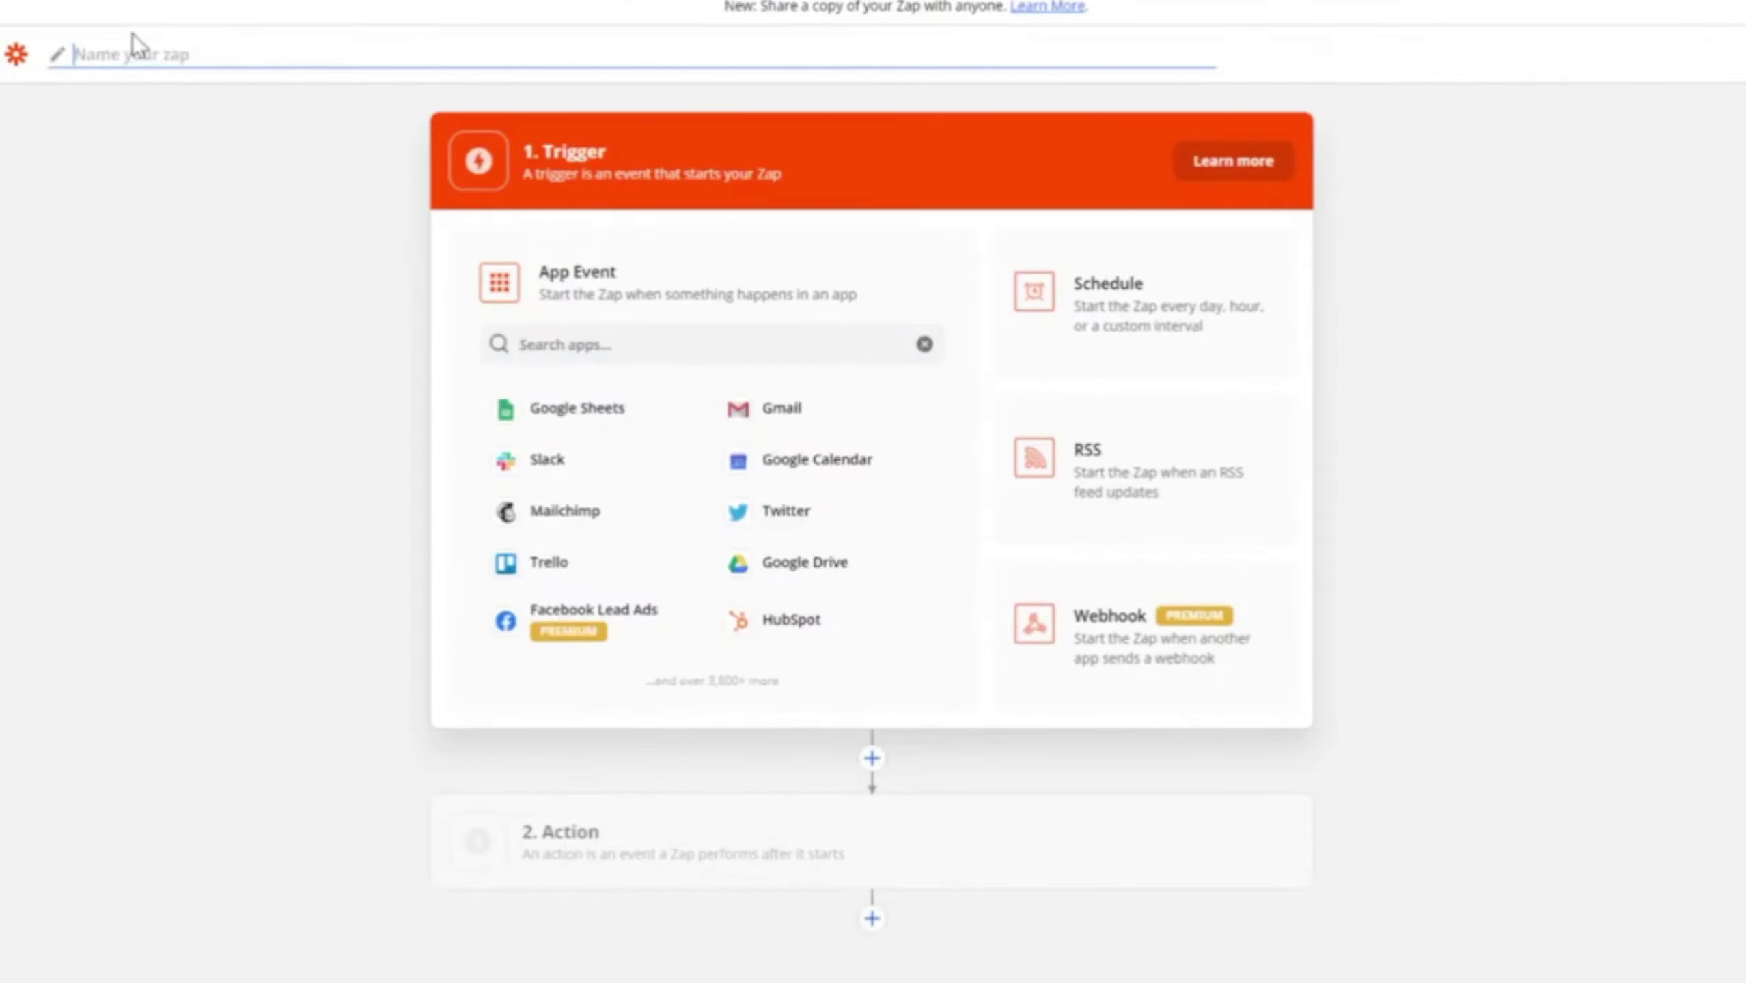
pyautogui.write('notion to outlook')
pyautogui.press('Return')
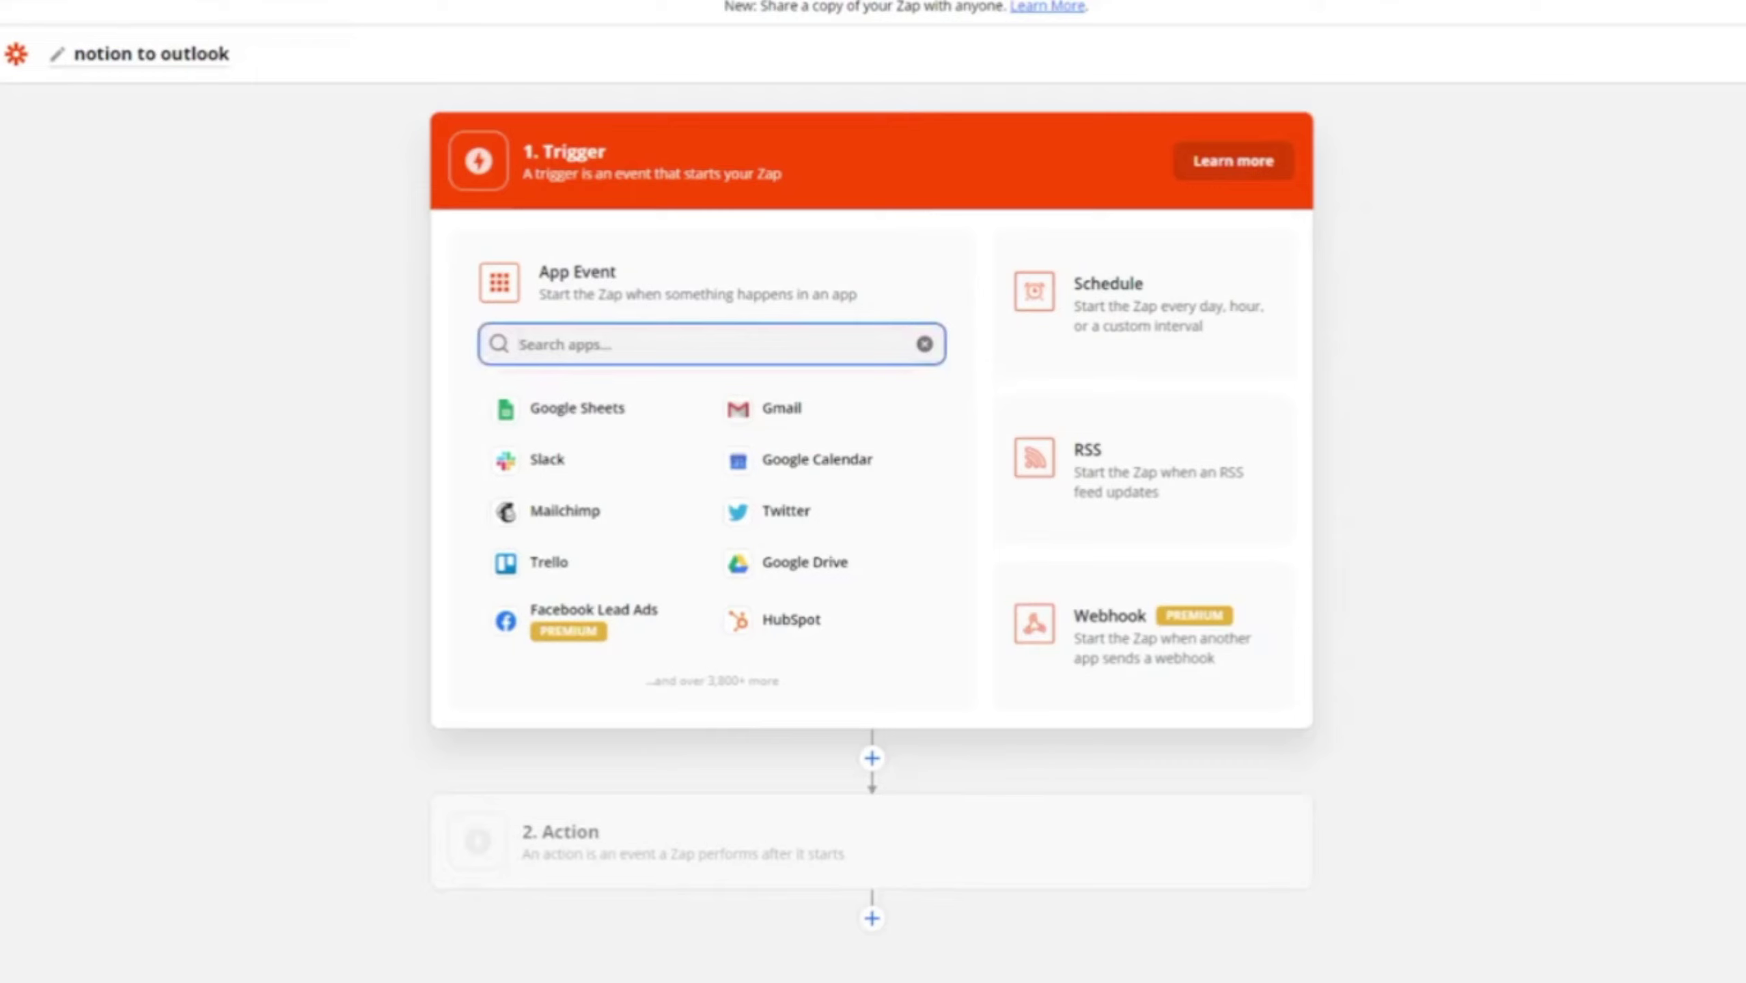
pyautogui.write('noti')
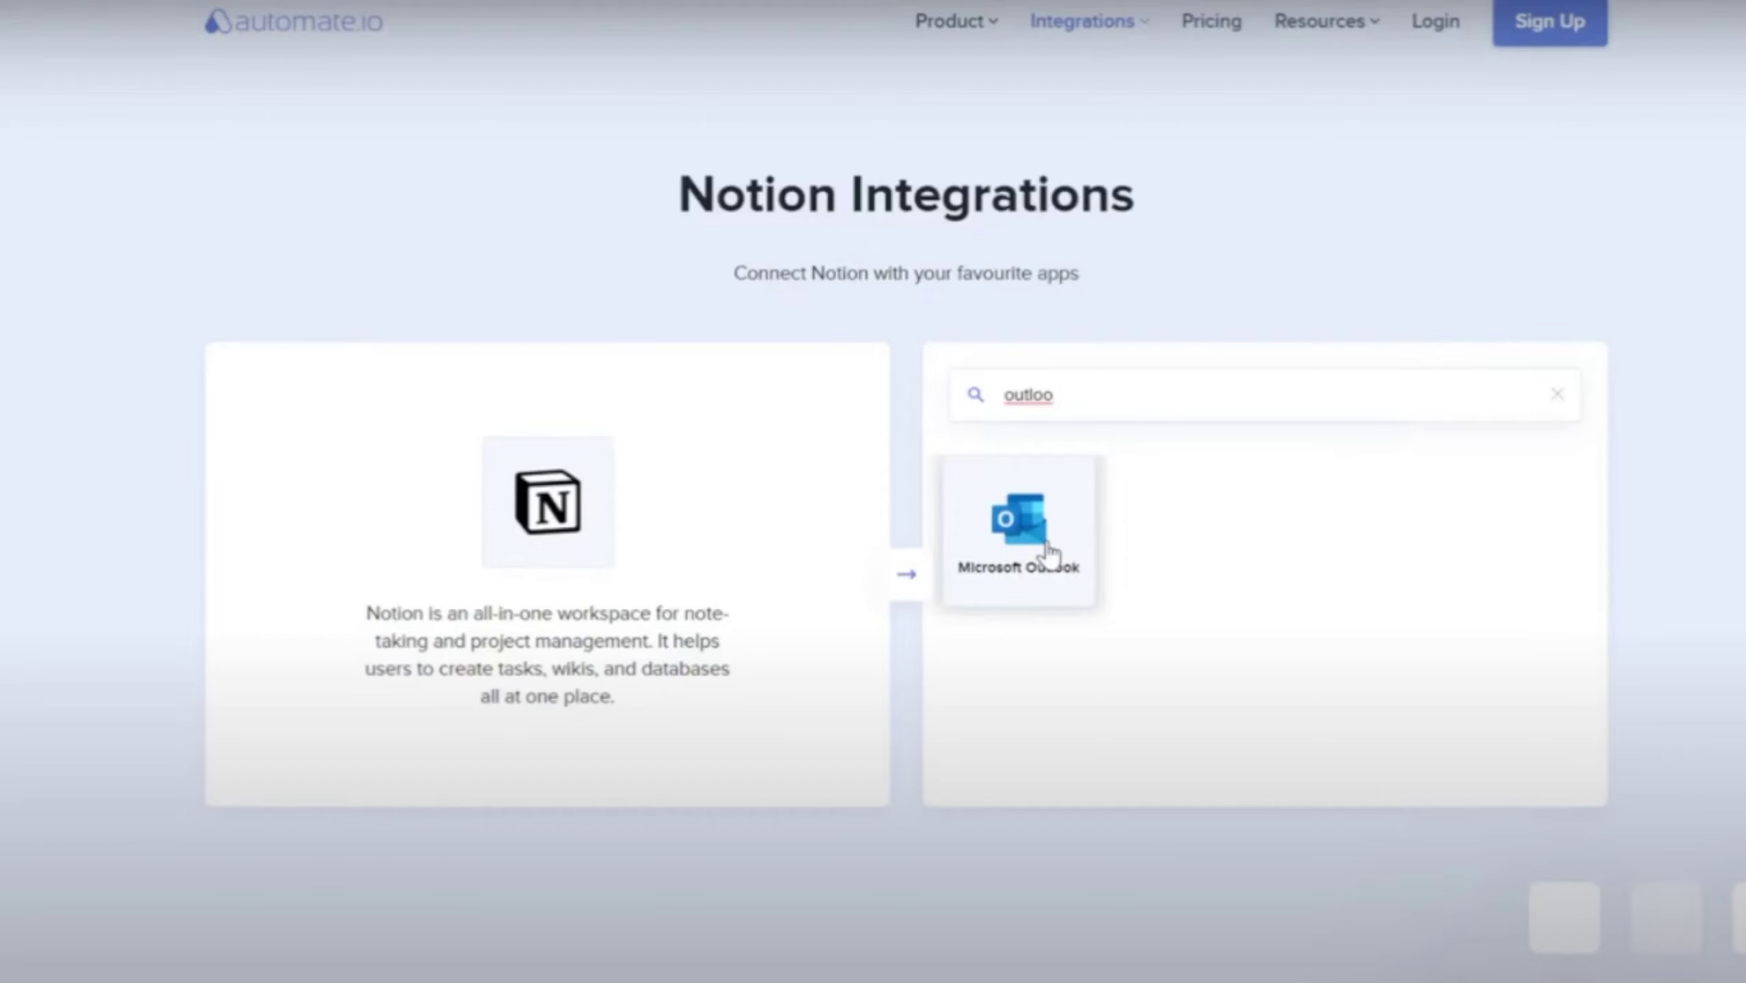